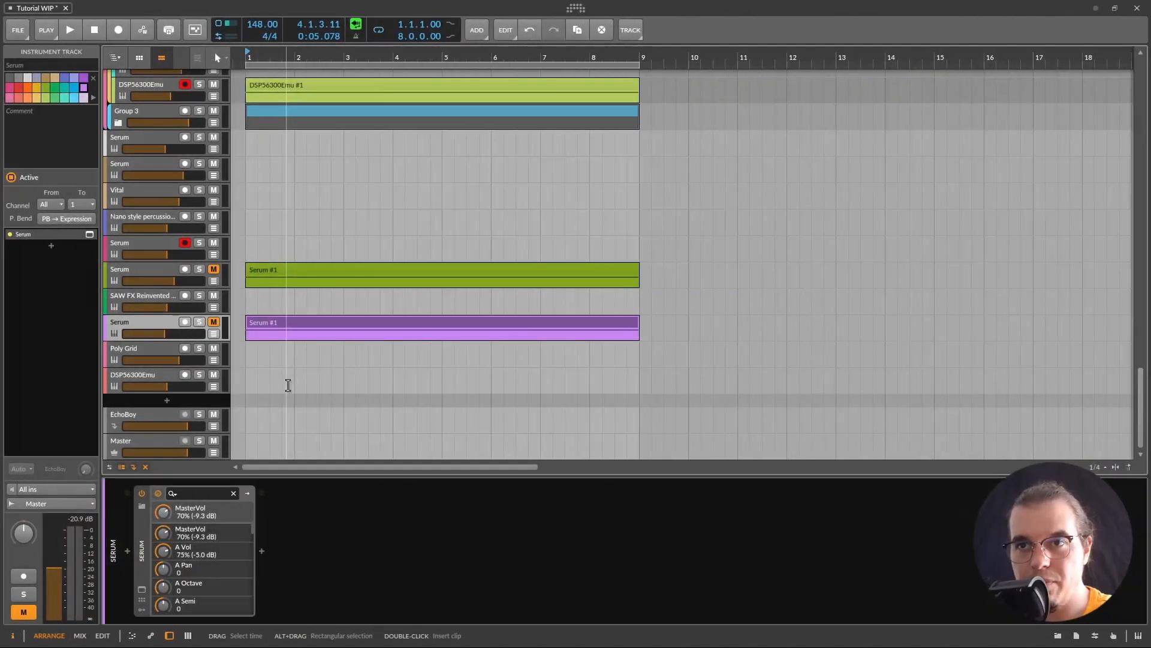
Step: Unmute and solo the lower Serum track holding the Serum #1 clip
left_click(213, 321)
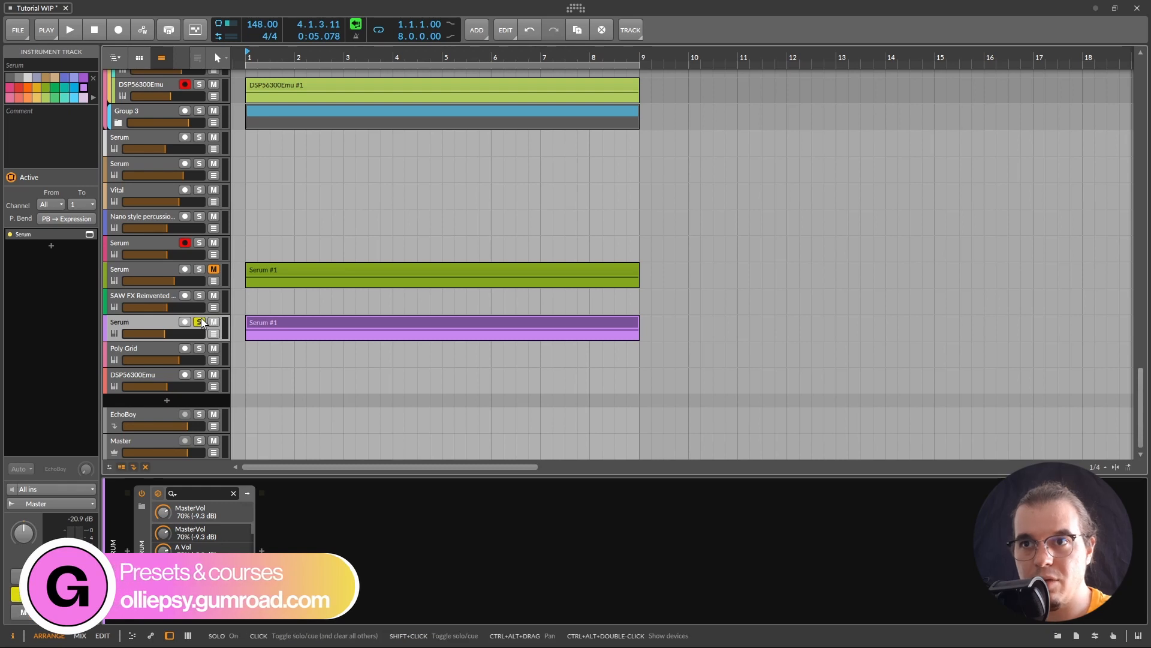
left_click(199, 322)
Step: Open the Serum editor and load the User Analog drift shape into LFO 1
left_click(90, 234)
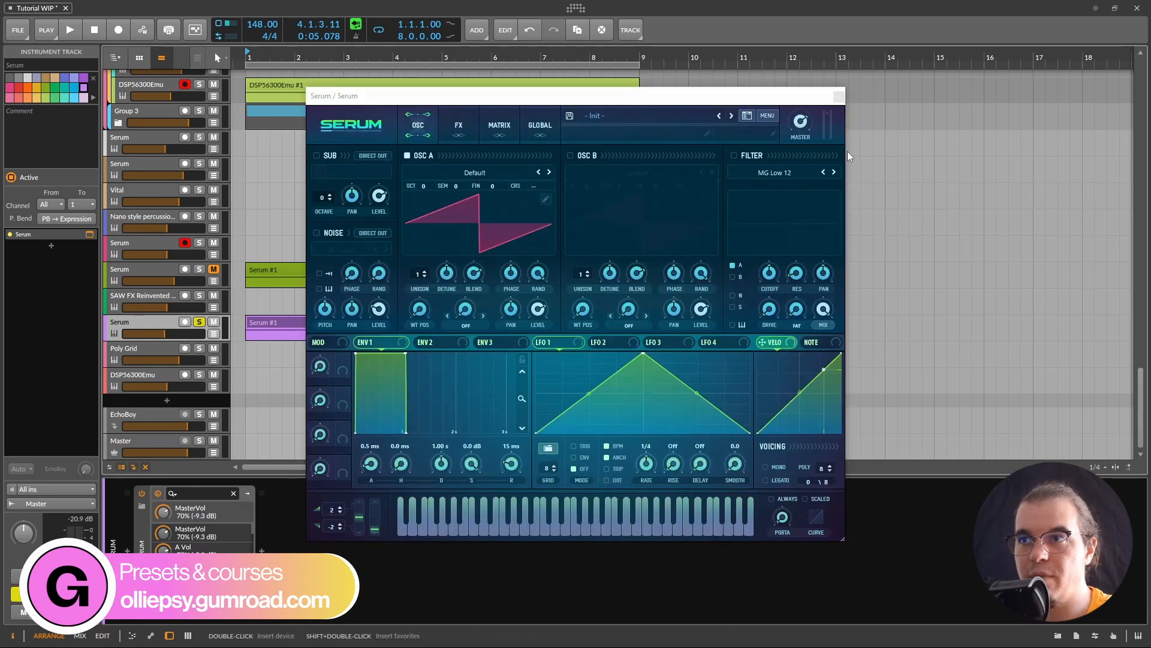
key("space")
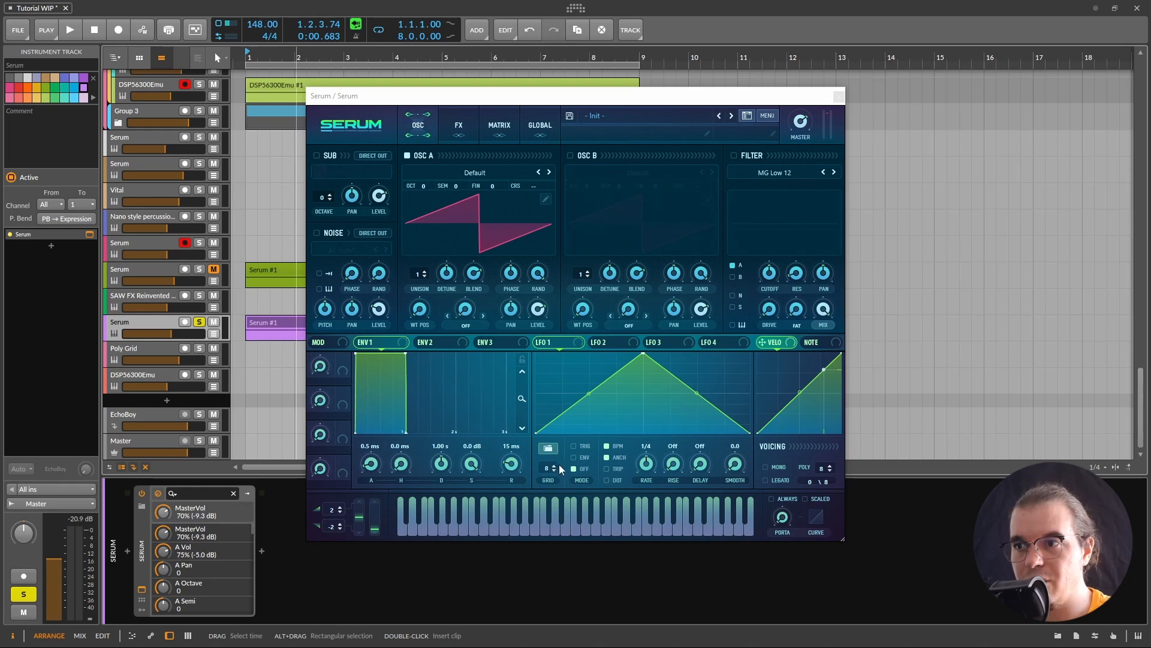
left_click(543, 451)
mouse_move(589, 509)
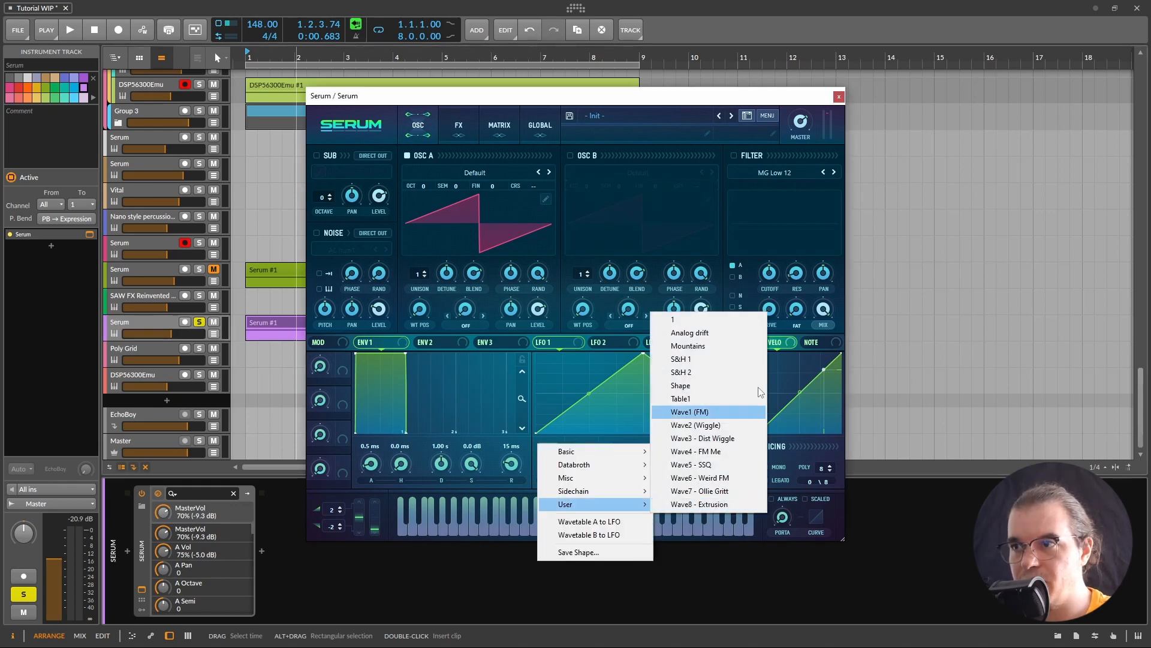
left_click(751, 331)
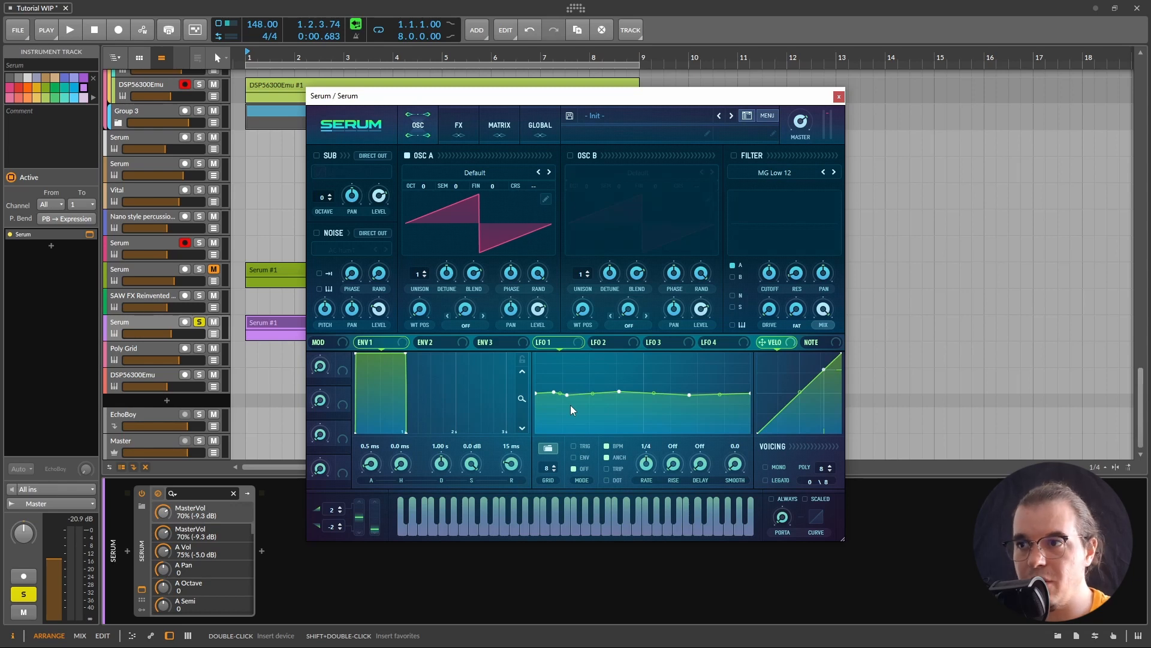
Step: Route LFO 1 to oscillator A's fine tuning and set oscillator A's octave to -2
left_click_drag(488, 198, 483, 182)
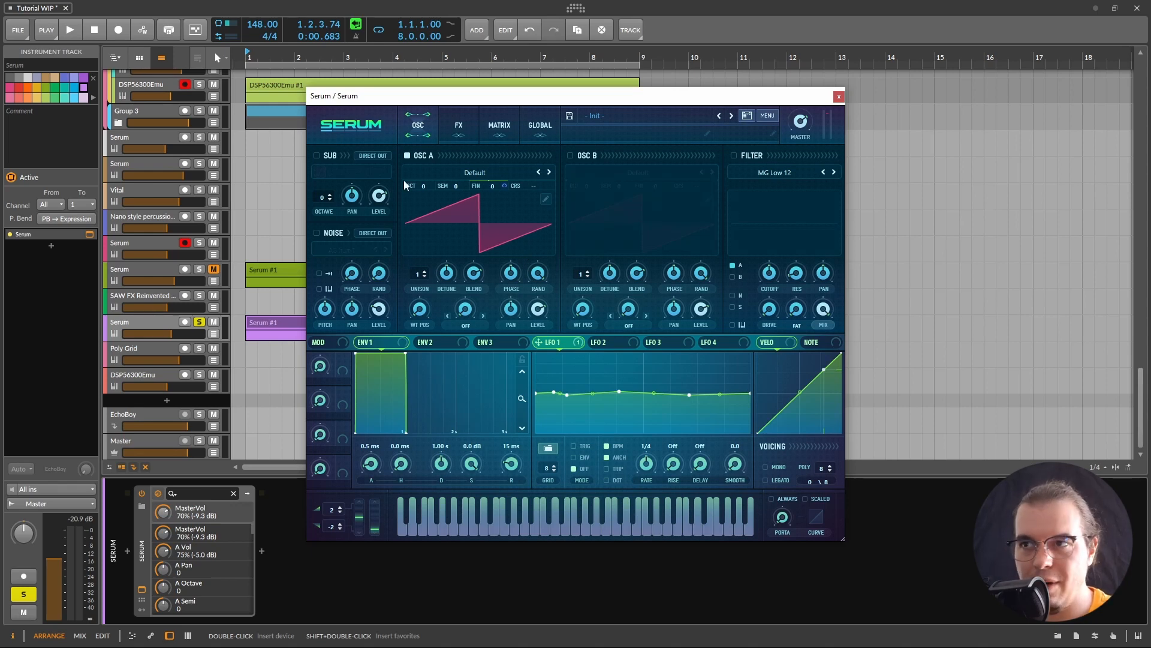
key("space")
key("space")
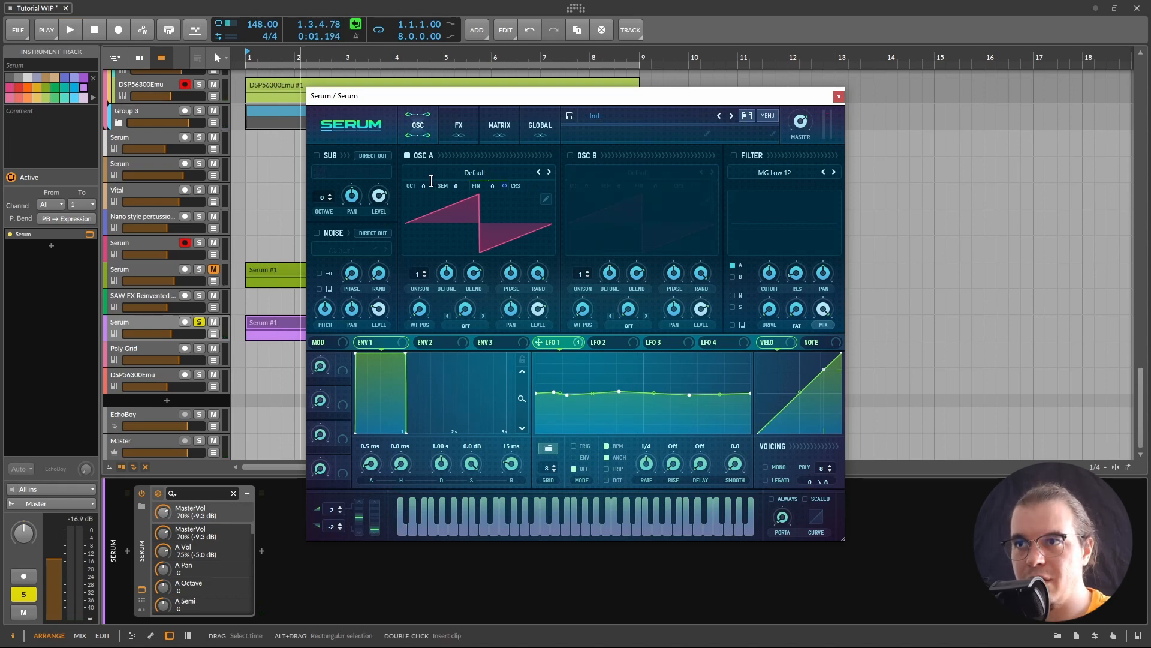
left_click_drag(423, 186, 423, 204)
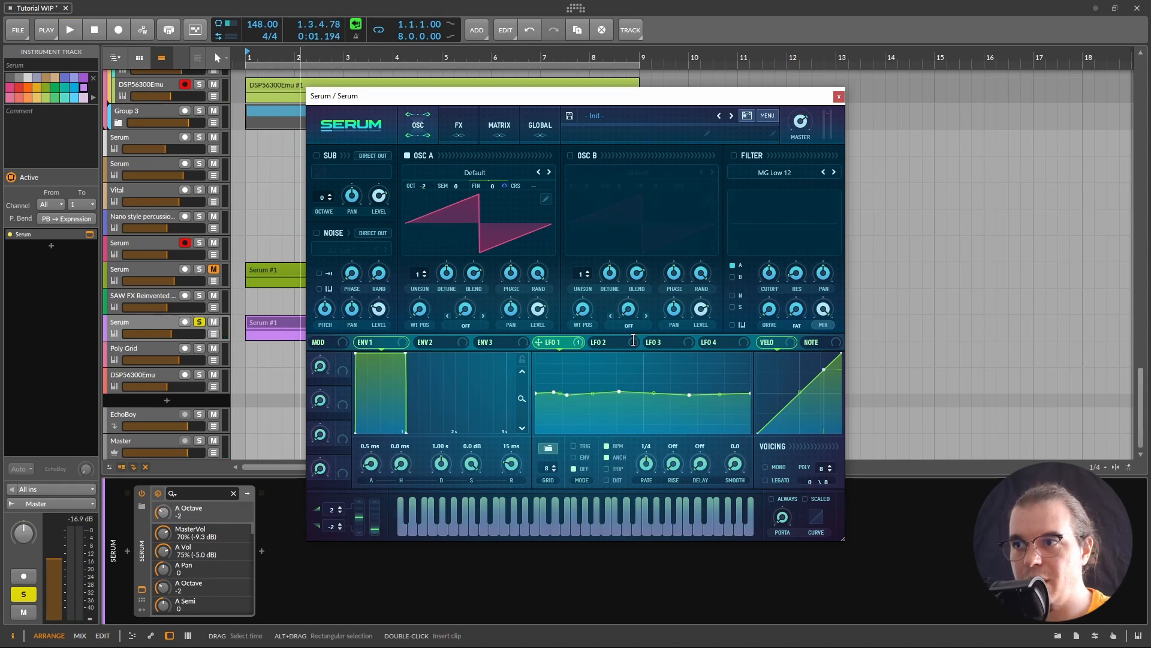
Step: Route LFO 2 to oscillator A's coarse pitch with a one-bar rate
left_click(596, 342)
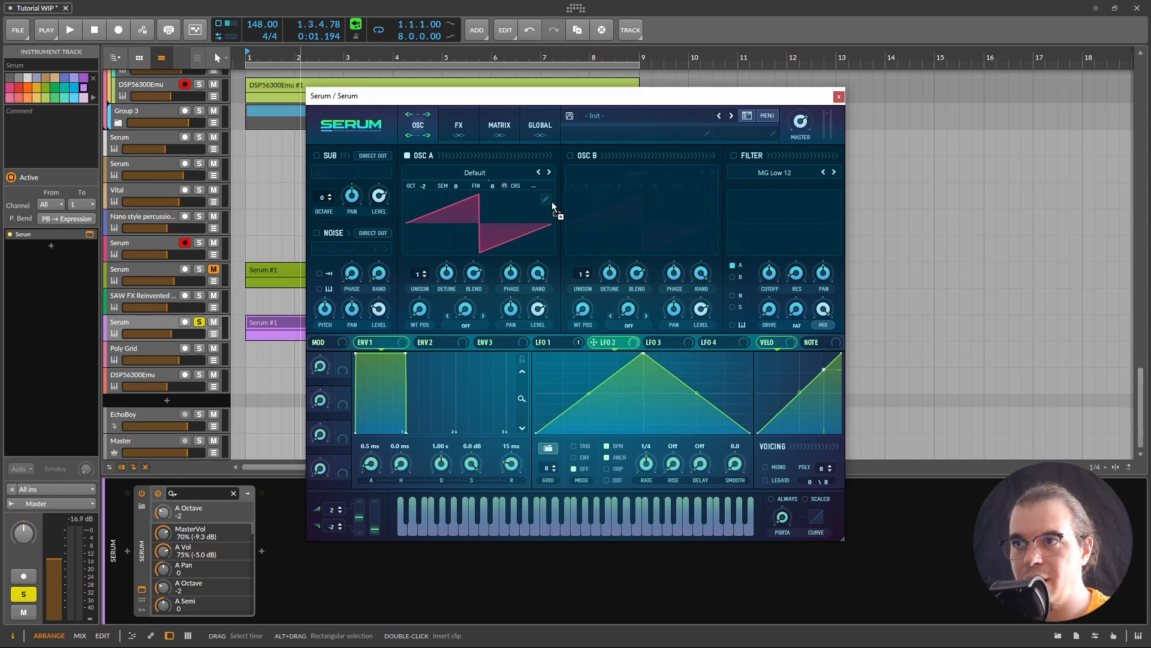
left_click_drag(530, 187, 532, 186)
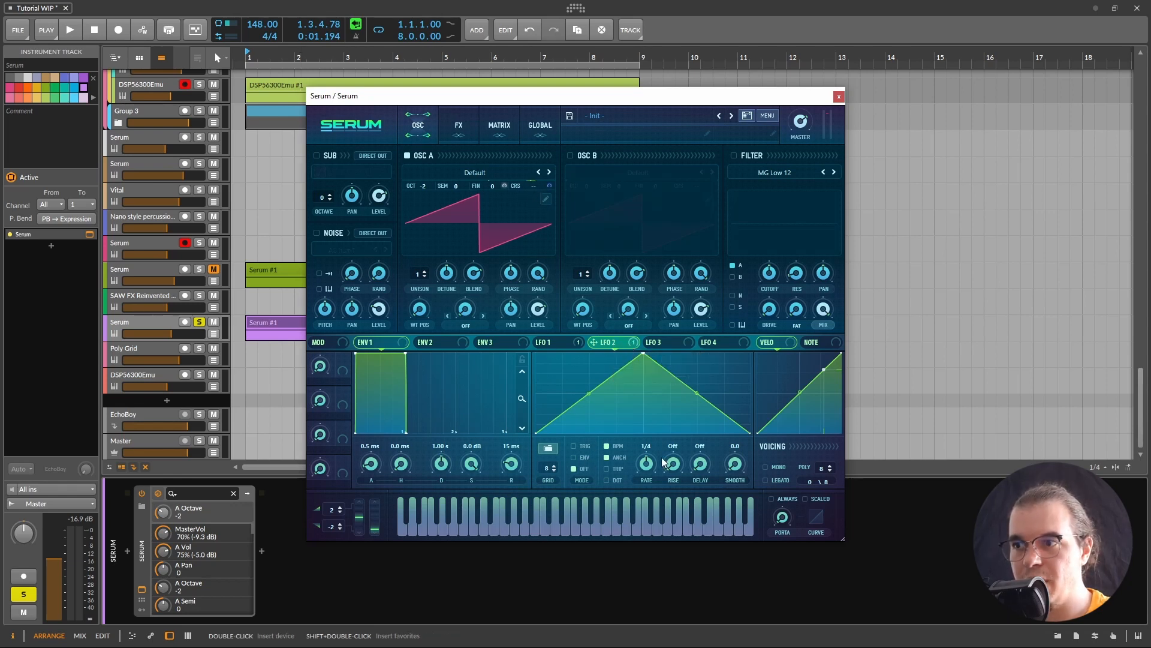
left_click_drag(643, 463, 627, 461)
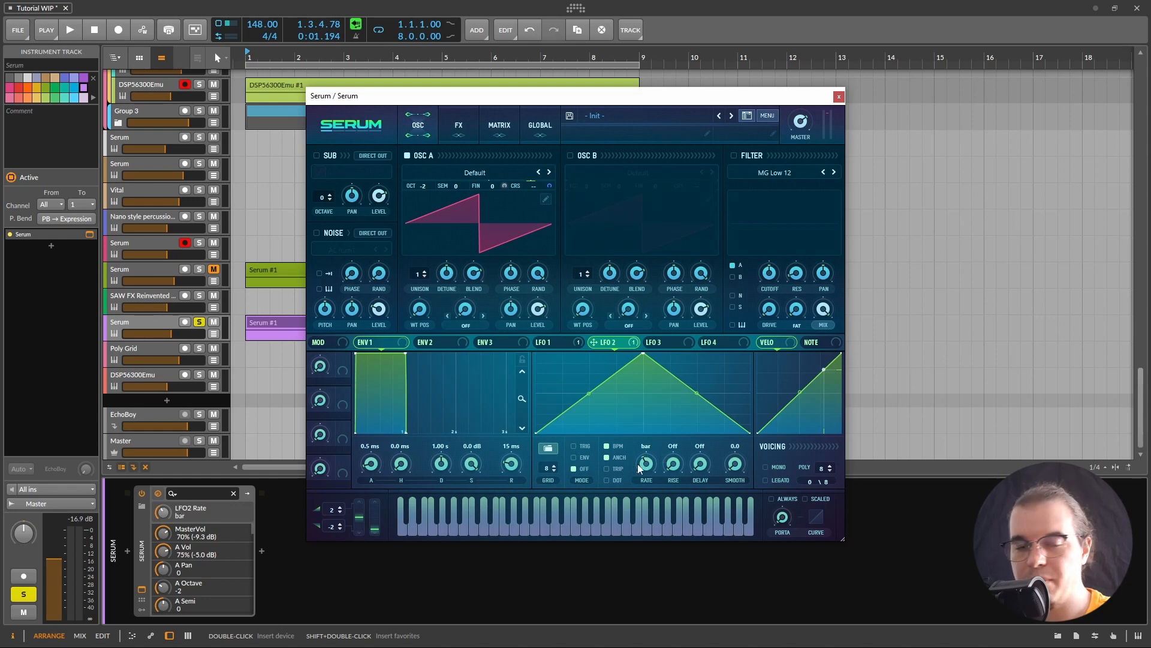
key("space")
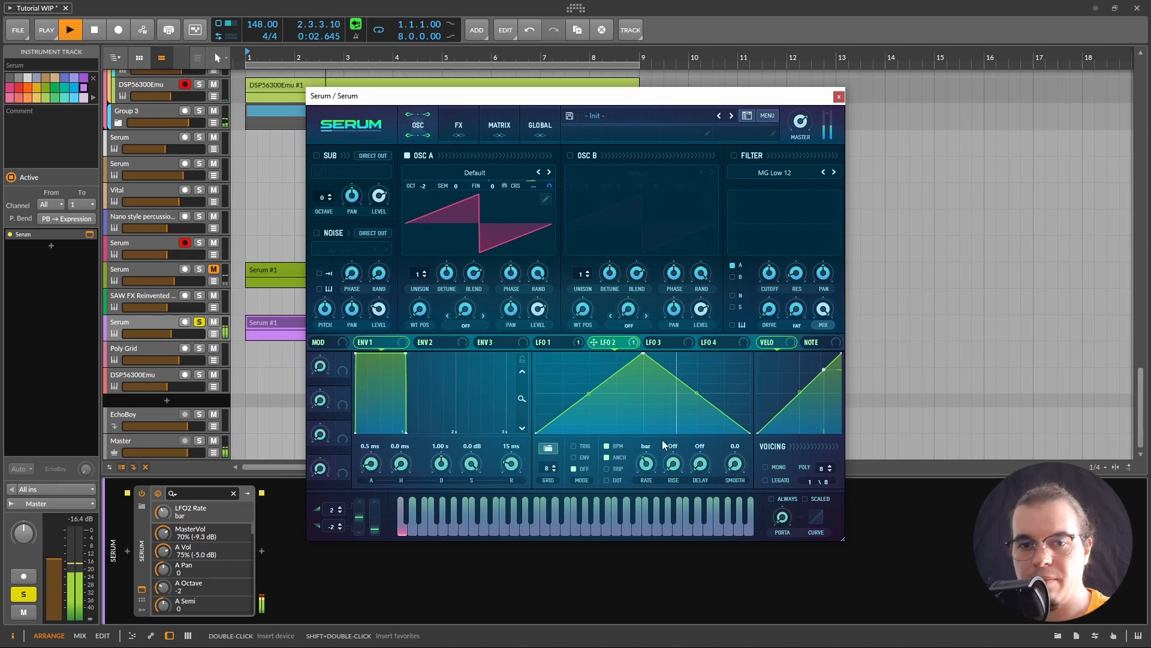
key("space")
Step: Set the LFO 2 coarse-pitch amount to 38 in the modulation matrix
left_click(499, 128)
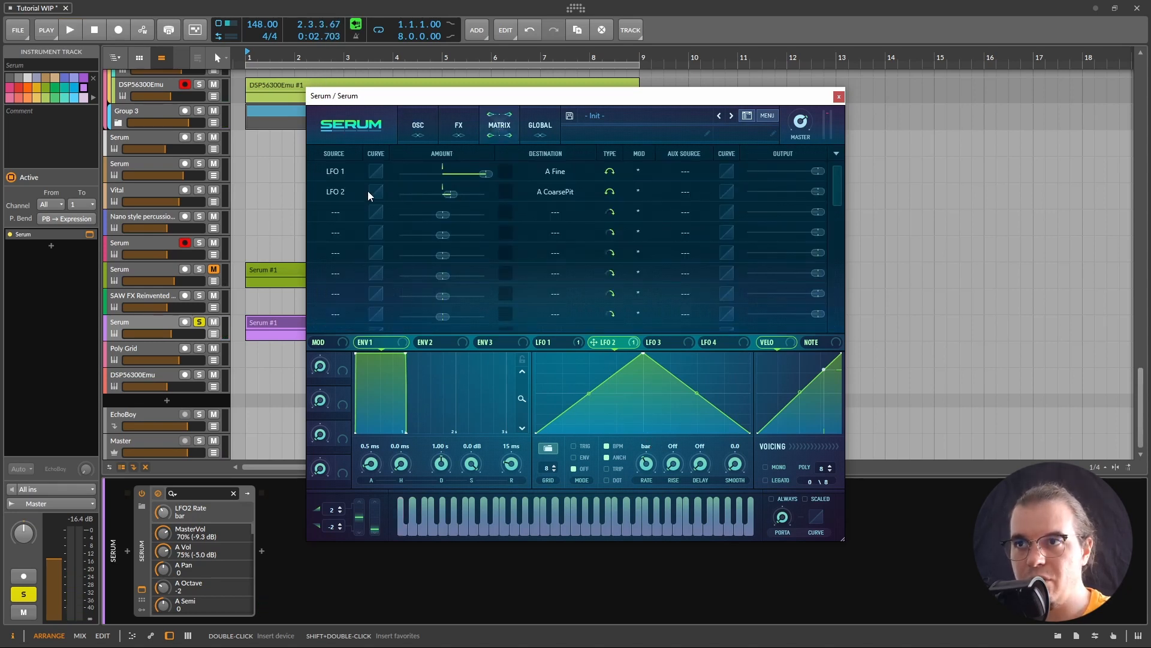
double_click(454, 193)
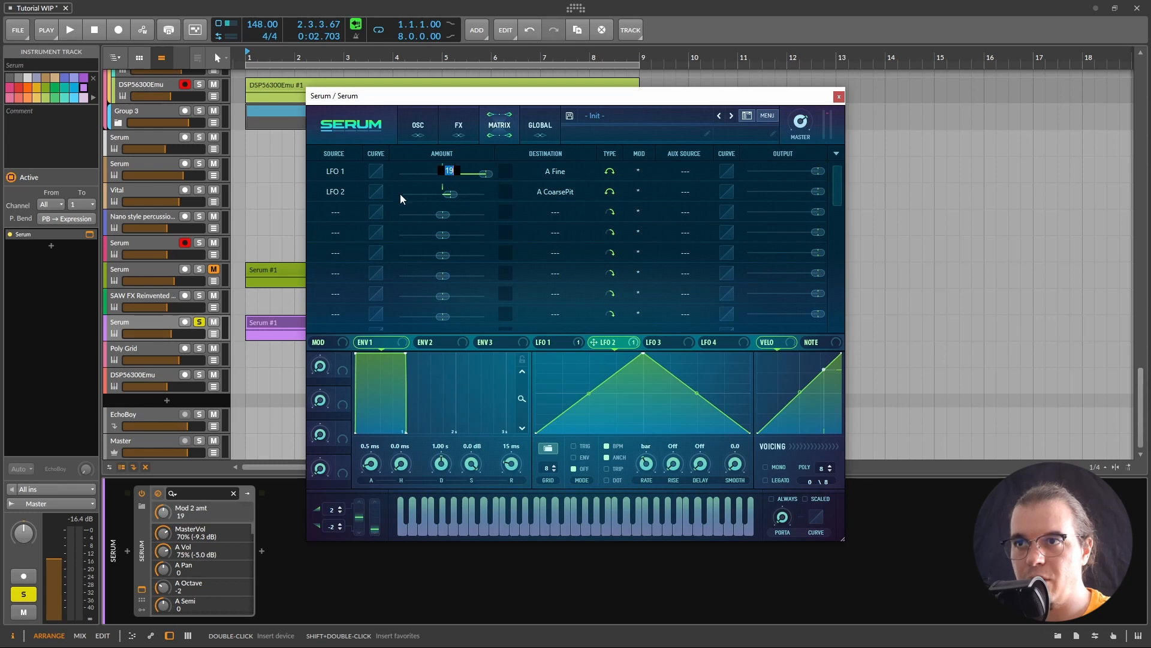
type("38")
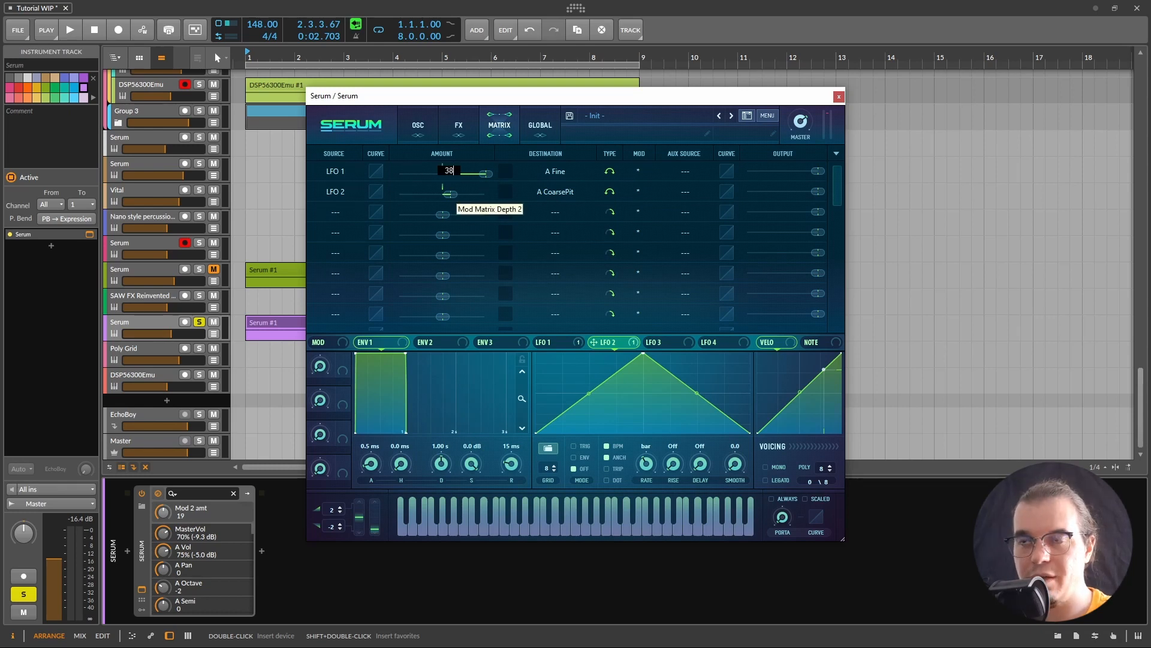
key("Return")
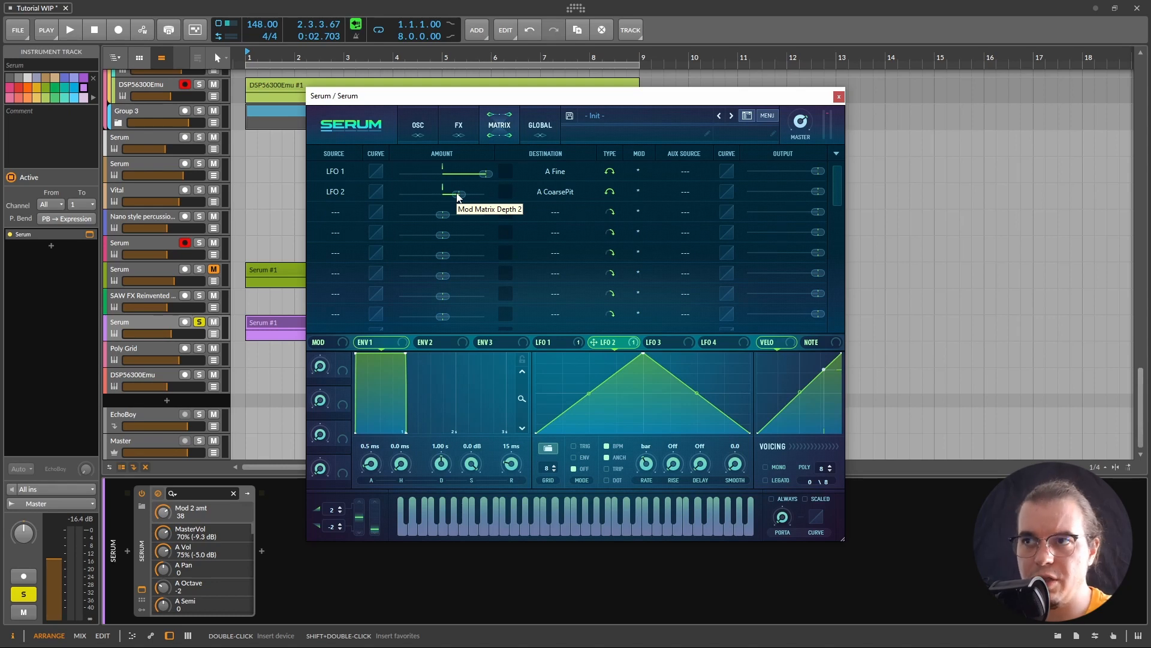
key("space")
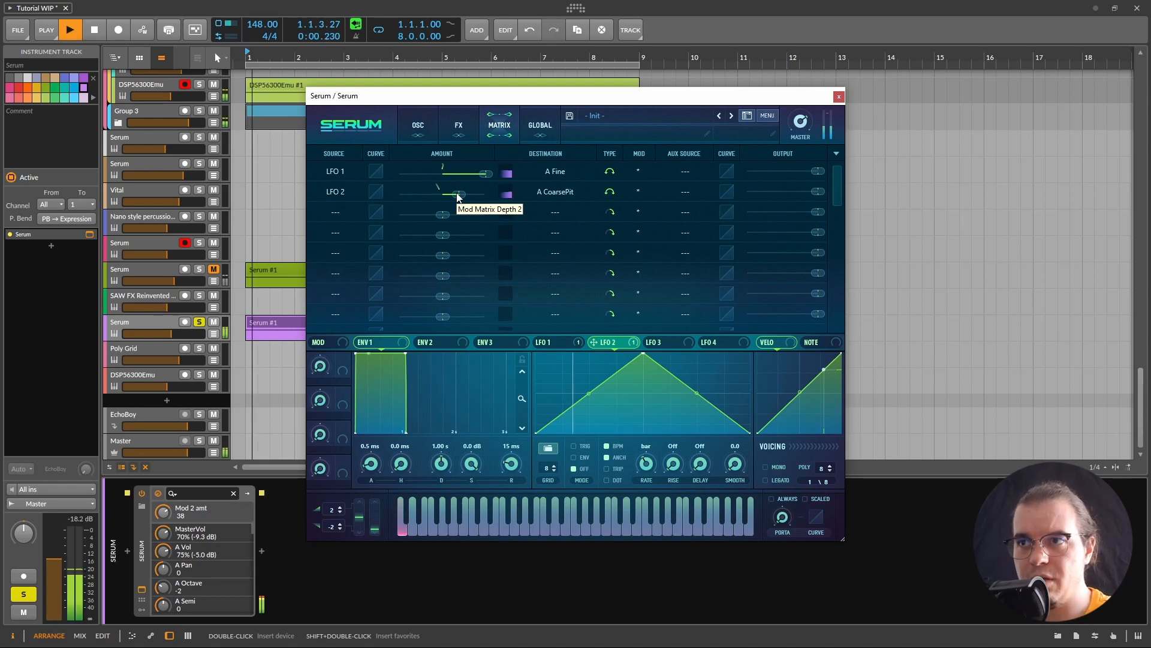
left_click(433, 130)
key("space")
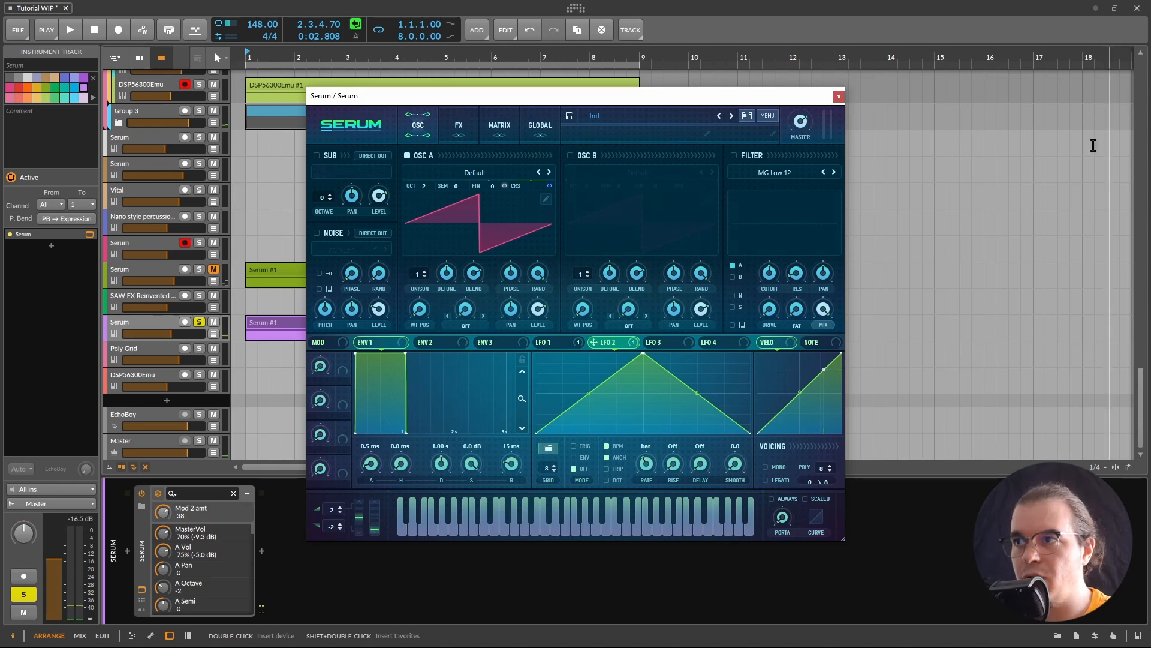
Step: Enable a Band 24 filter, raise cutoff and drive, and modulate its cutoff with LFO 2
left_click(733, 156)
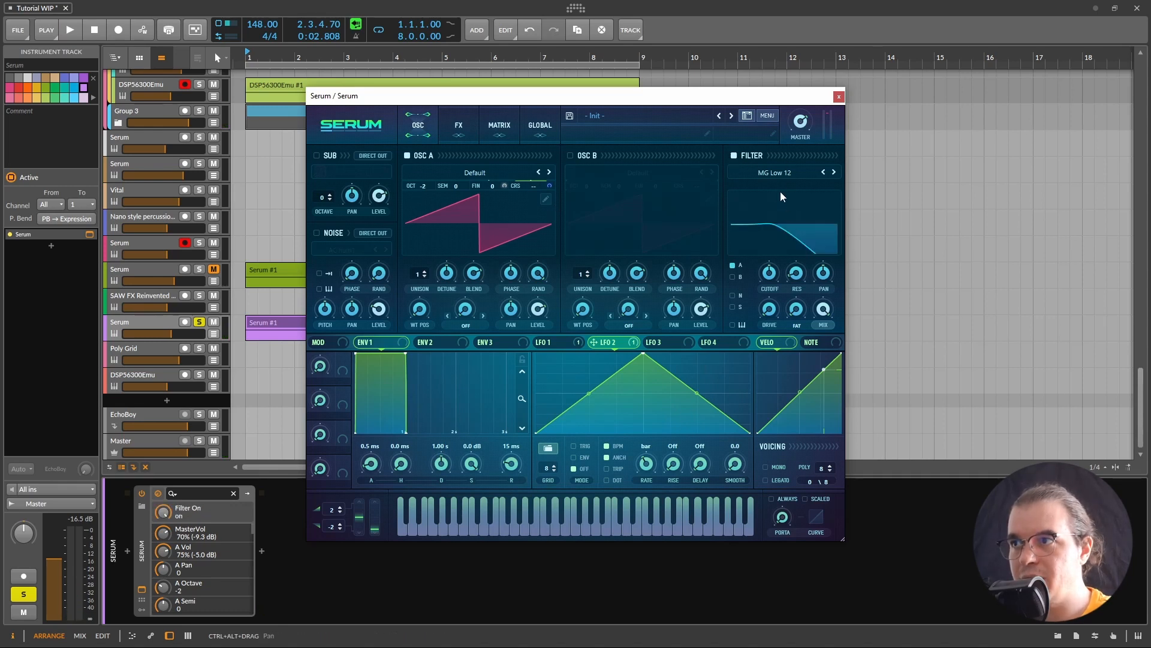
left_click(773, 173)
mouse_move(768, 186)
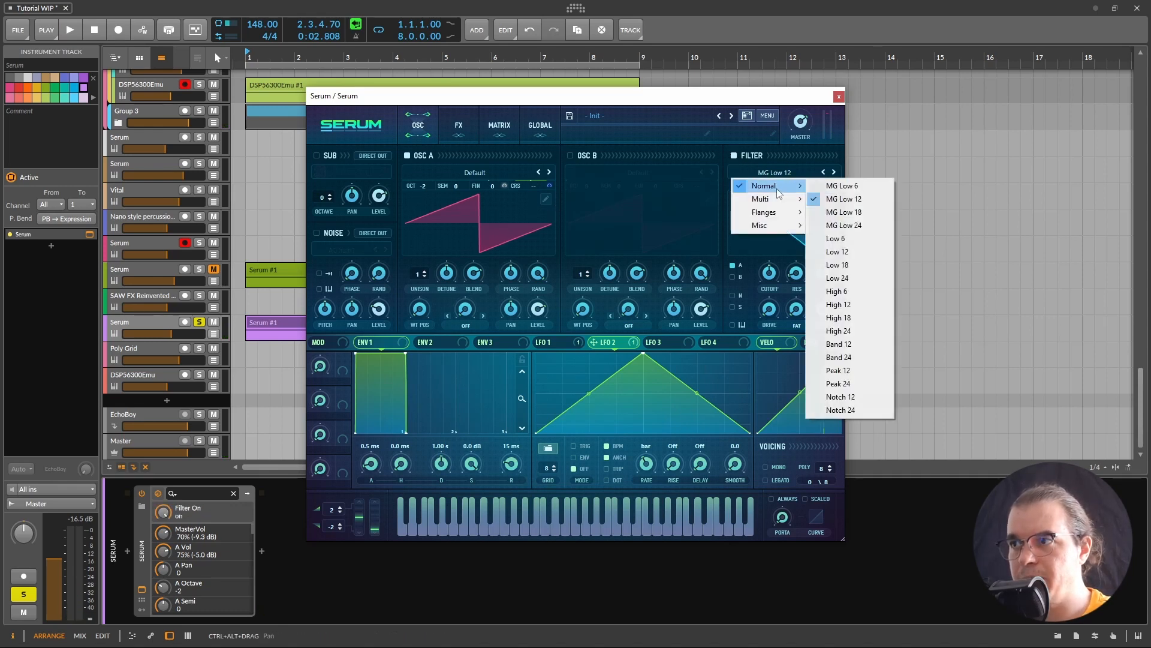
left_click(886, 358)
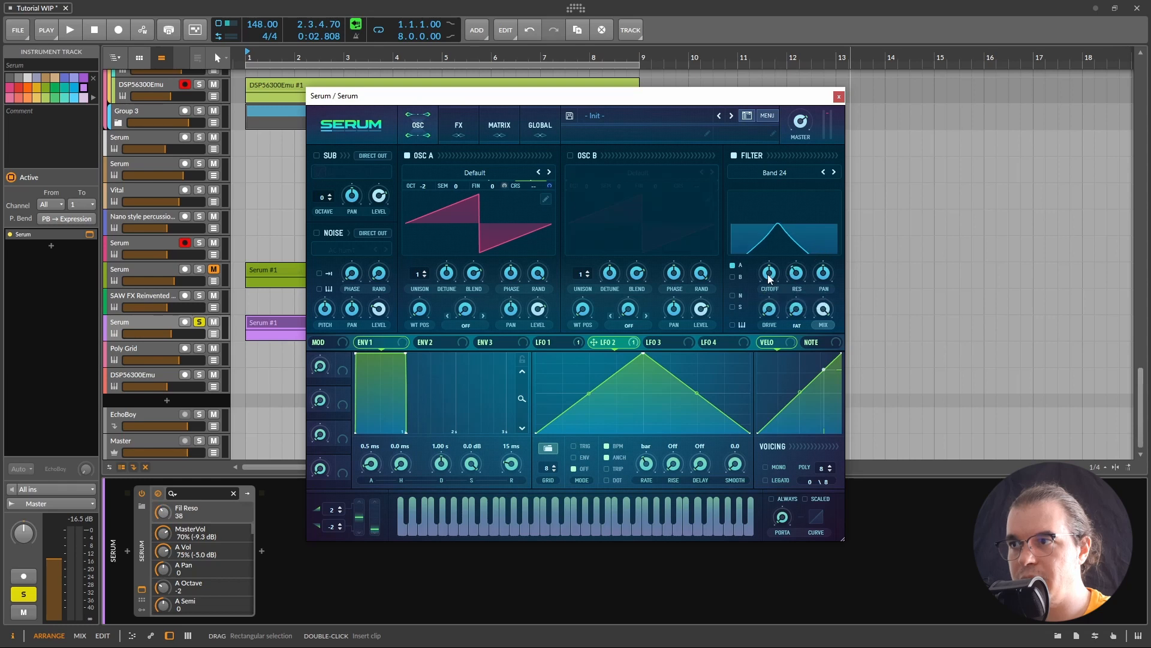
left_click_drag(768, 276, 774, 269)
left_click_drag(772, 311, 783, 300)
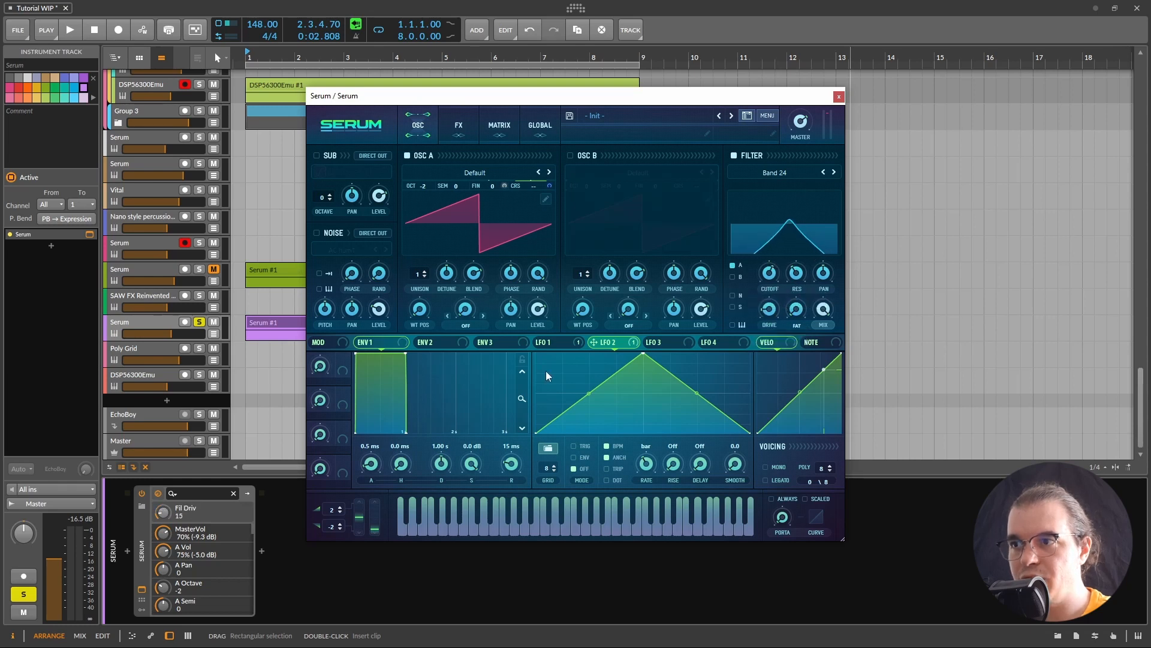
left_click_drag(612, 343, 769, 272)
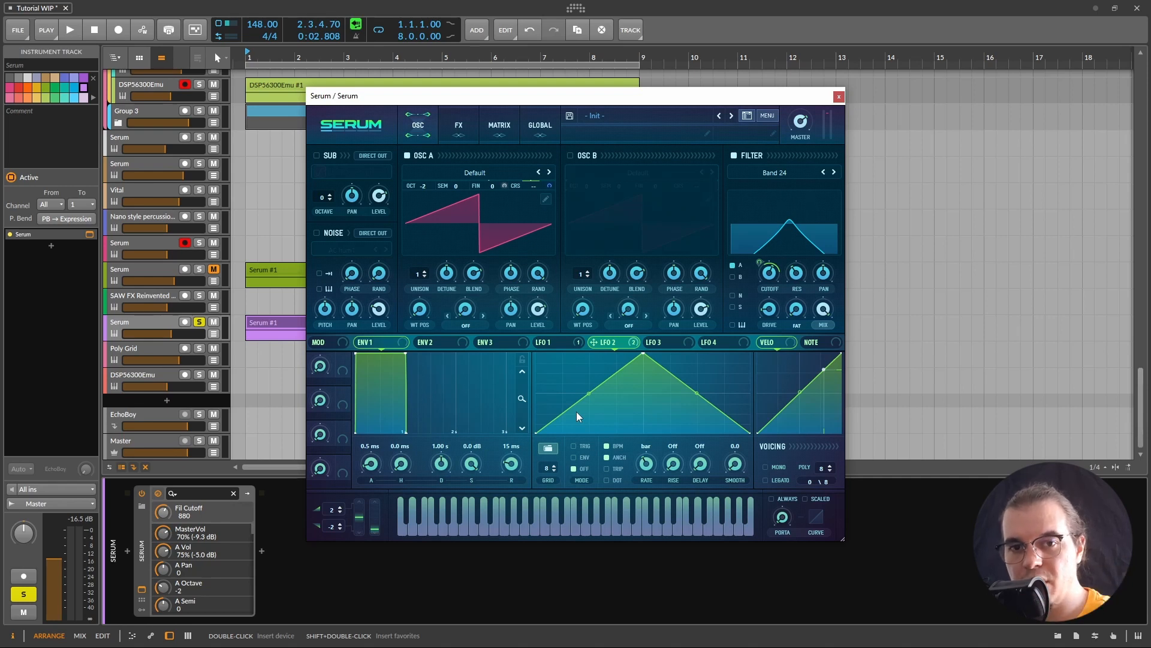
Step: Fine-tune the filter to cutoff 1083 Hz, resonance 43 and drive 28
left_click_drag(771, 282, 773, 277)
key("space")
mouse_move(753, 264)
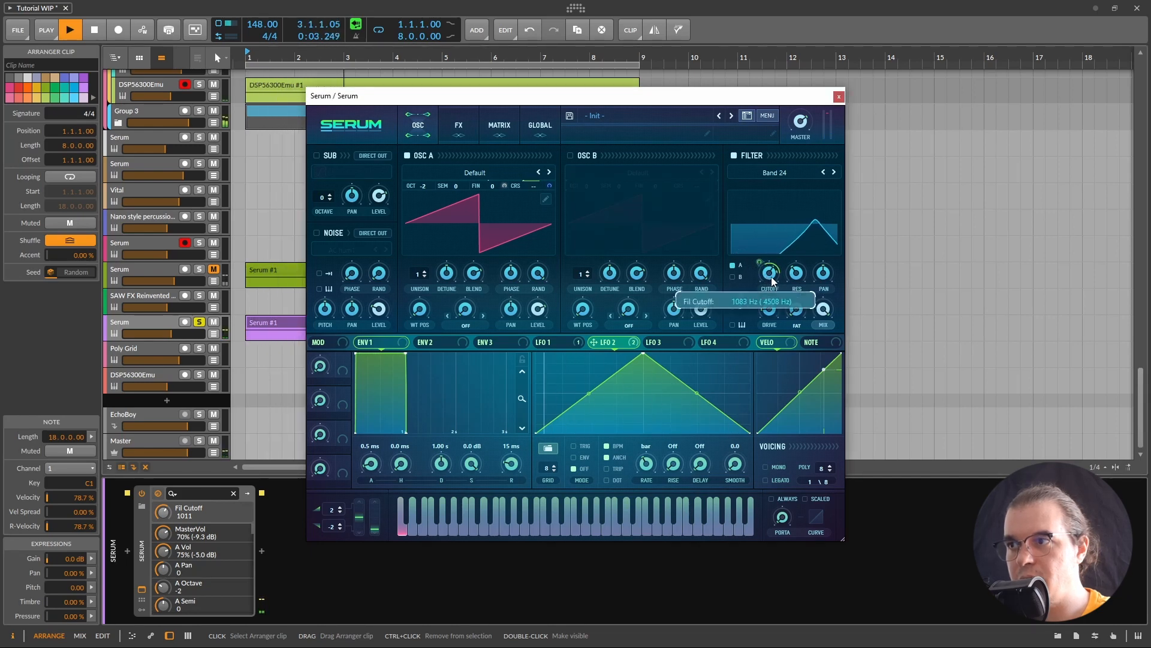
left_click_drag(771, 279, 771, 277)
left_click(798, 274)
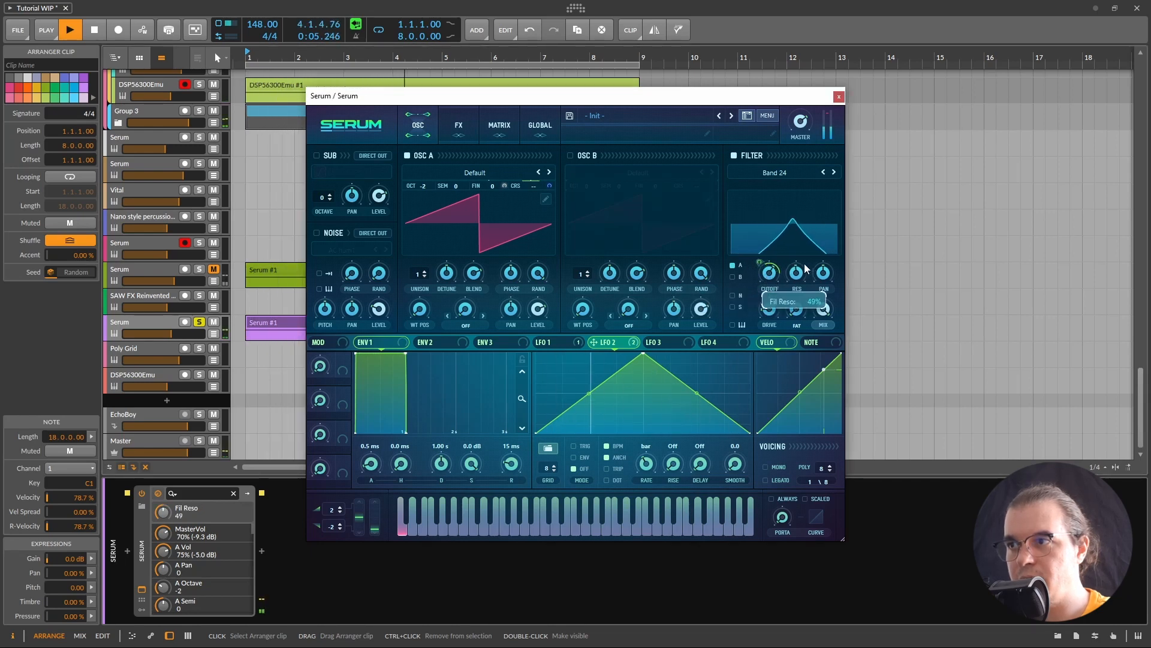
key("space")
left_click(770, 309)
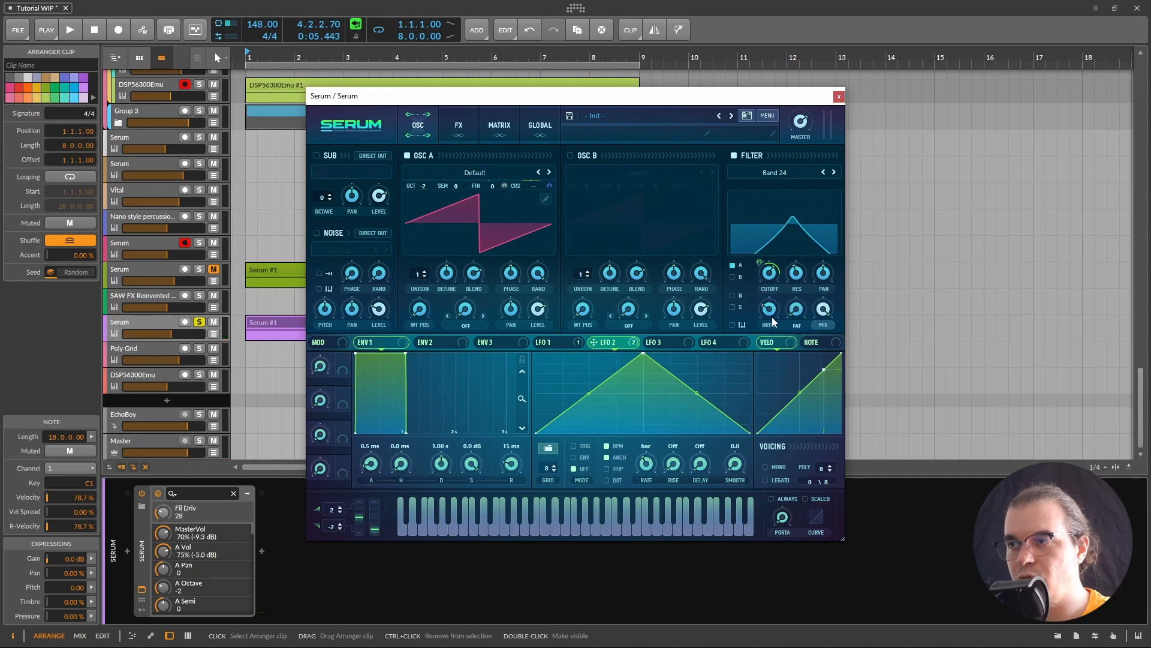
key("space")
left_click_drag(796, 271, 796, 273)
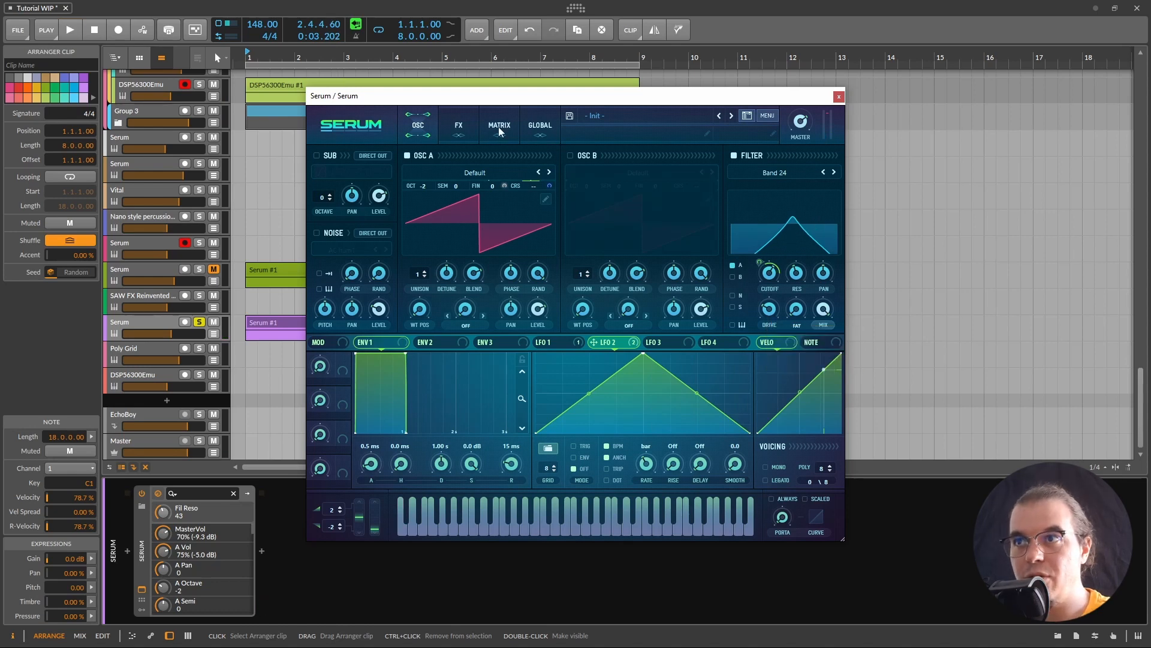
left_click(459, 133)
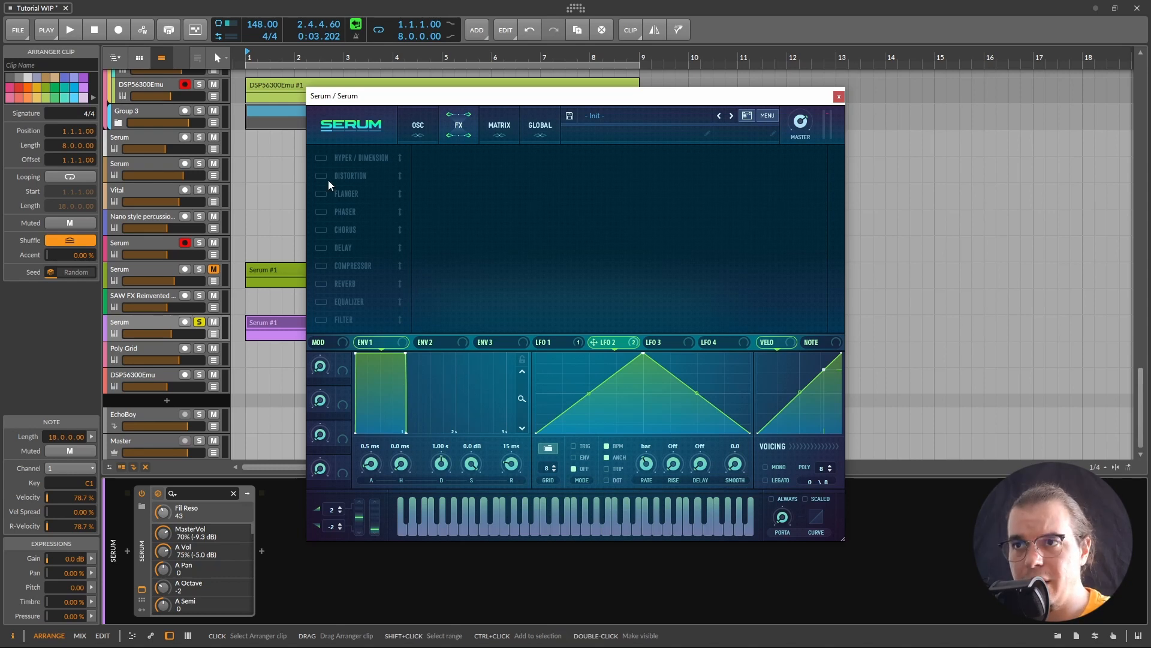
Step: Switch on the phaser with depth 0, 84% feedback and frequency near 1312 Hz
left_click(324, 212)
left_click_drag(576, 168, 538, 228)
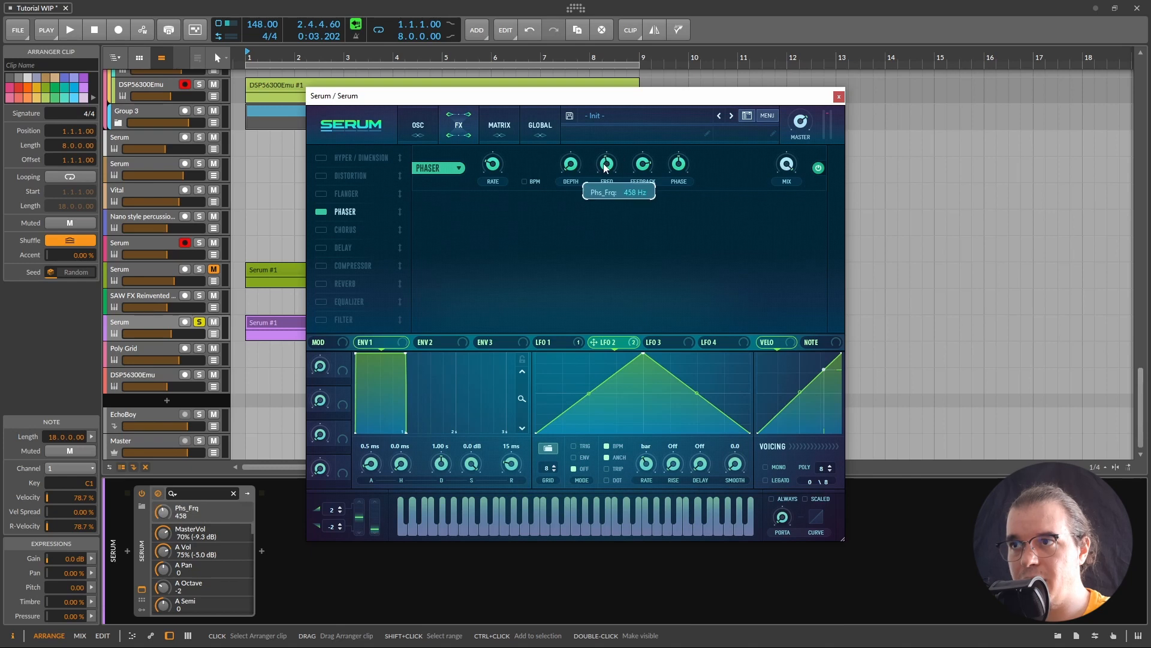
left_click(648, 166)
mouse_move(605, 167)
left_mouse_down()
mouse_move(637, 136)
mouse_move(566, 141)
mouse_move(620, 132)
mouse_move(603, 157)
mouse_move(625, 149)
mouse_move(607, 160)
left_mouse_up()
Step: Audition the phaser and move it to the top of the effects chain
key("space")
key("space")
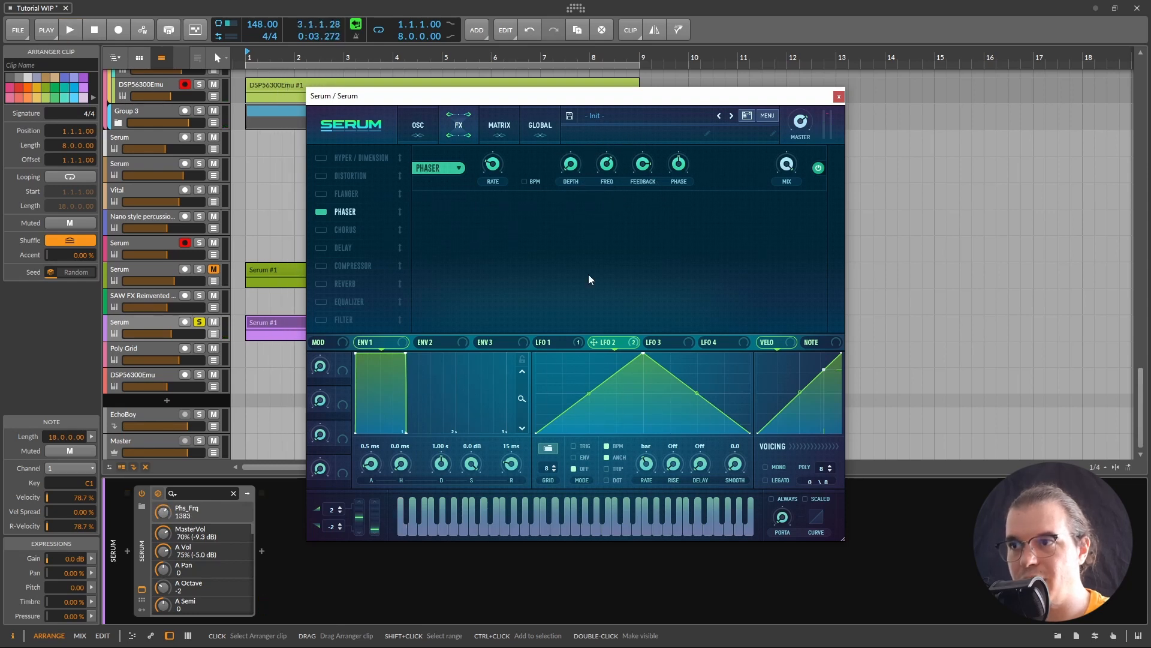
key("space")
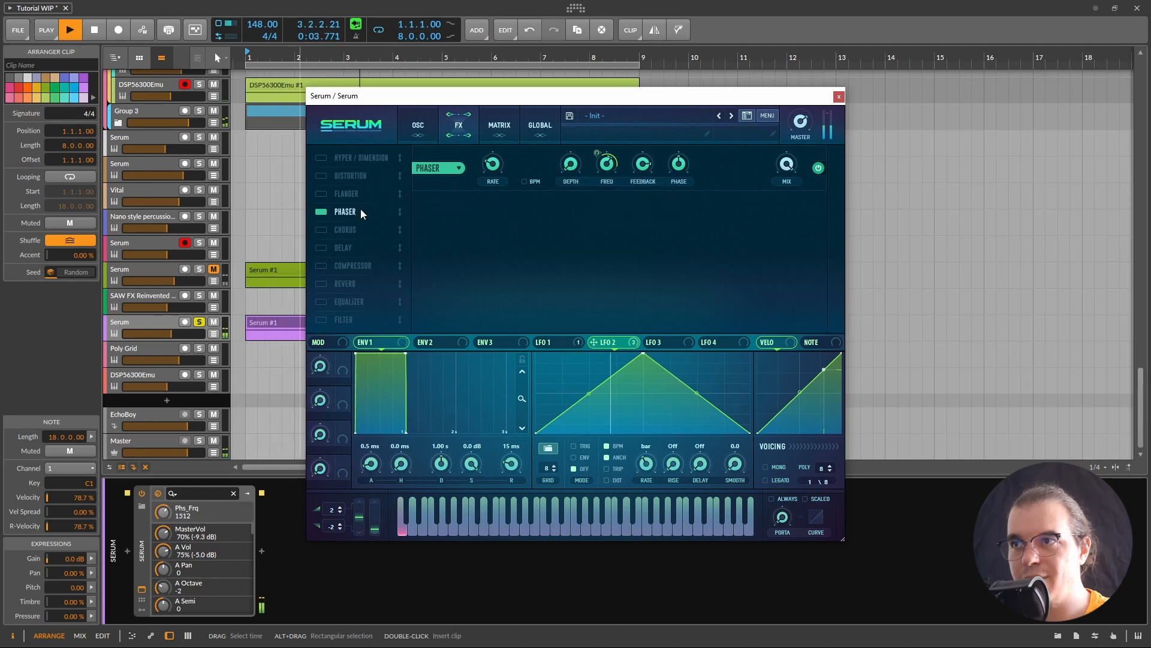
key("space")
left_click_drag(371, 208, 360, 158)
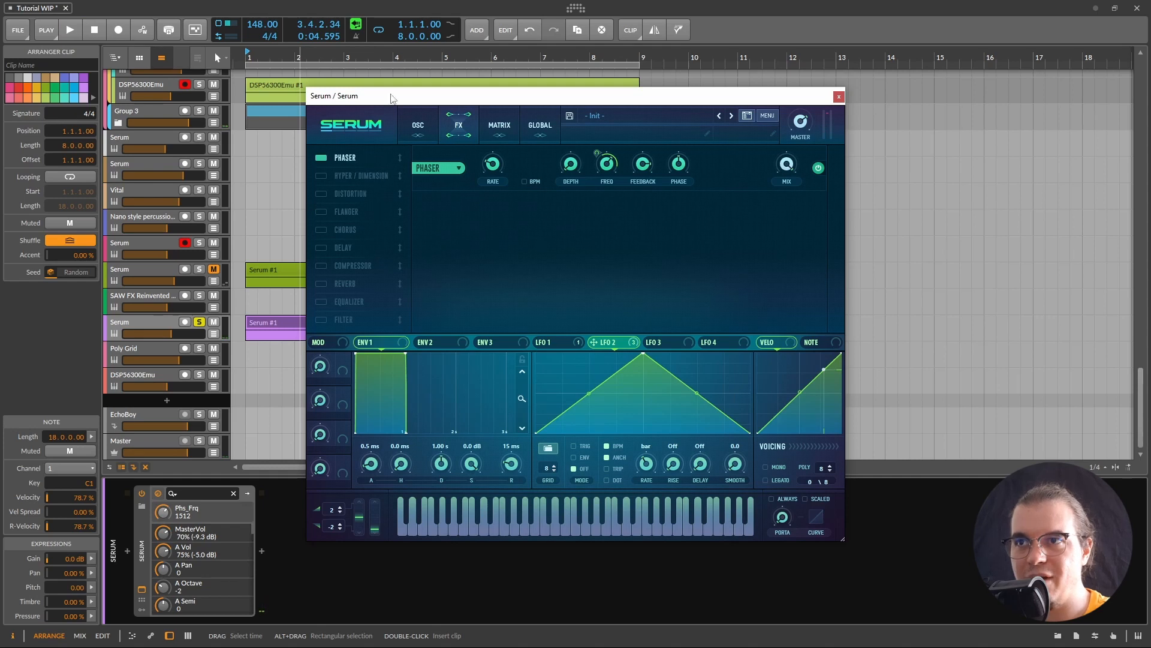
Step: Add a Tube distortion after the phaser with drive 36, and enable the FX filter
left_click(336, 195)
left_click_drag(339, 194, 345, 176)
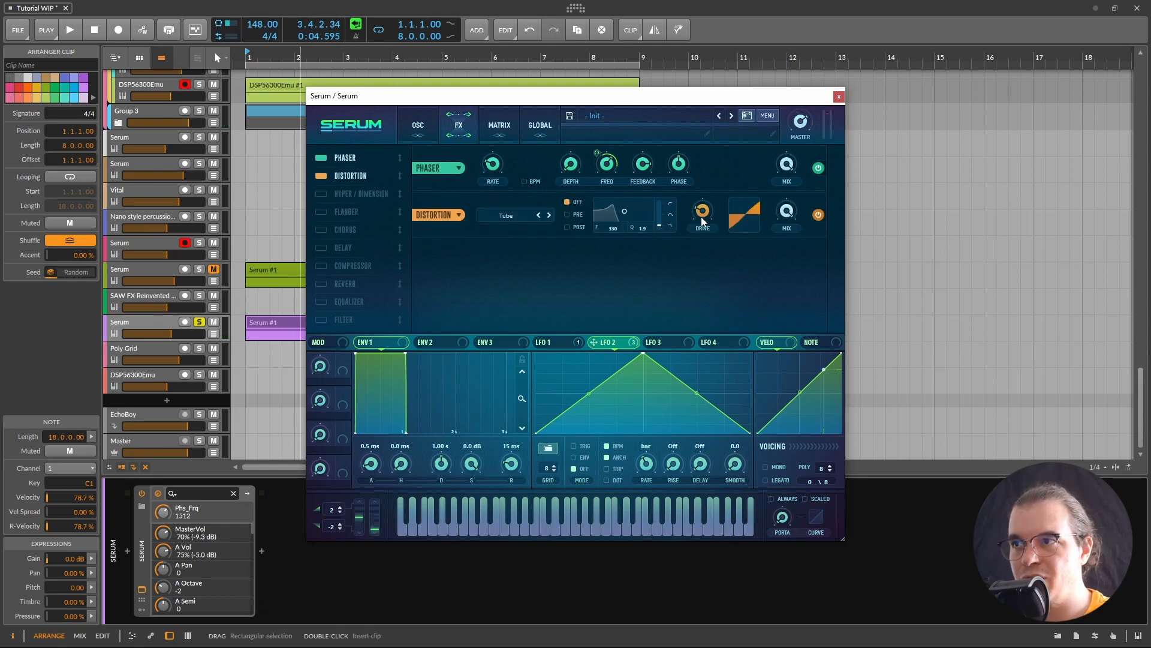
left_click_drag(702, 218, 711, 207)
key("space")
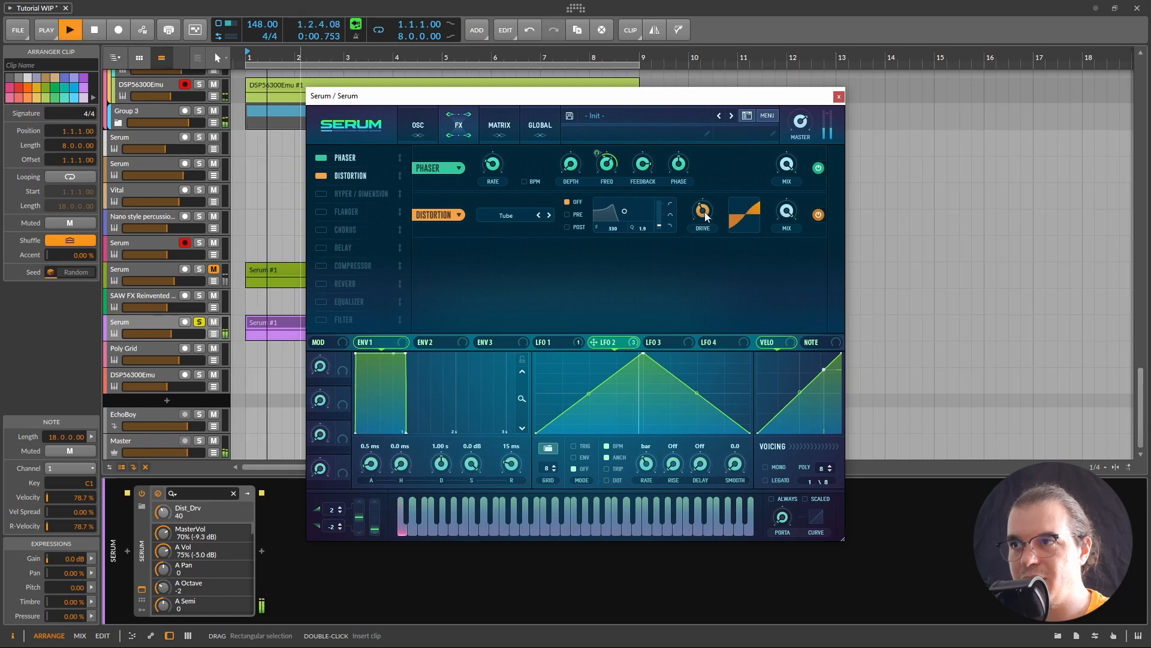
left_click_drag(697, 217, 698, 219)
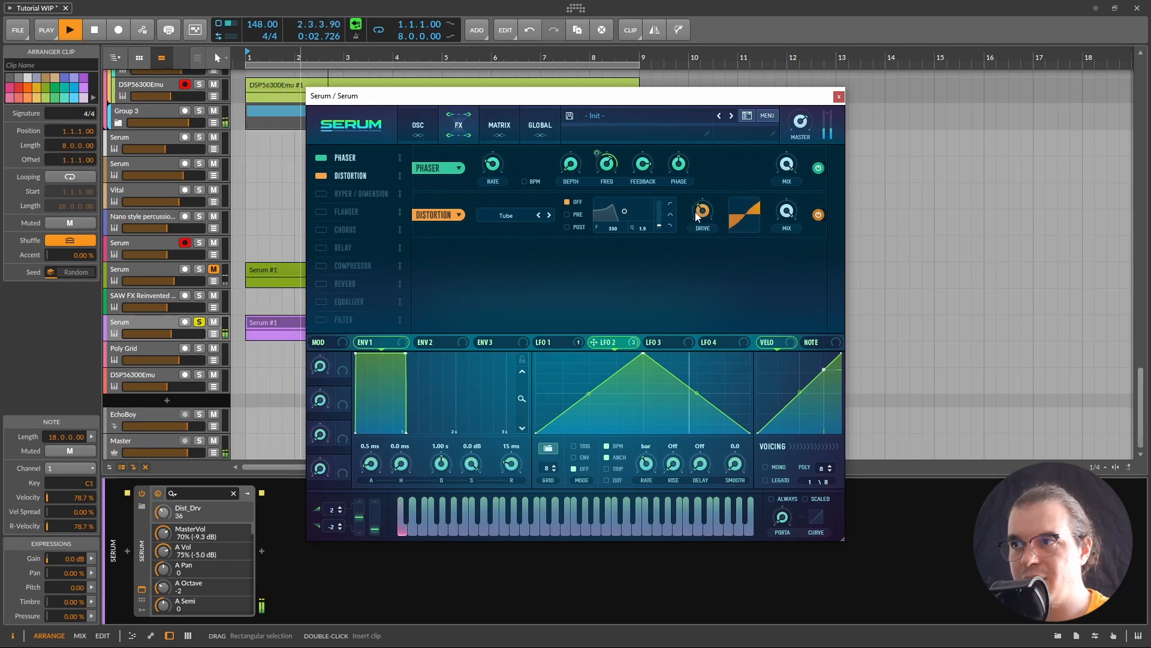
key("space")
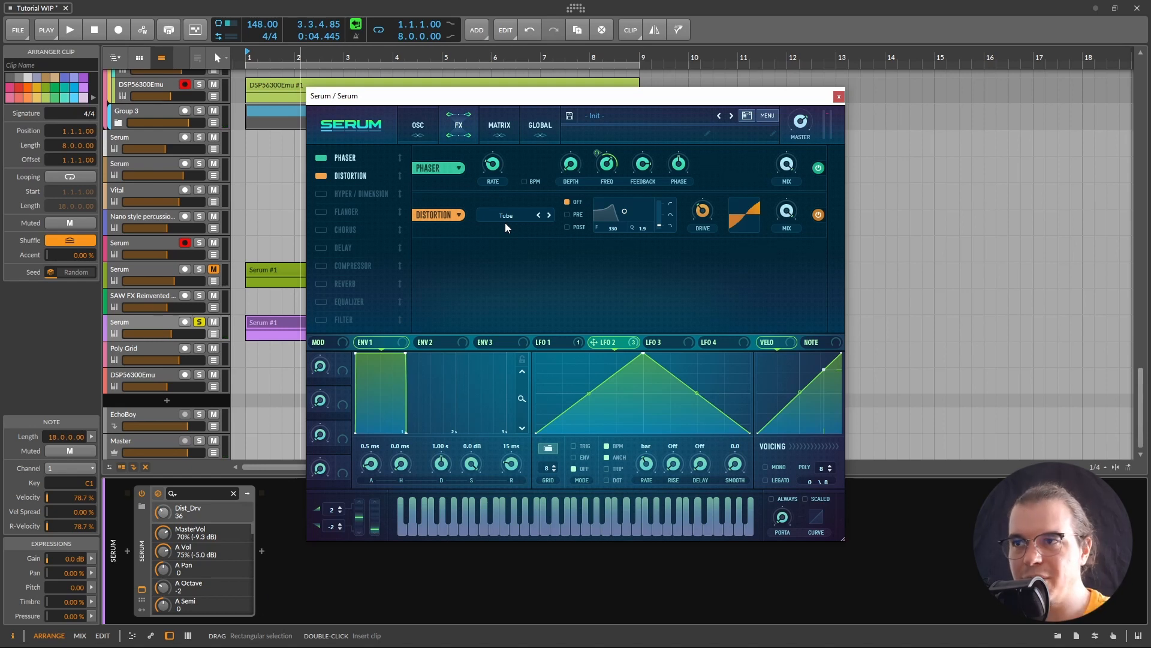
left_click(502, 219)
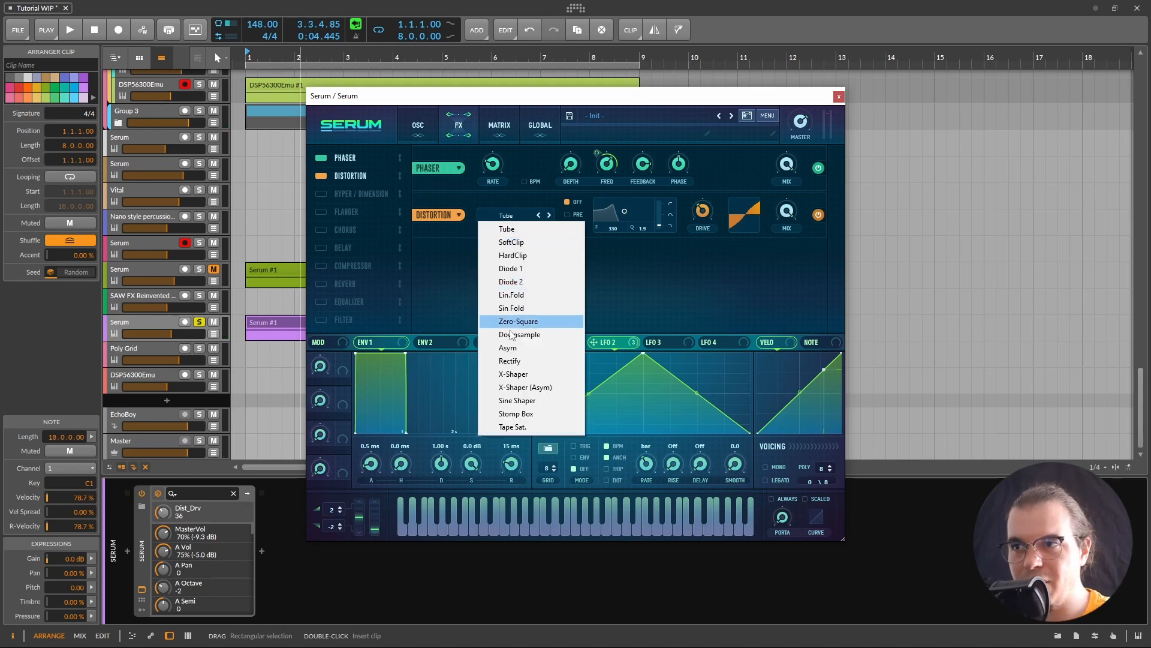
left_click(465, 253)
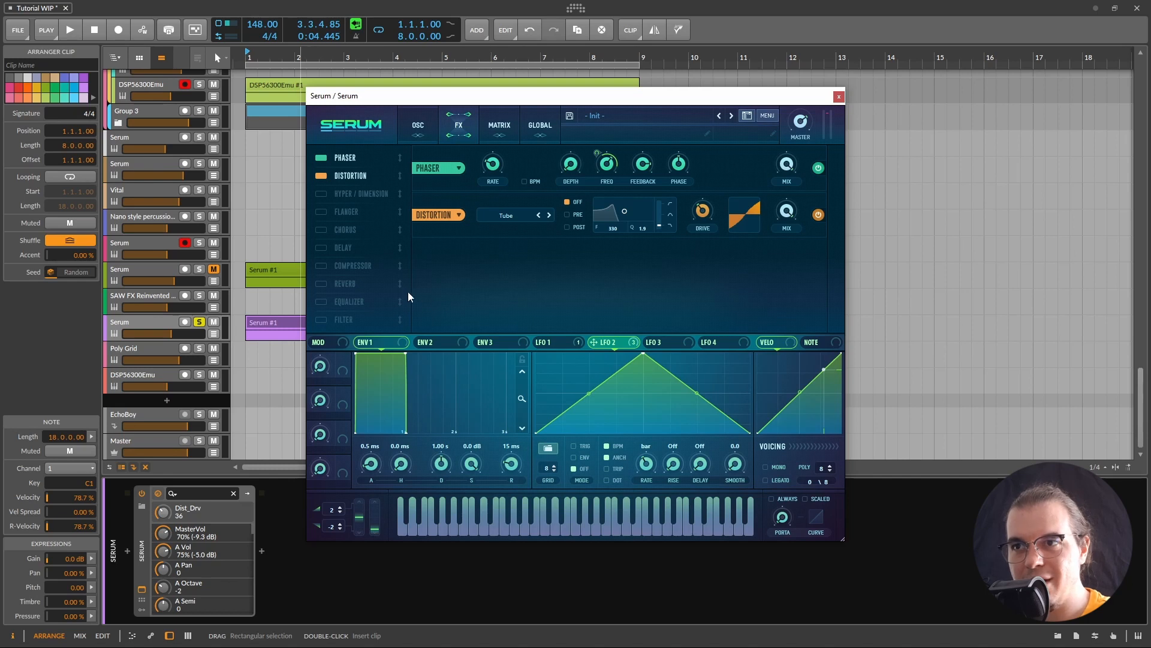
left_click(321, 321)
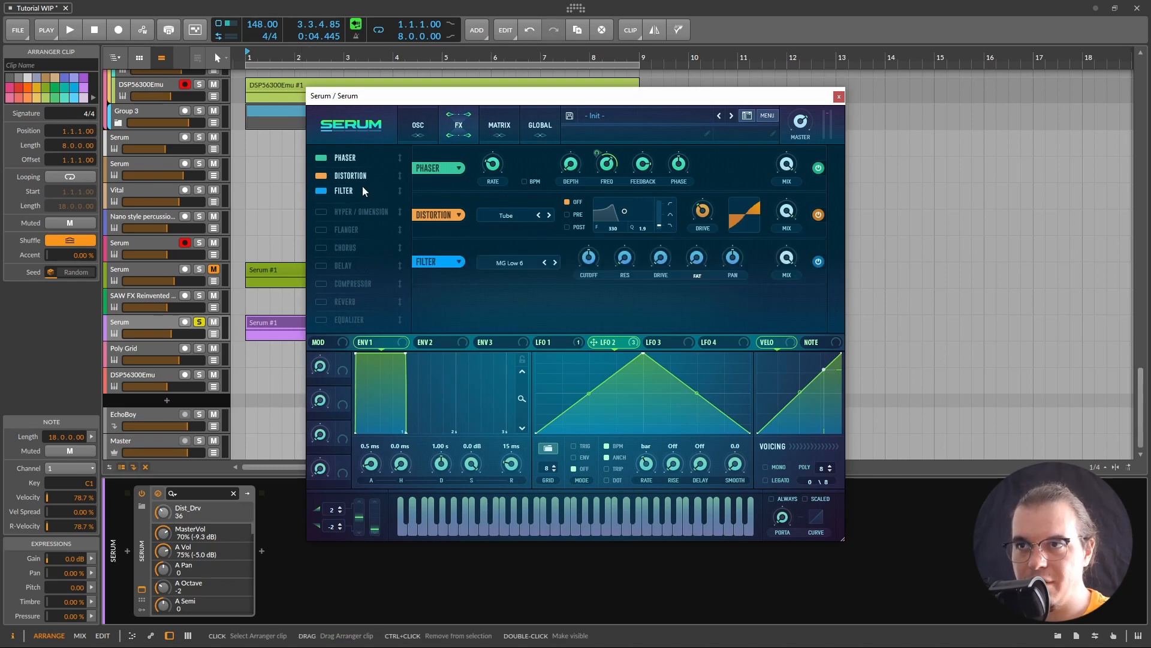
Step: Set the FX filter type to Misc > Ring Mod and raise its drive slightly
left_click(519, 265)
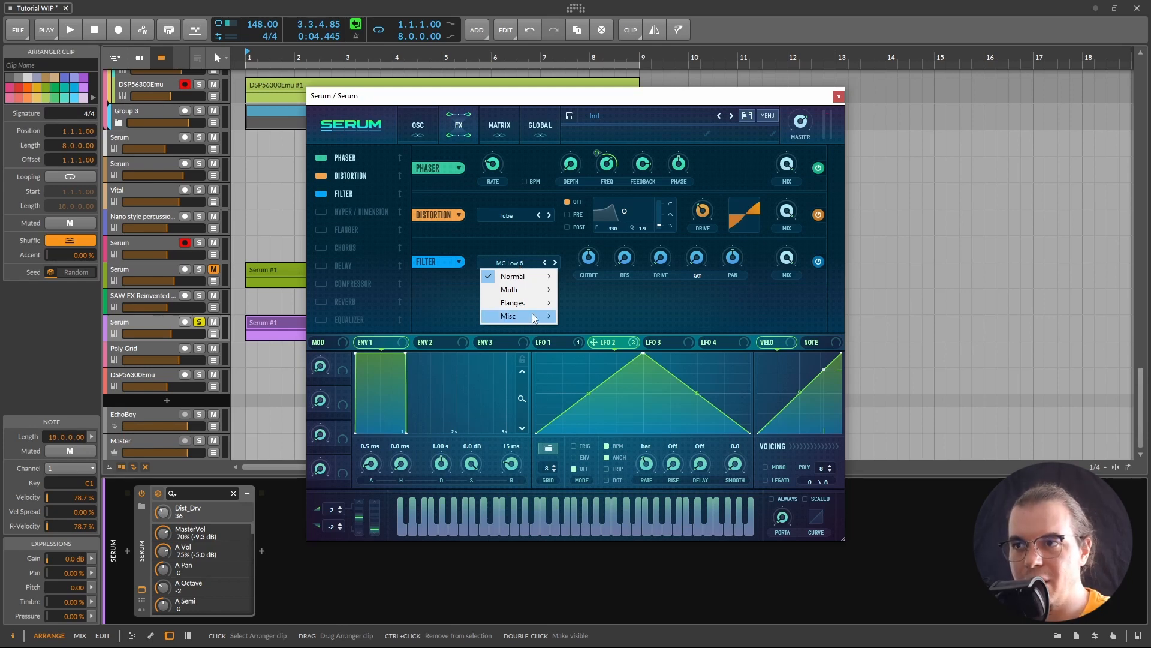
left_click(605, 383)
left_click(589, 258)
left_click_drag(589, 255, 567, 252)
mouse_move(659, 263)
left_mouse_down()
mouse_move(677, 251)
mouse_move(666, 250)
left_mouse_up()
Step: Audition the Ring Mod filter and settle its cutoff at 961 Hz
key("space")
left_click_drag(589, 258, 544, 261)
key("space")
key("space")
mouse_move(592, 266)
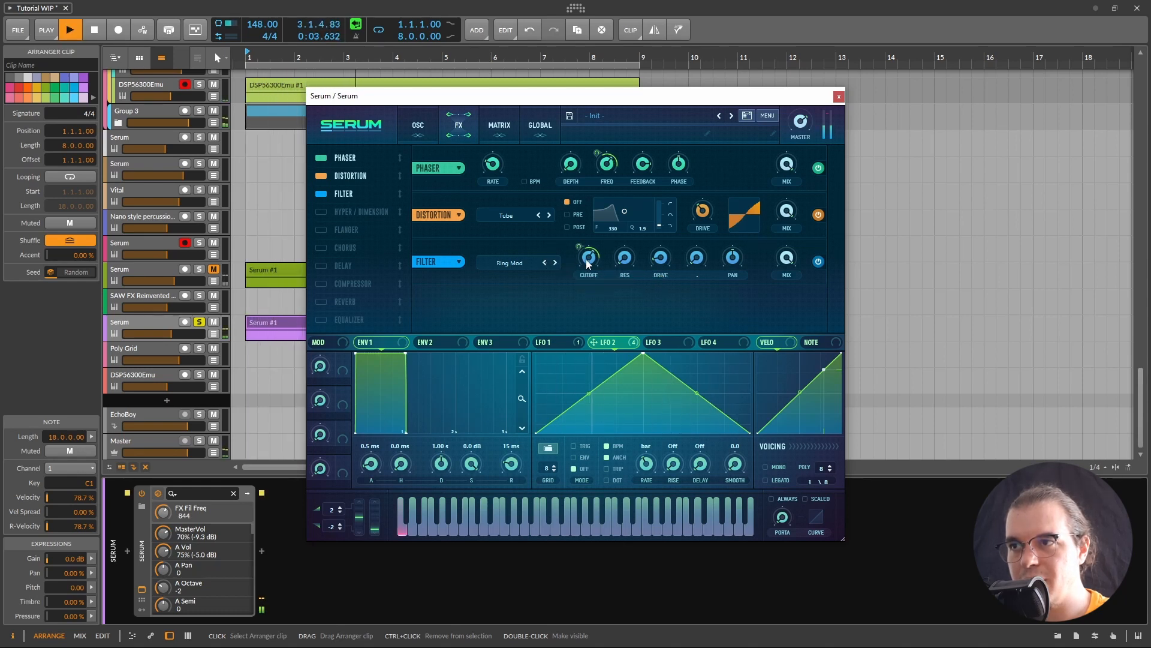
left_click_drag(588, 264, 588, 260)
mouse_move(582, 246)
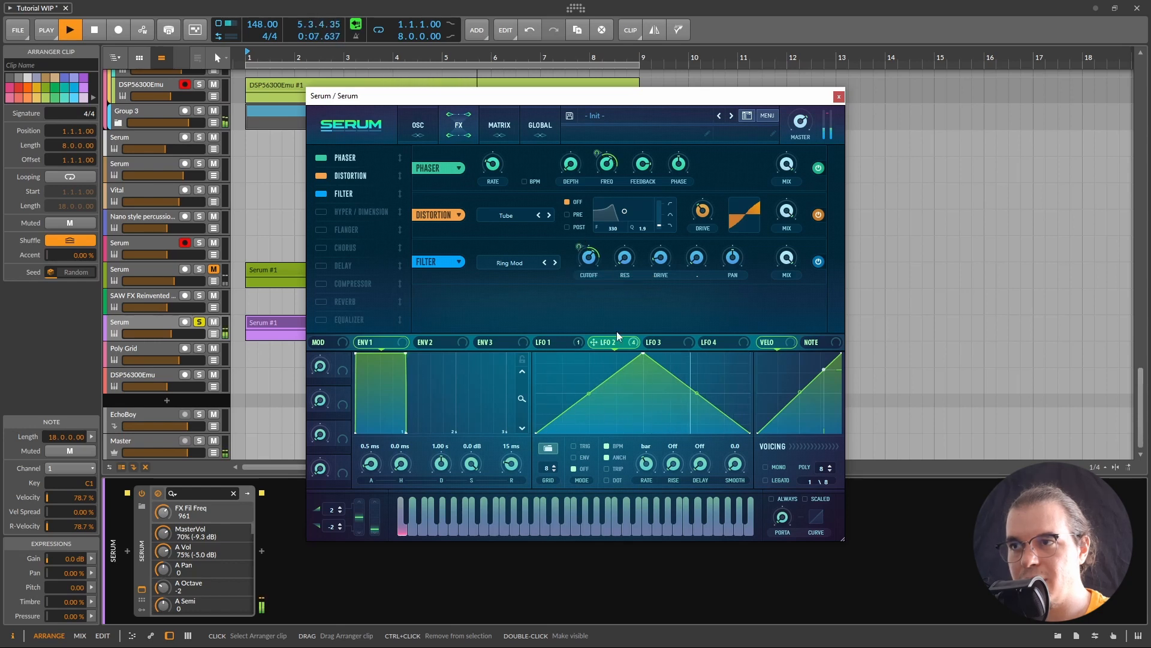
key("space")
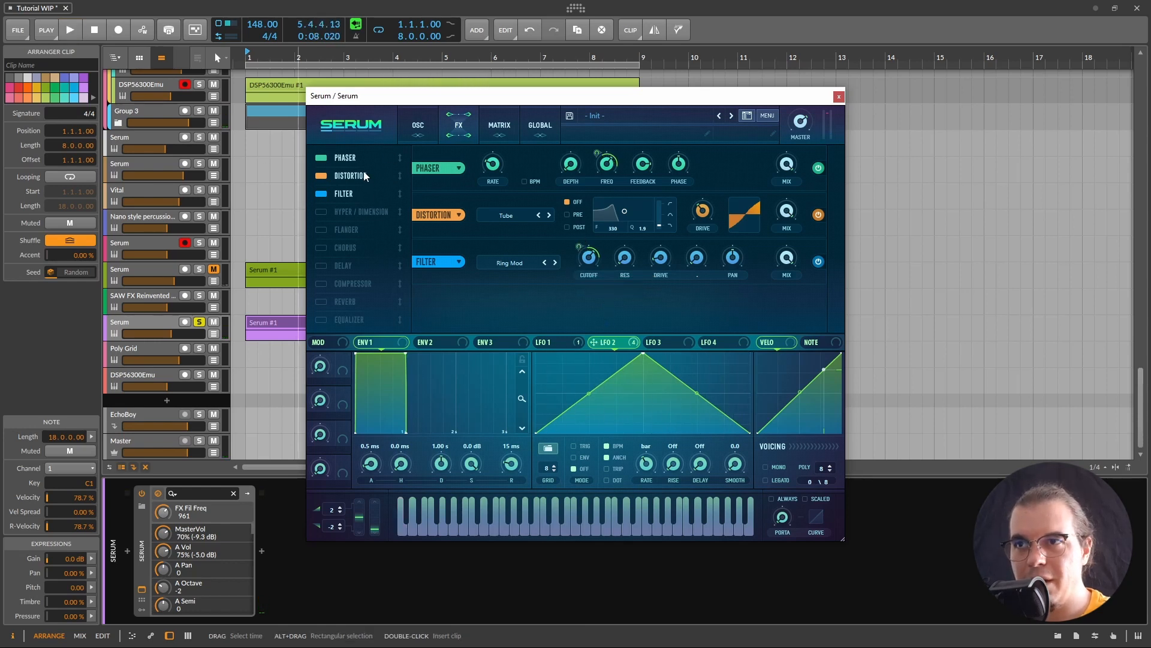
Step: Move the distortion after the Ring Mod filter and set its mix to 50%
left_click_drag(365, 175, 367, 194)
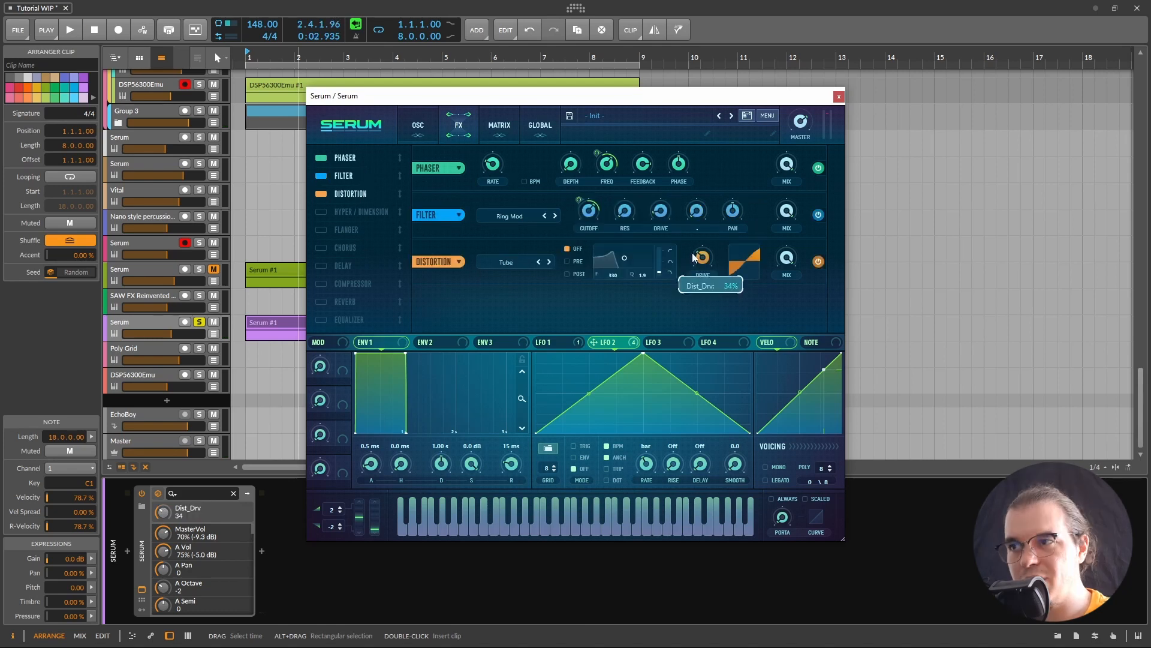
left_click_drag(782, 259, 717, 260)
key("space")
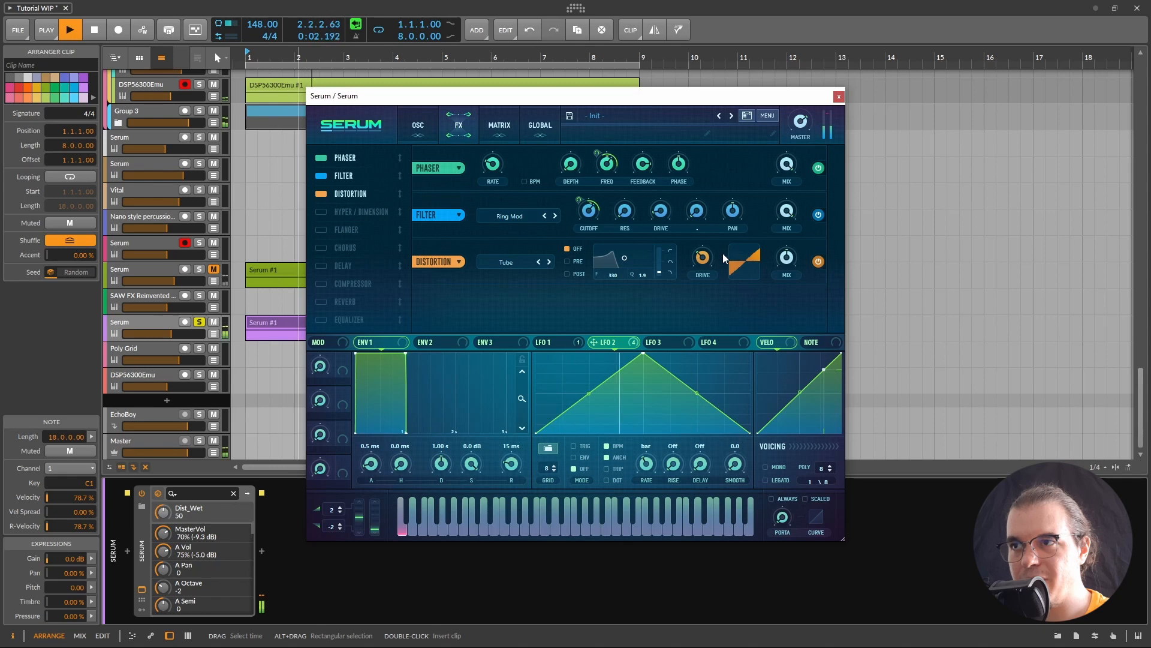
key("space")
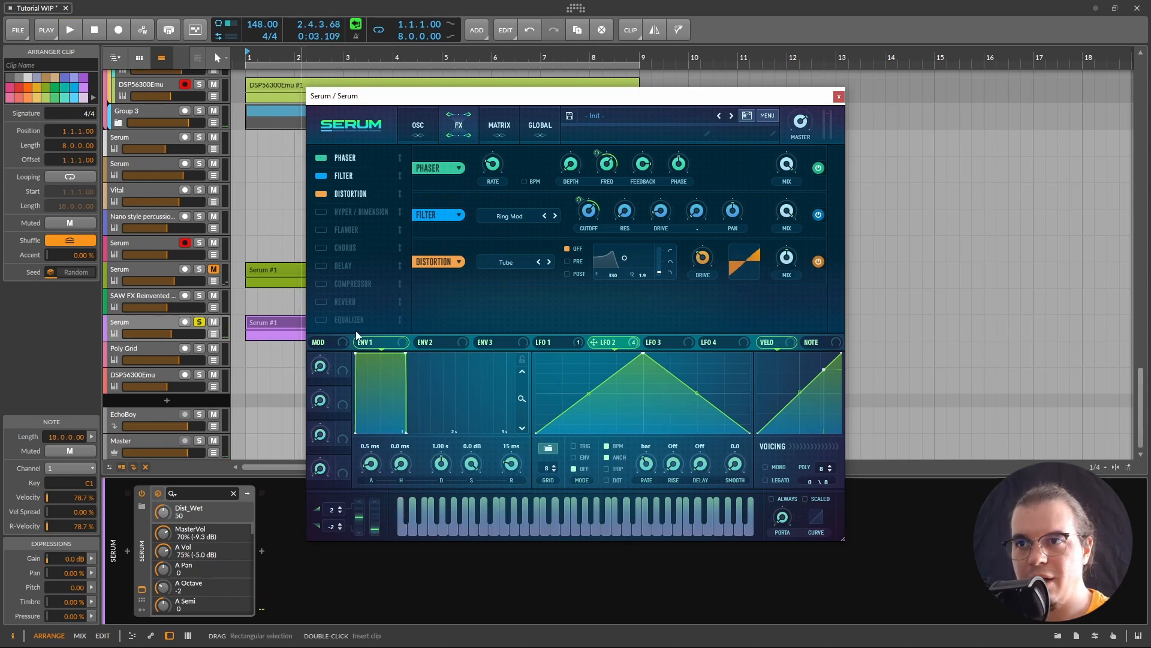
Step: Add a linked dotted-1/8 ping-pong delay with Q 3.7; set Env 1 attack 260 ms, sustain -inf
left_click(366, 259)
left_click_drag(366, 259, 384, 205)
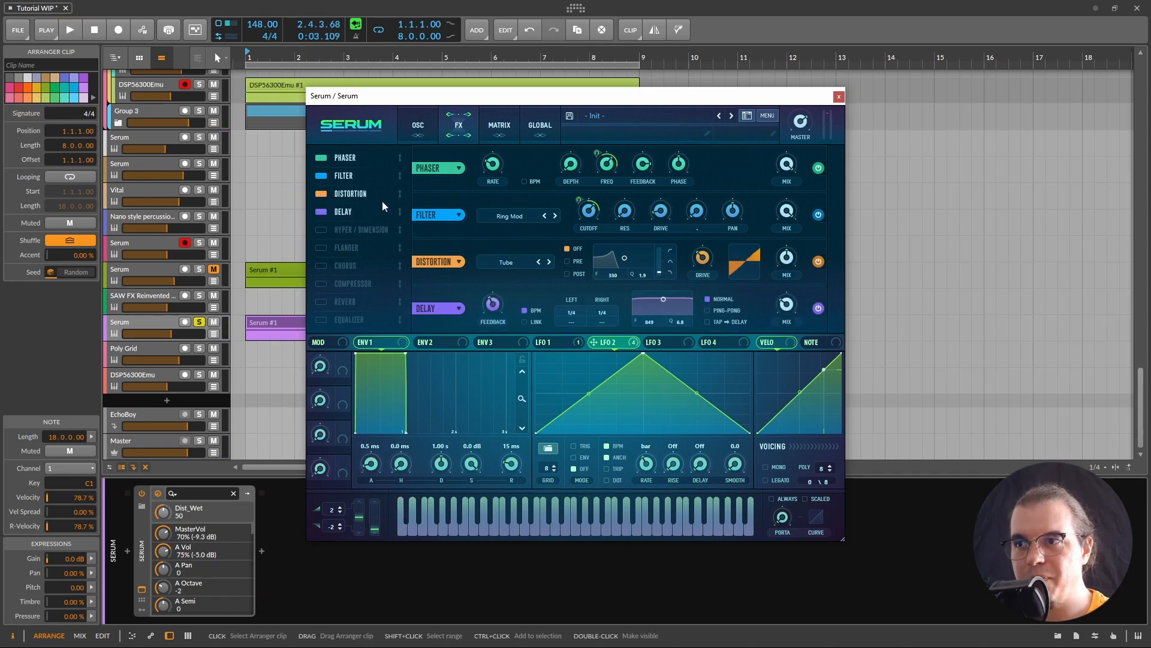
left_click(533, 323)
left_click_drag(572, 325, 576, 319)
left_click(708, 310)
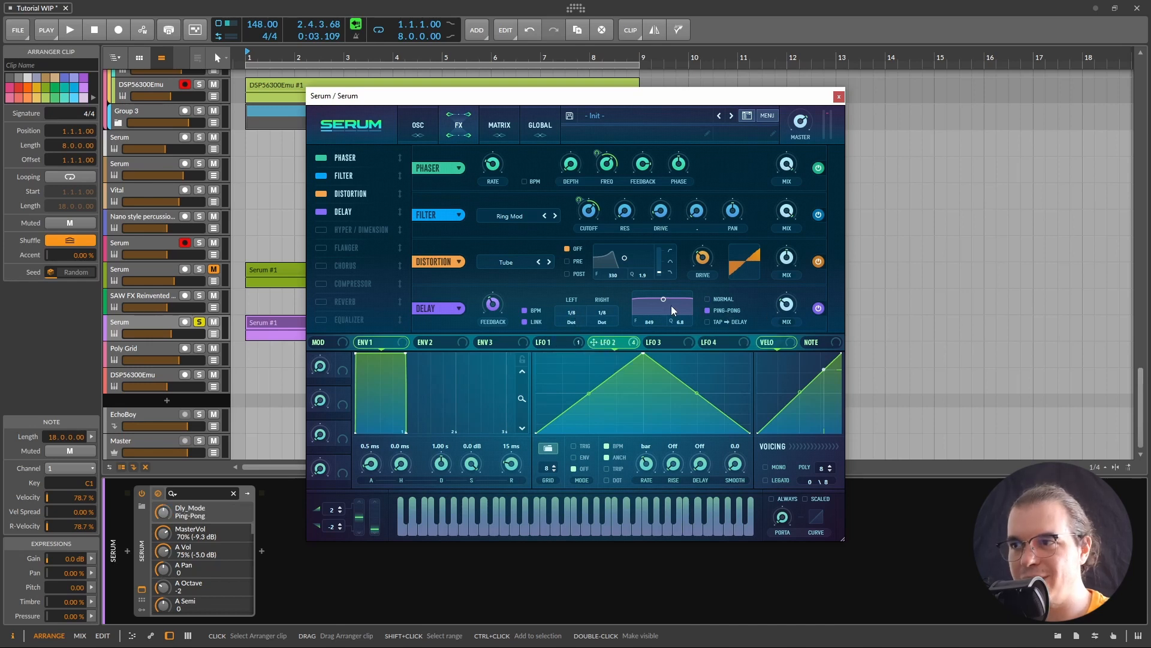
left_click_drag(663, 299, 664, 309)
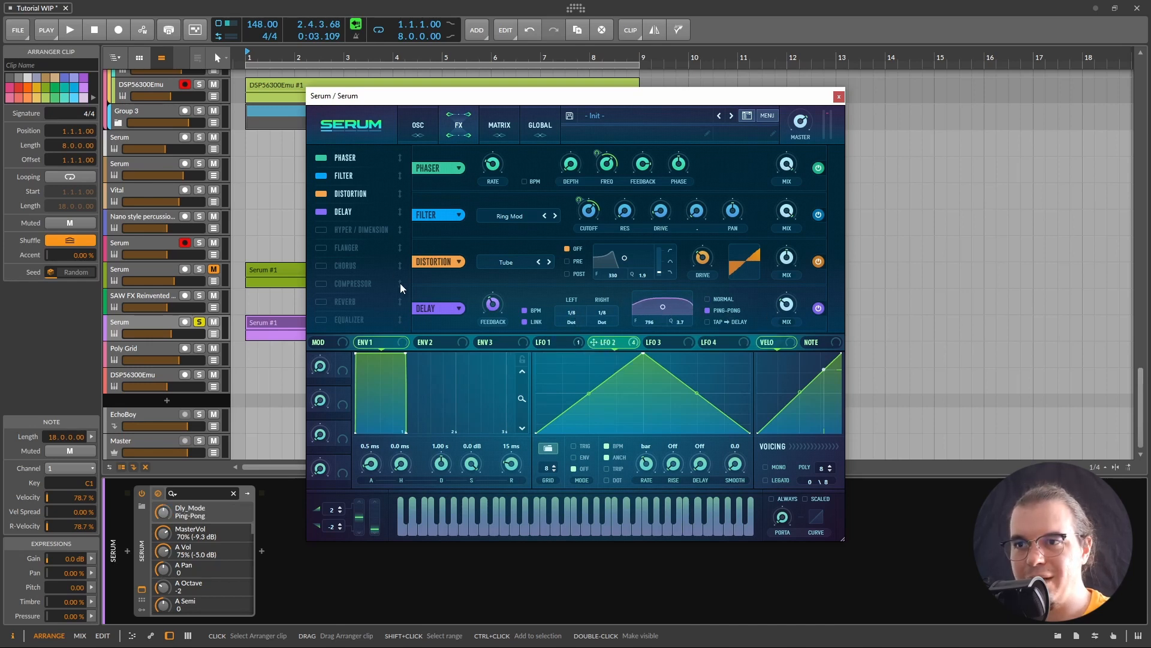
left_click_drag(373, 465, 400, 459)
left_click_drag(476, 459, 452, 453)
Step: Give Env 1 a 1.58 s decay and a straighter attack curve at 326 ms
left_click_drag(409, 413, 418, 409)
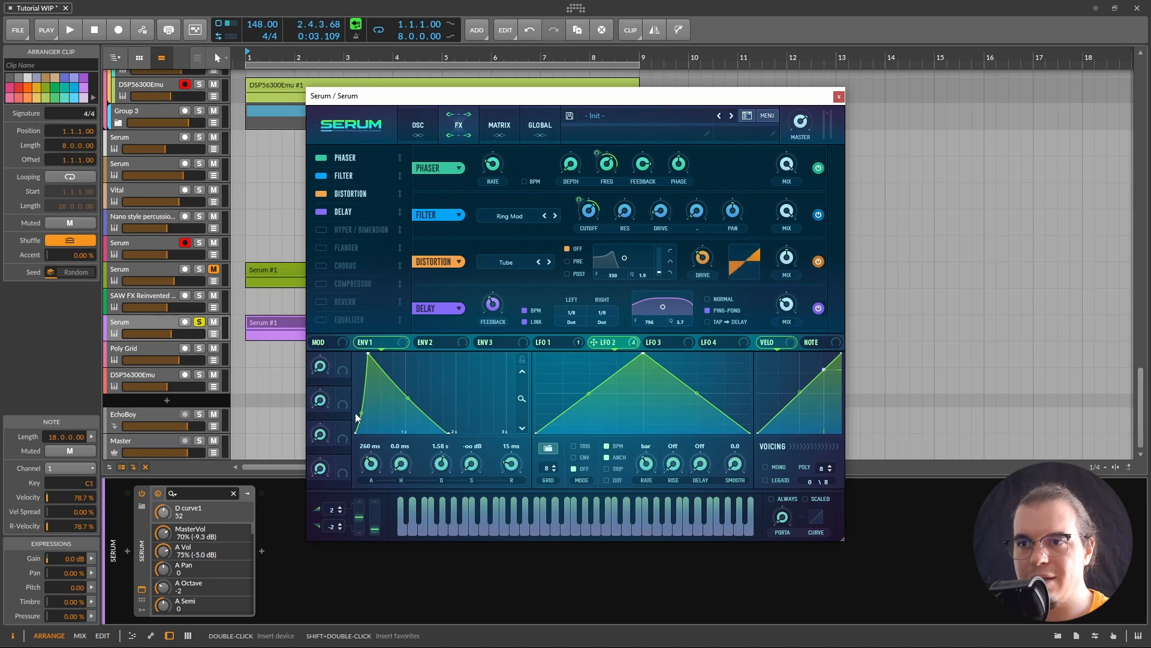
left_click_drag(361, 414, 361, 397)
key("space")
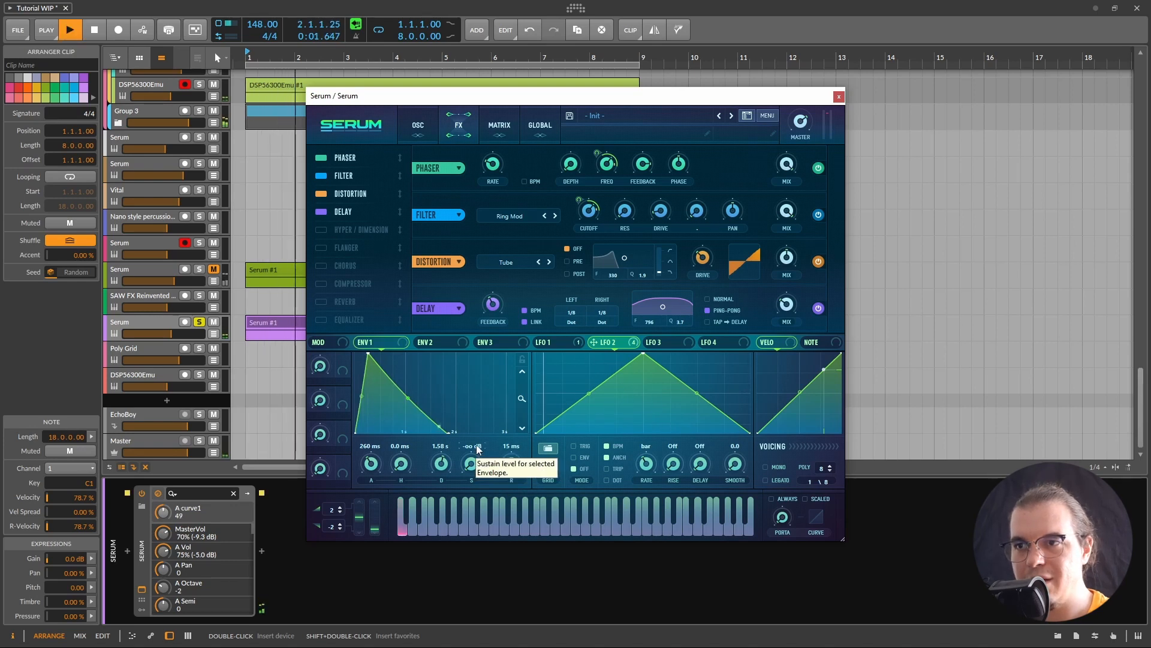
key("space")
key("space")
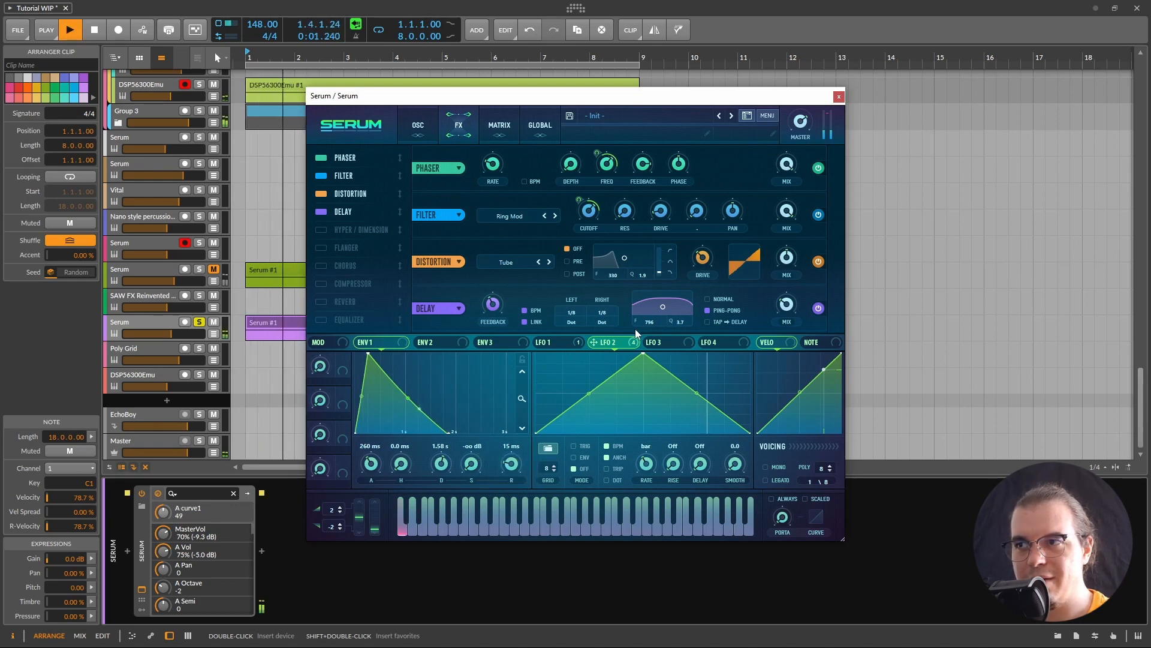
key("space")
Step: Compare the Serum track unsoloed and soloed, then select the Poly Grid track
left_click(200, 322)
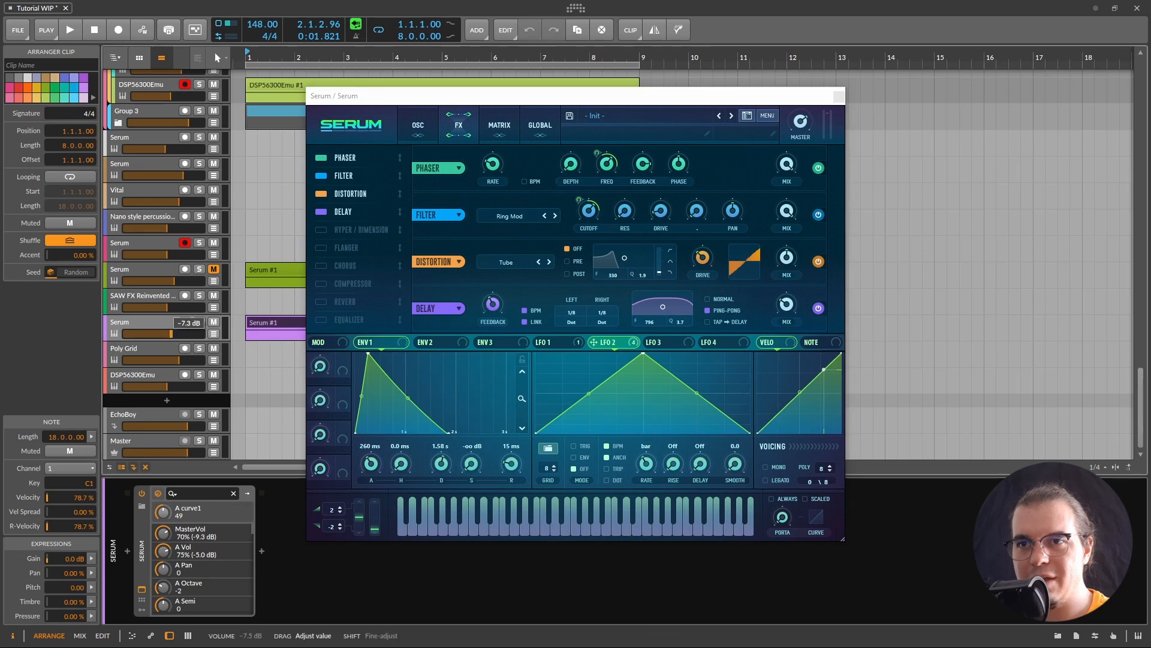
key("space")
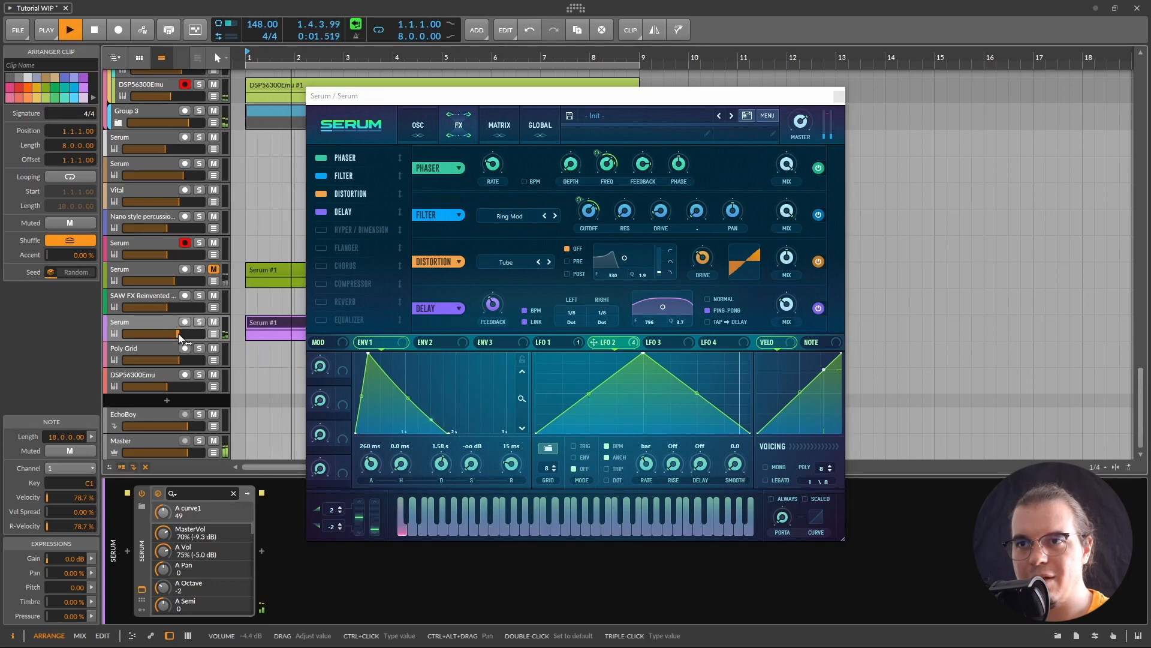
key("space")
key("space")
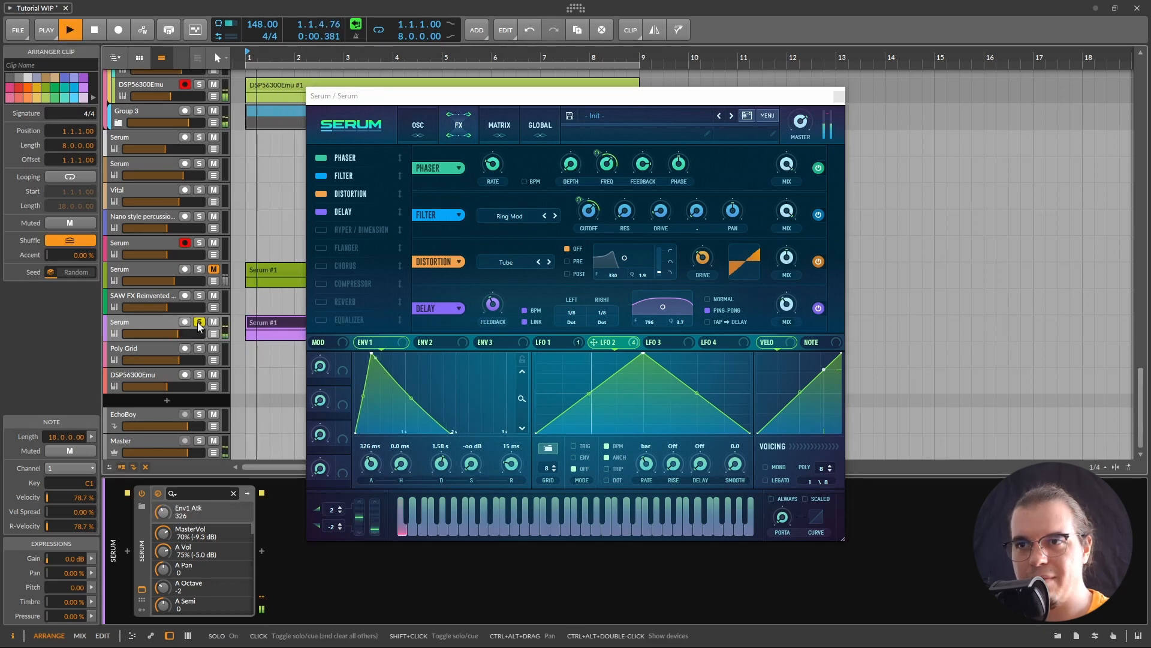
left_click(199, 321)
key("space")
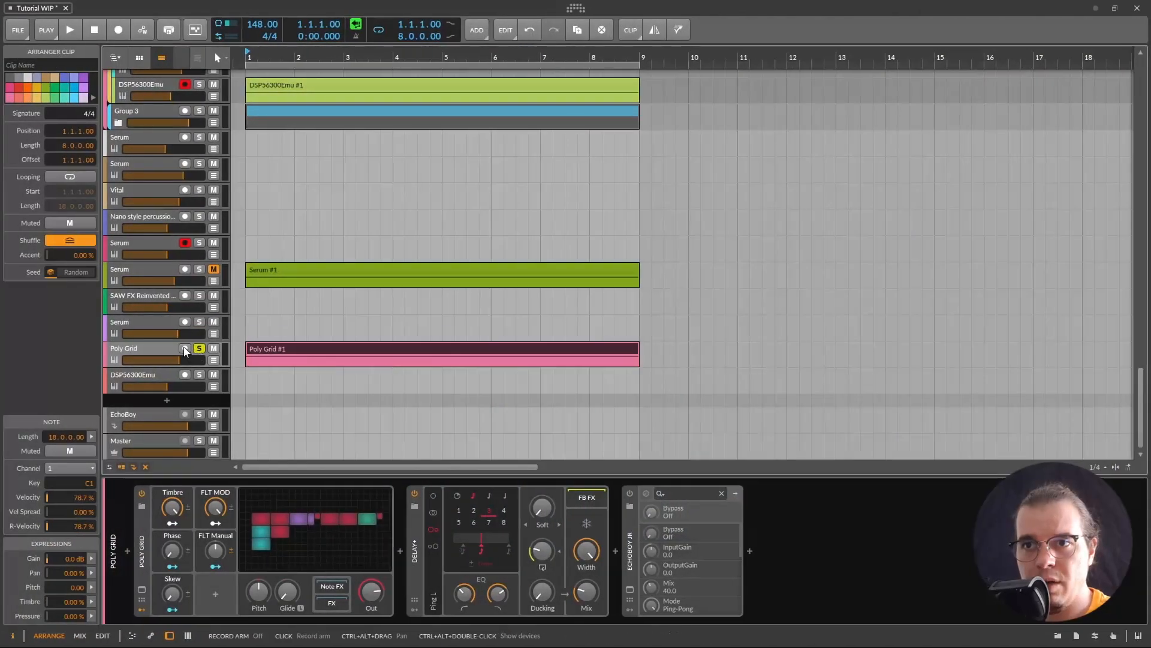
left_click(184, 349)
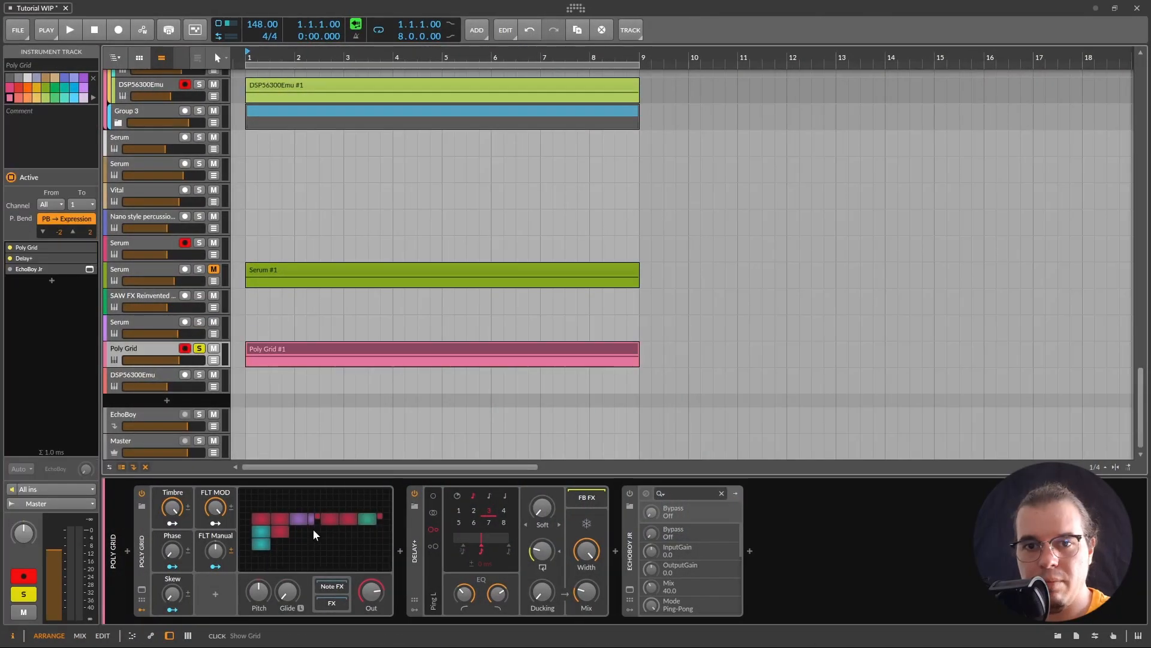
left_click(313, 529)
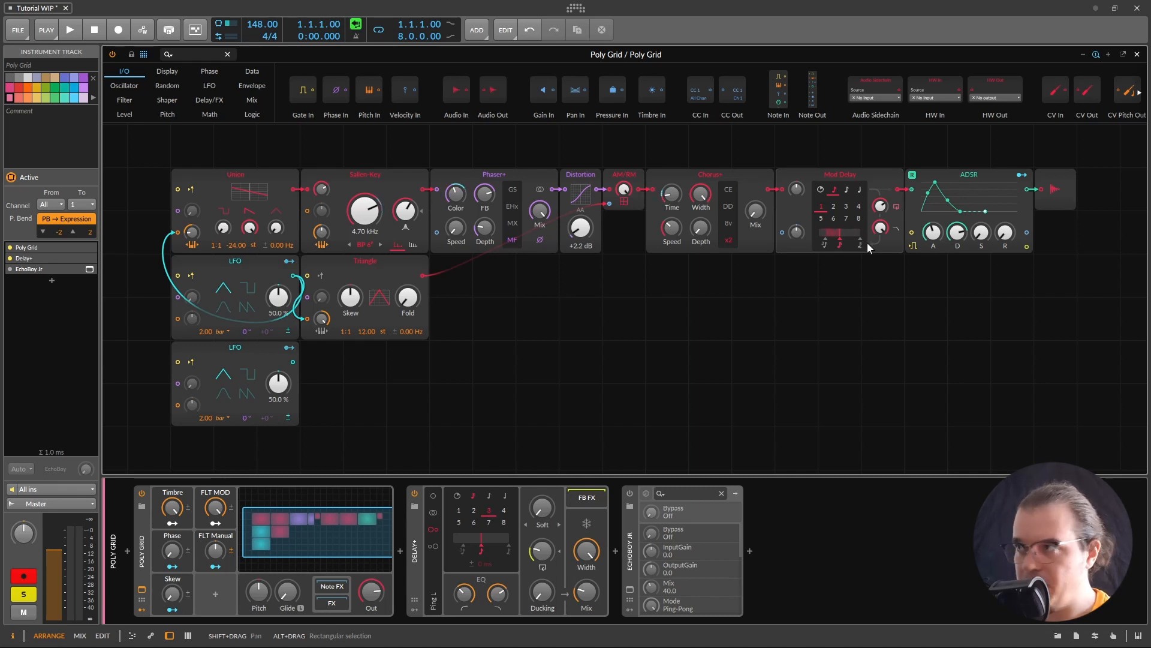
key("space")
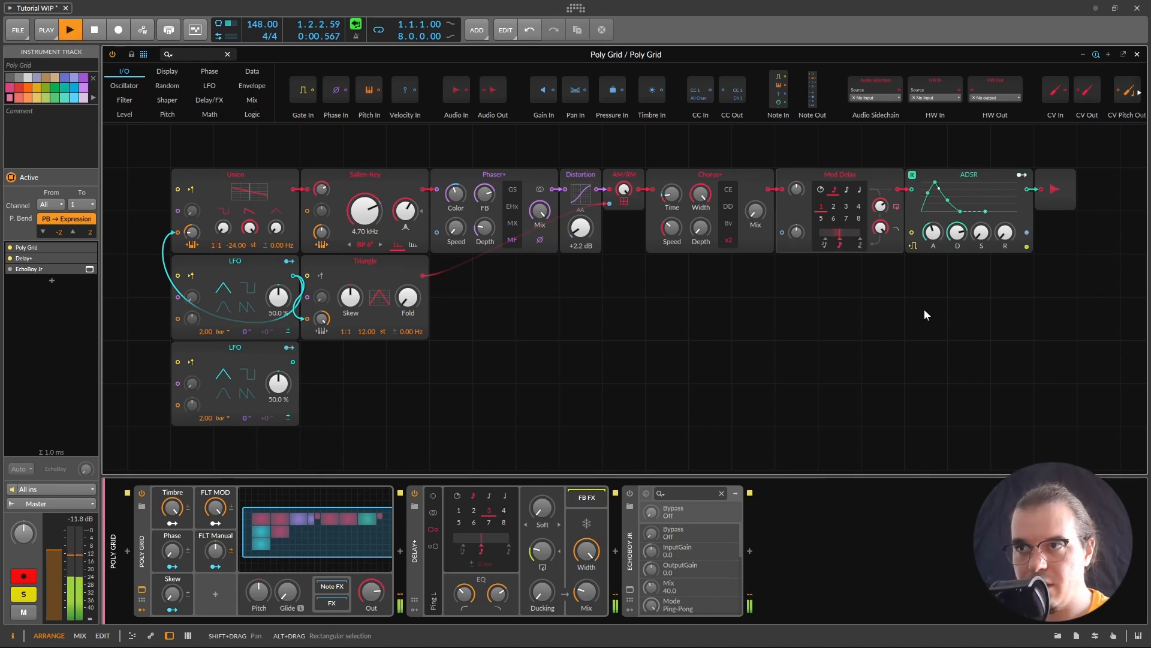
key("space")
key("space")
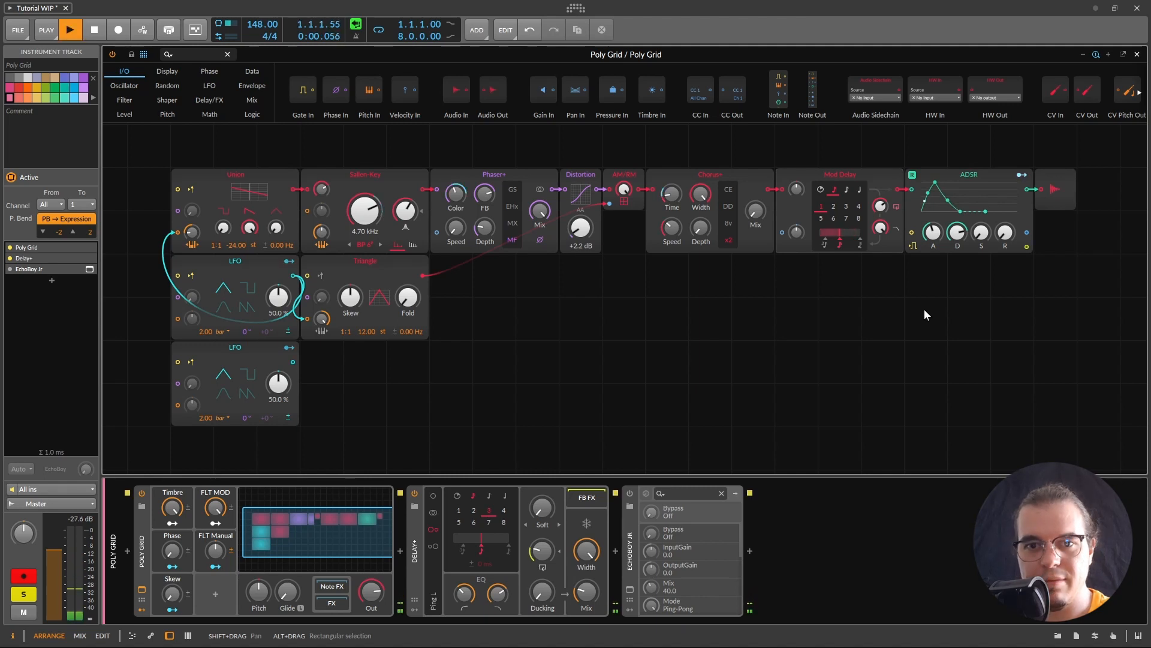
key("space")
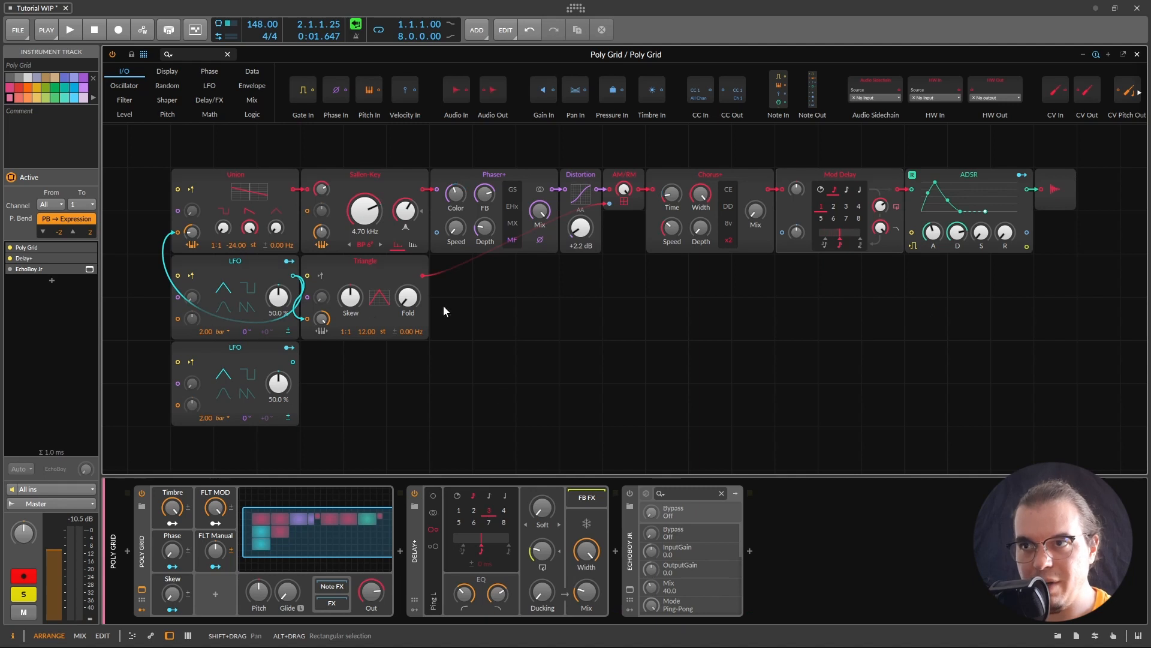
Step: Bypass Phaser+ and the following effect modules, then inspect the first LFO and Sallen-Key filter
right_click(345, 267)
key("Escape")
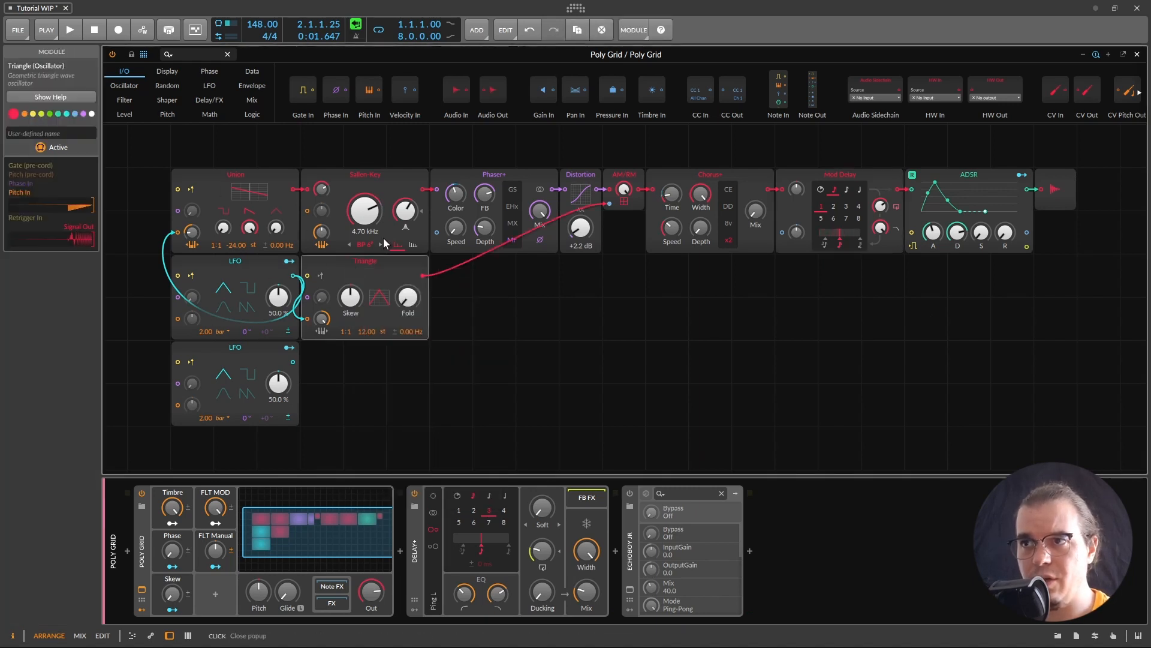
right_click(505, 186)
left_click(525, 200)
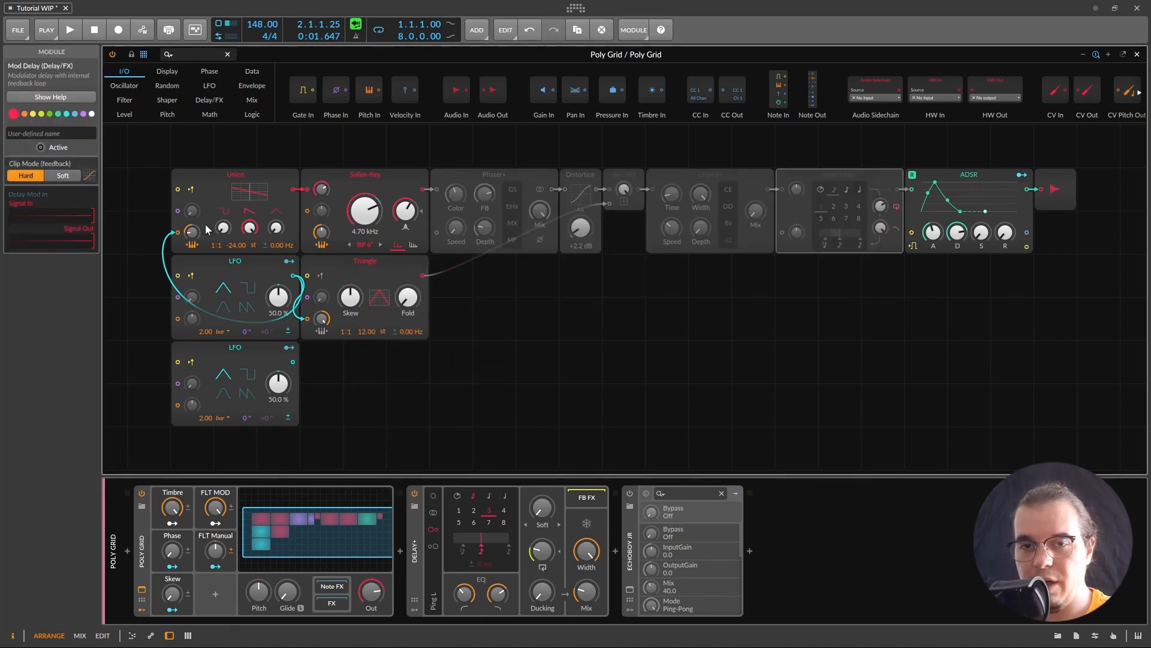
left_click(235, 261)
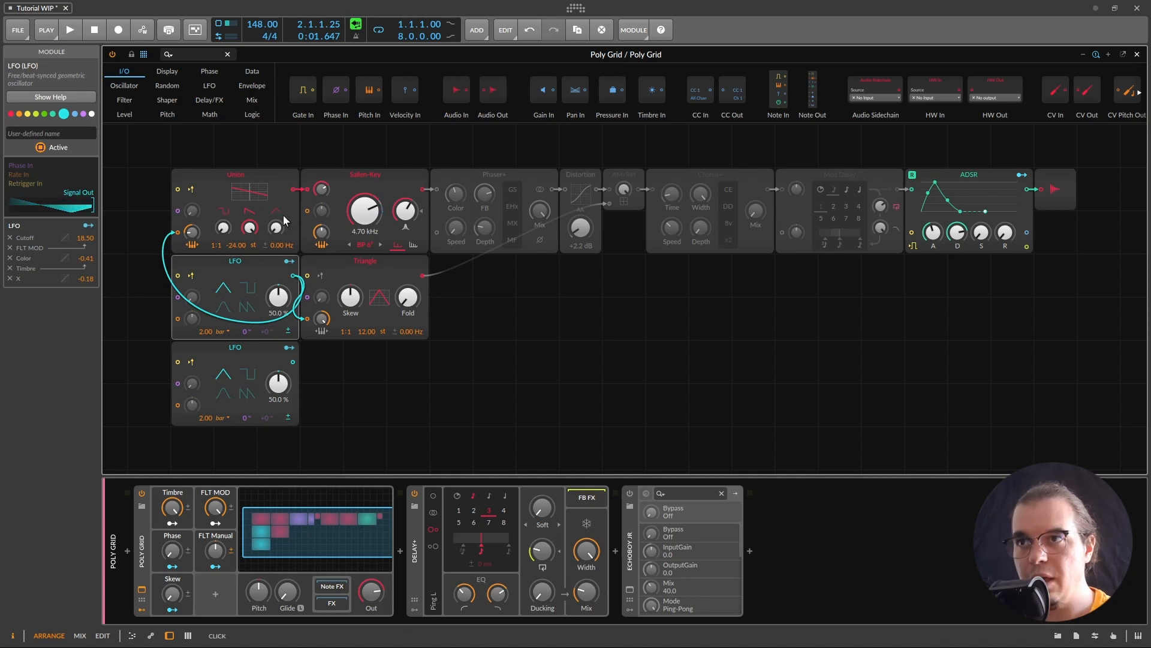
left_click(387, 186)
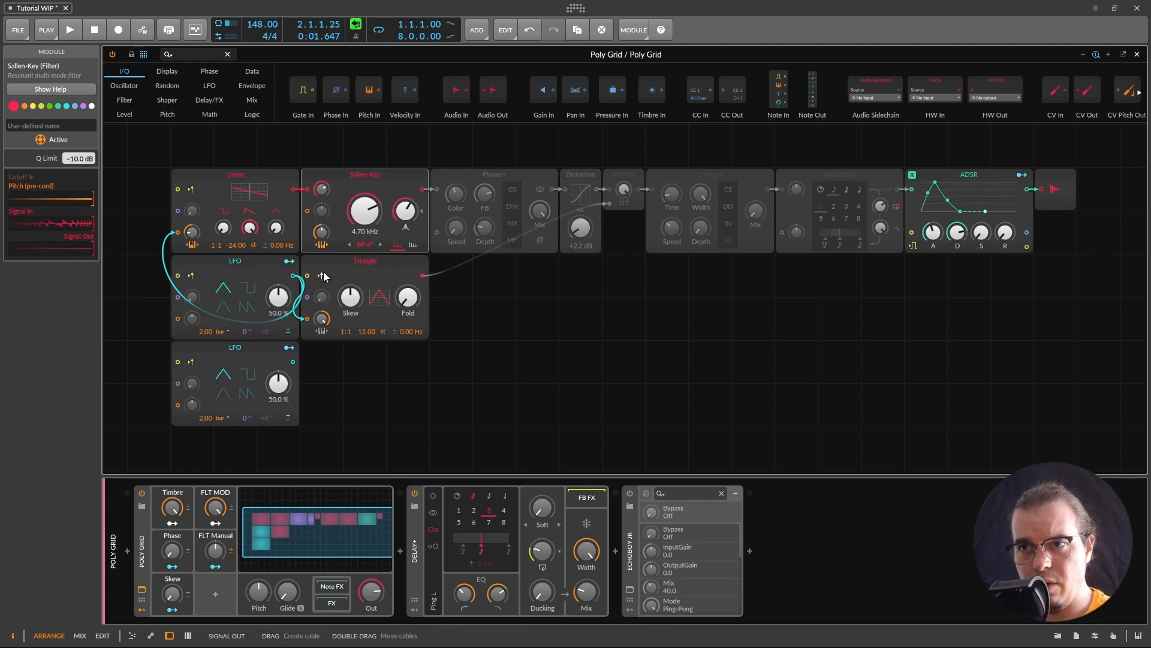
Step: Audition the dry patch, then make the Phaser+ module active again
left_click(187, 258)
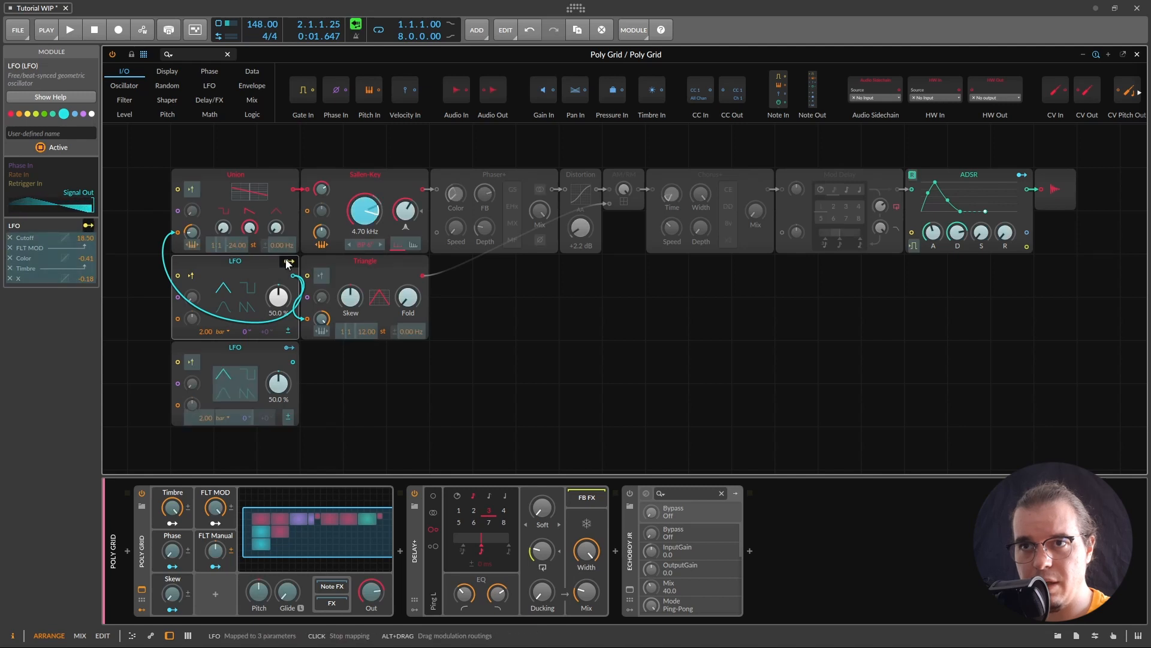
key("space")
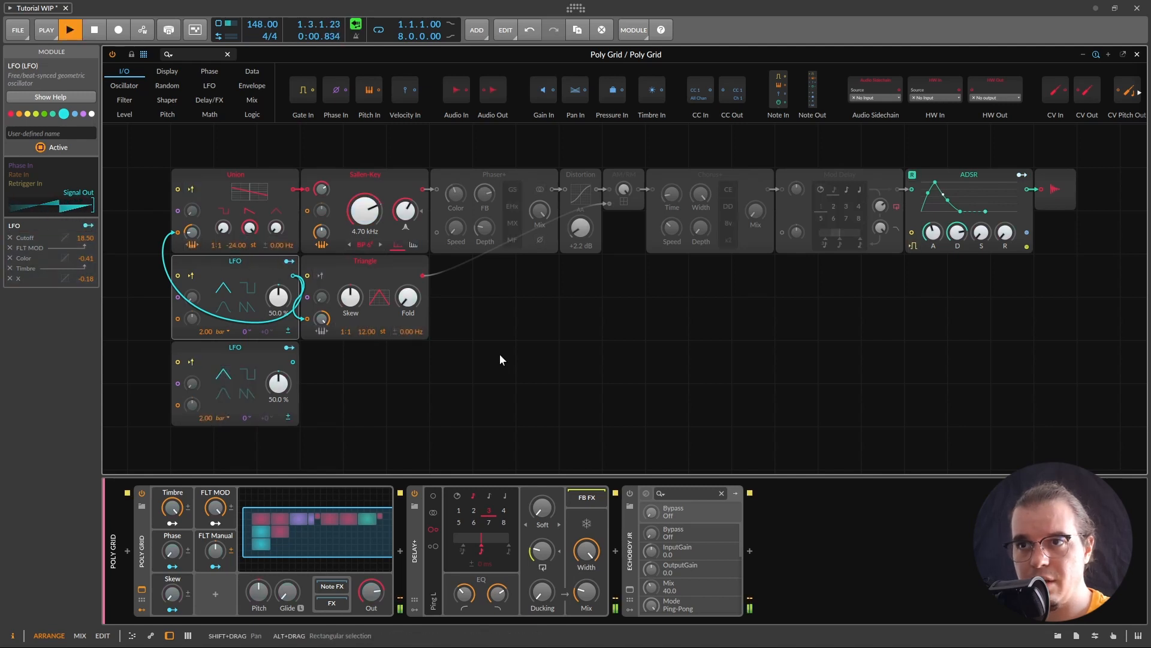
key("space")
key("space")
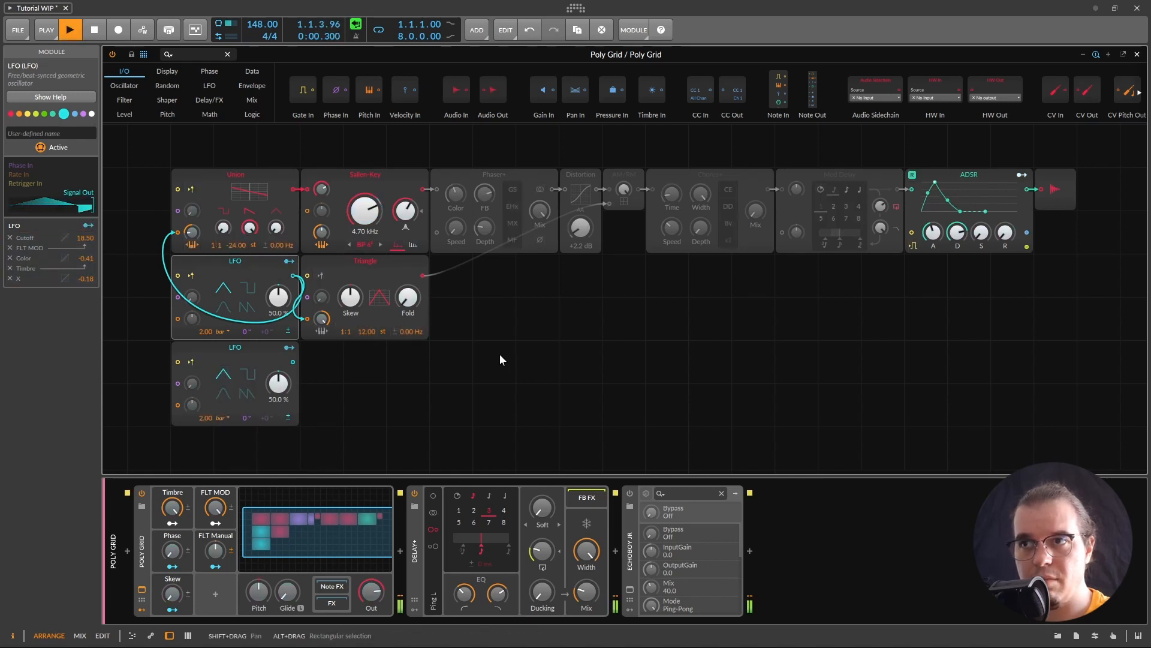
key("space")
right_click(499, 174)
left_click(509, 197)
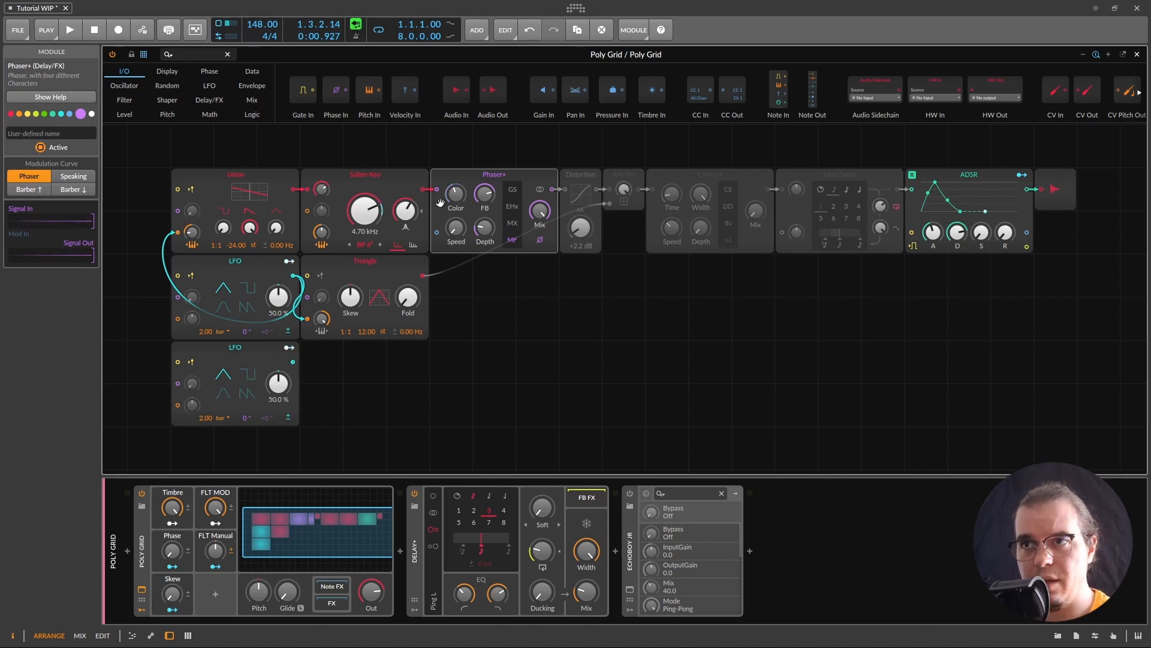
Step: Listen to the patch with the phaser, then reactivate the Distortion module
key("space")
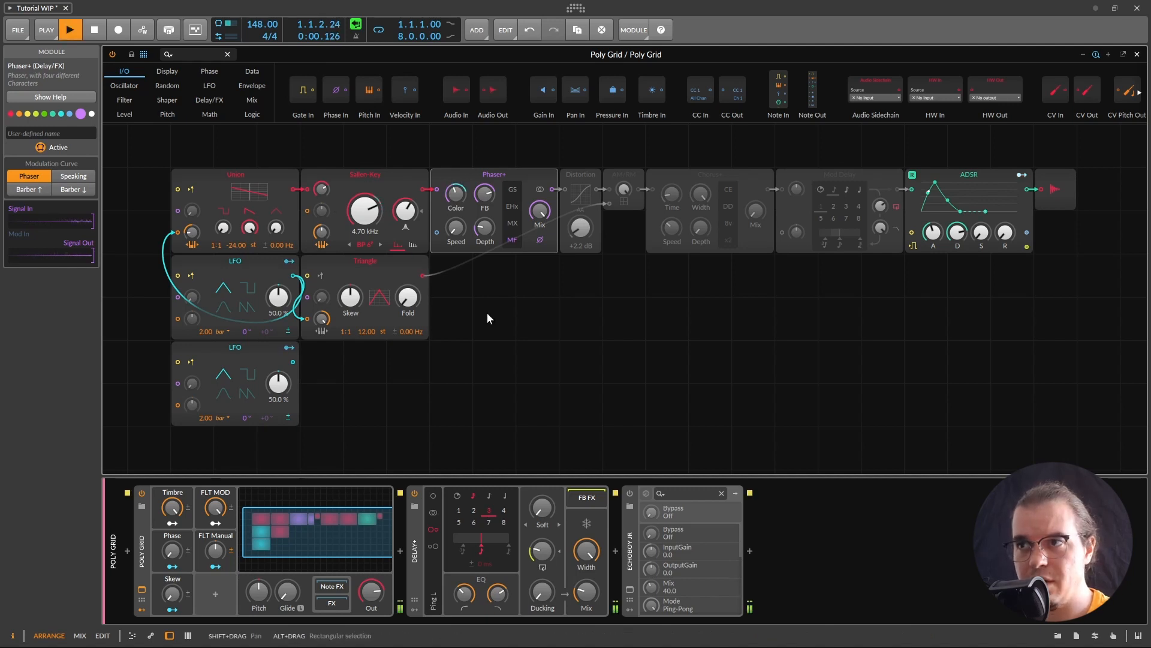
key("space")
key("space")
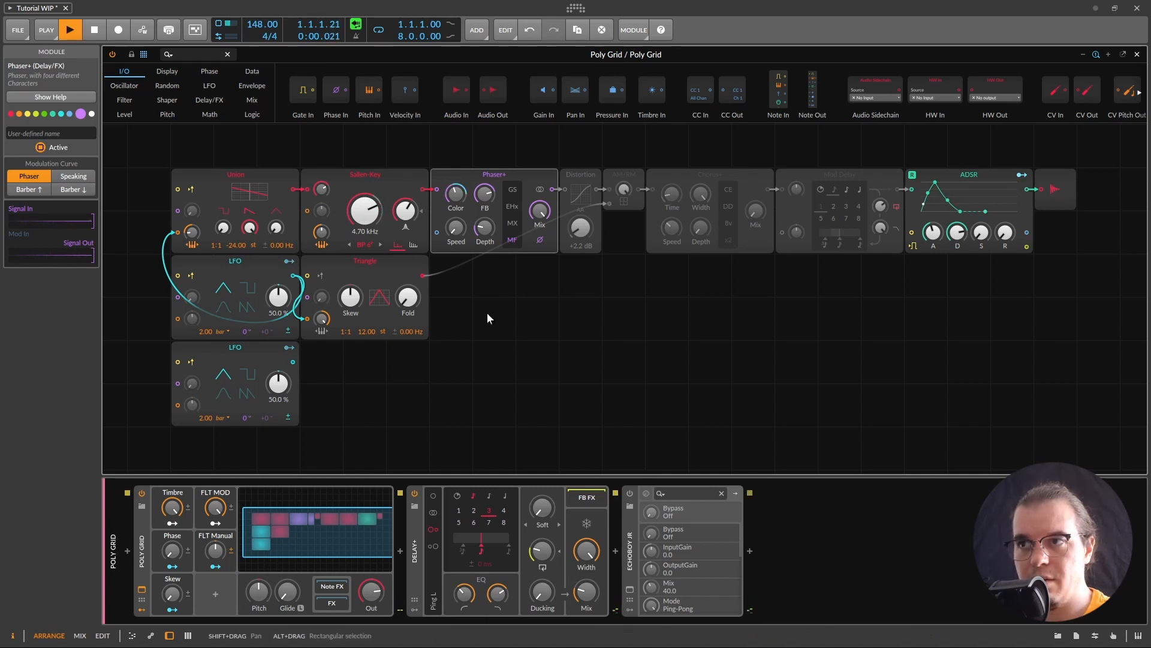
key("space")
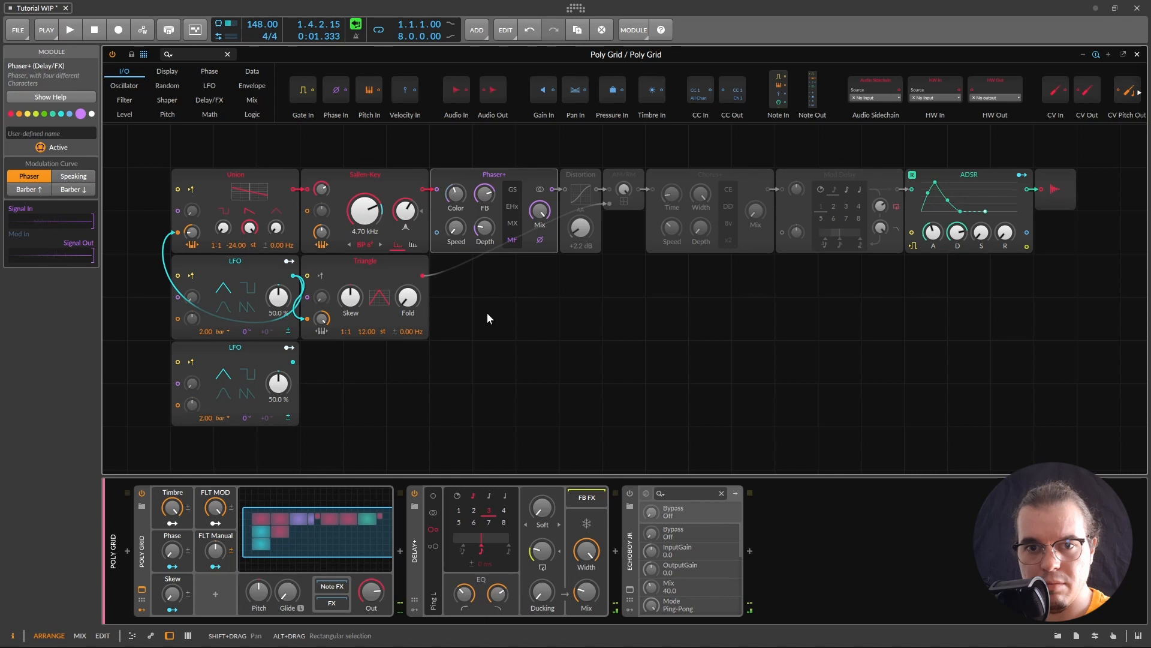
right_click(577, 176)
left_click(596, 196)
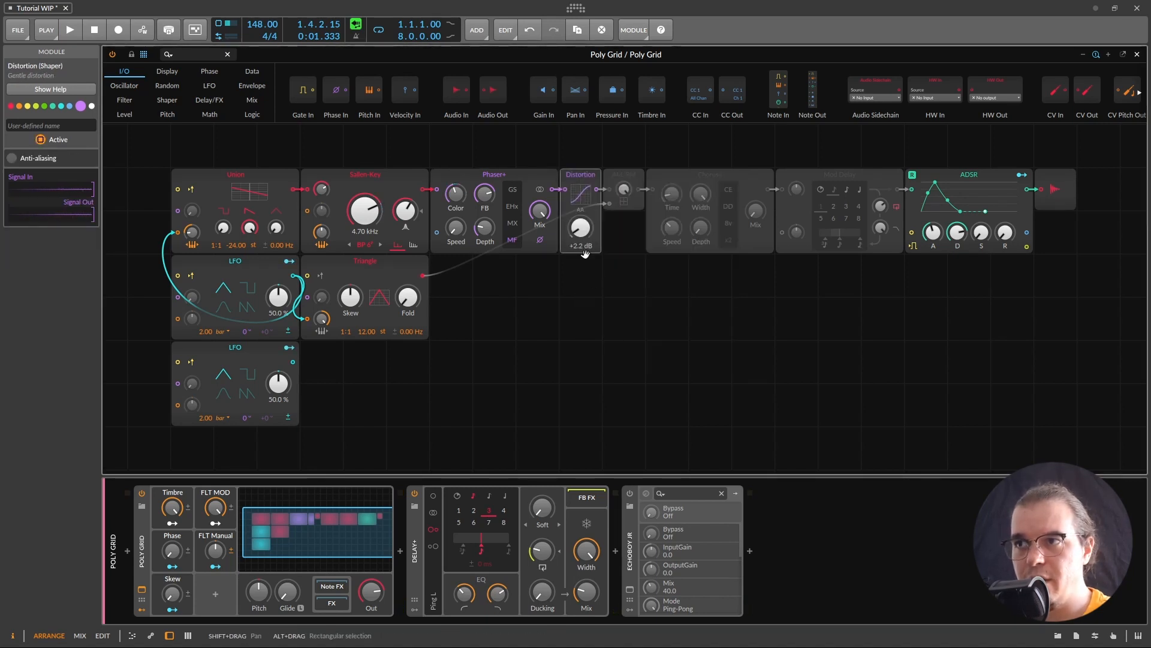
Step: Audition the distortion, then reactivate the AM/RM module
key("space")
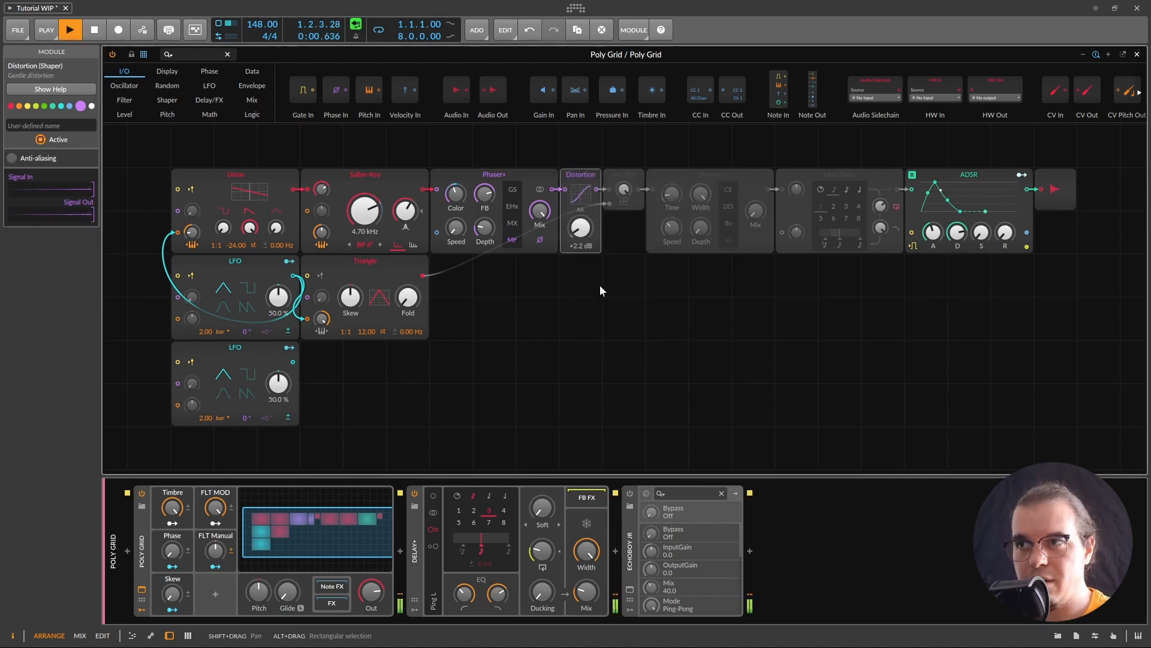
key("space")
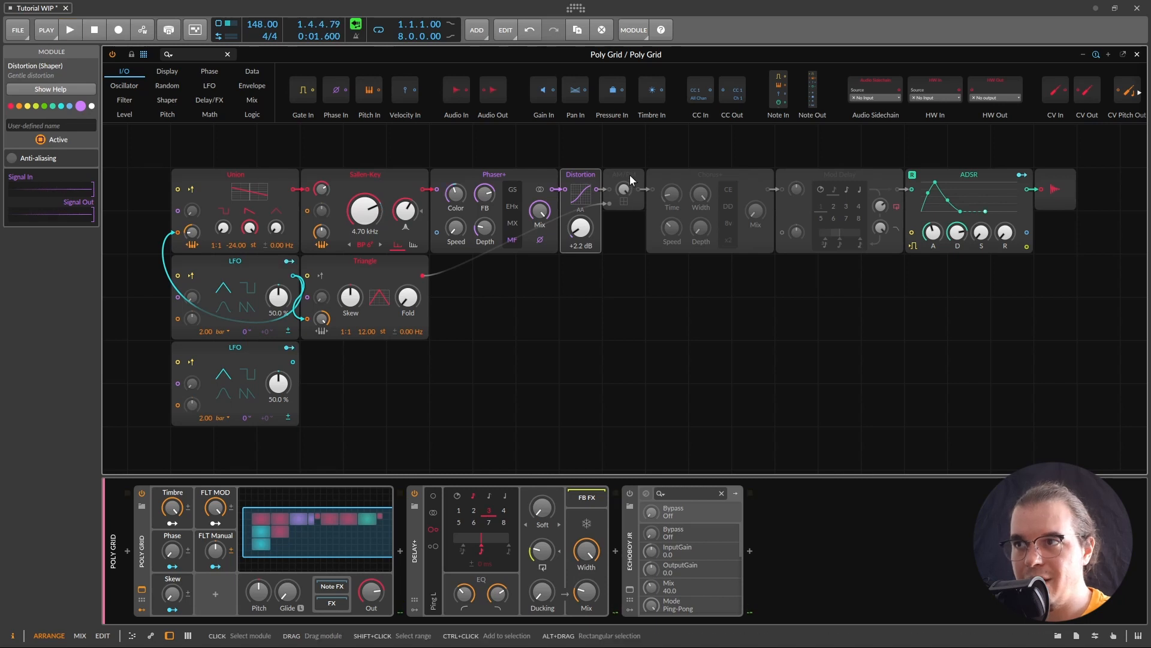
right_click(630, 175)
left_click(647, 195)
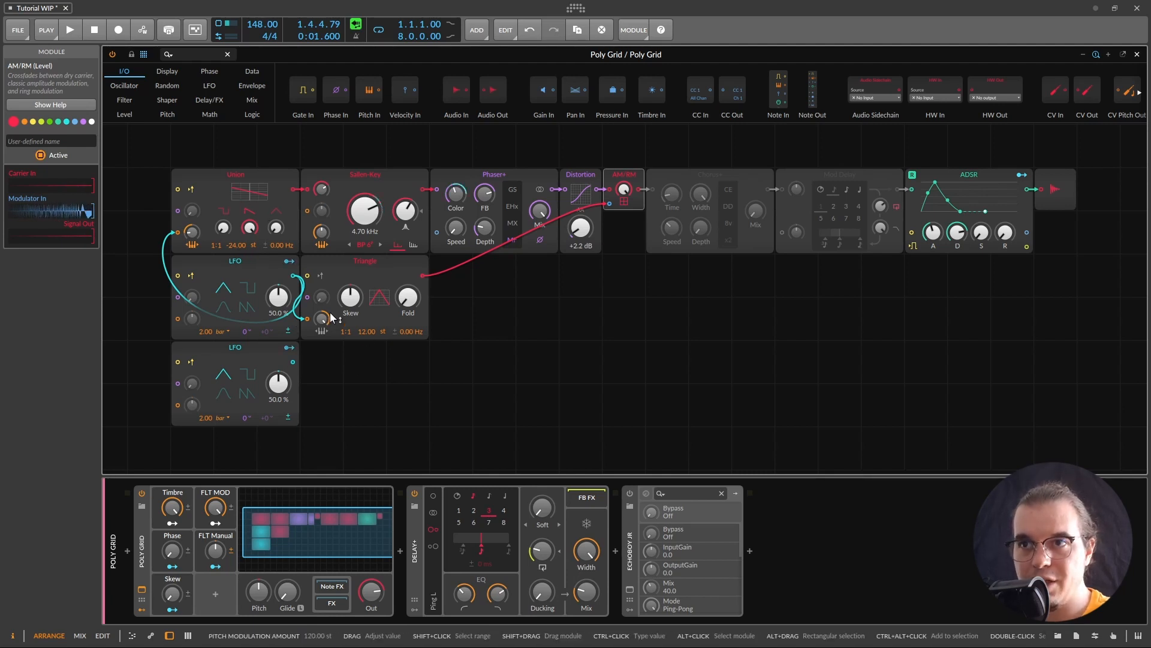
Step: Check the first LFO and the Triangle oscillator's pitch modulation amount while auditioning the patch
left_click(265, 269)
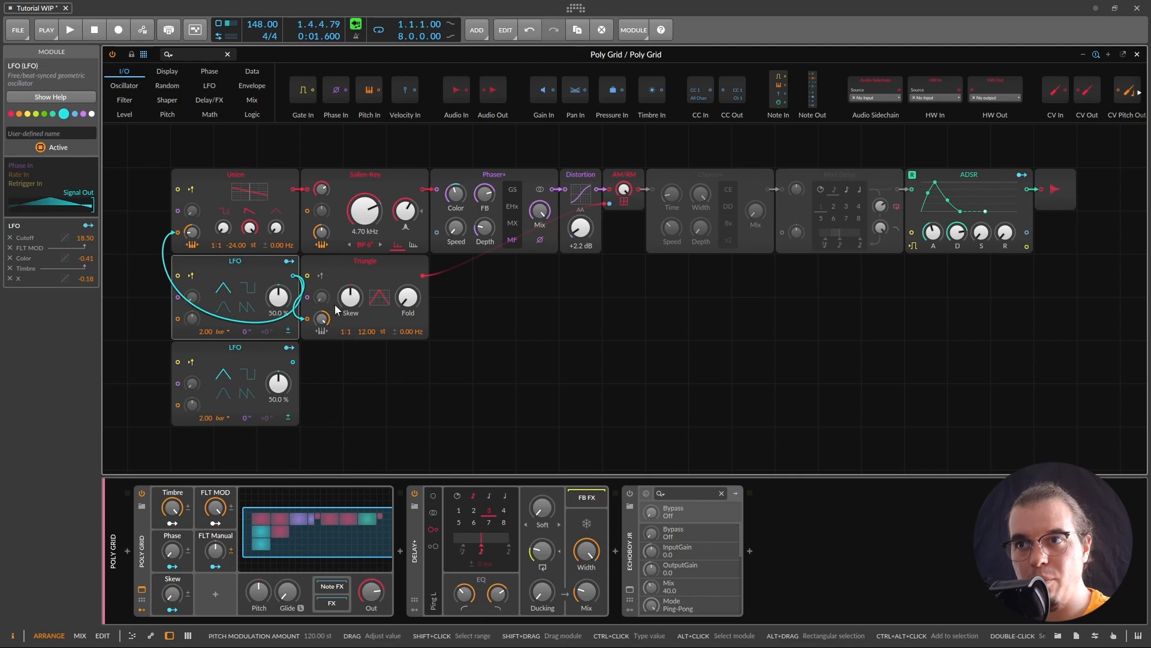
left_click(324, 318)
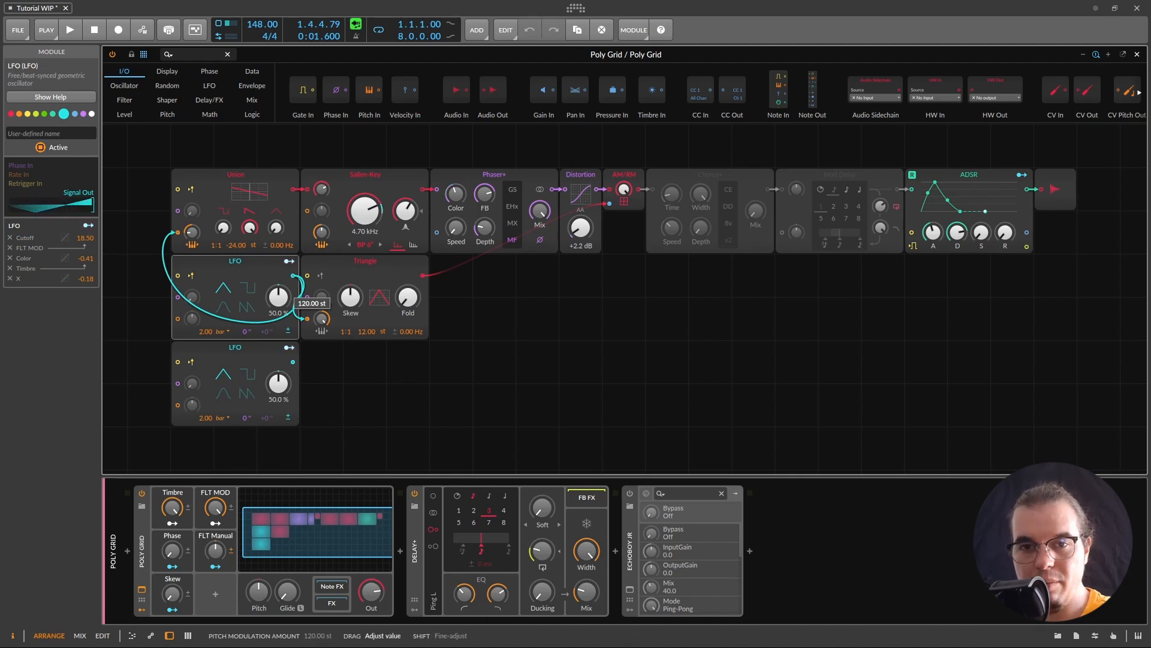
left_click(324, 319)
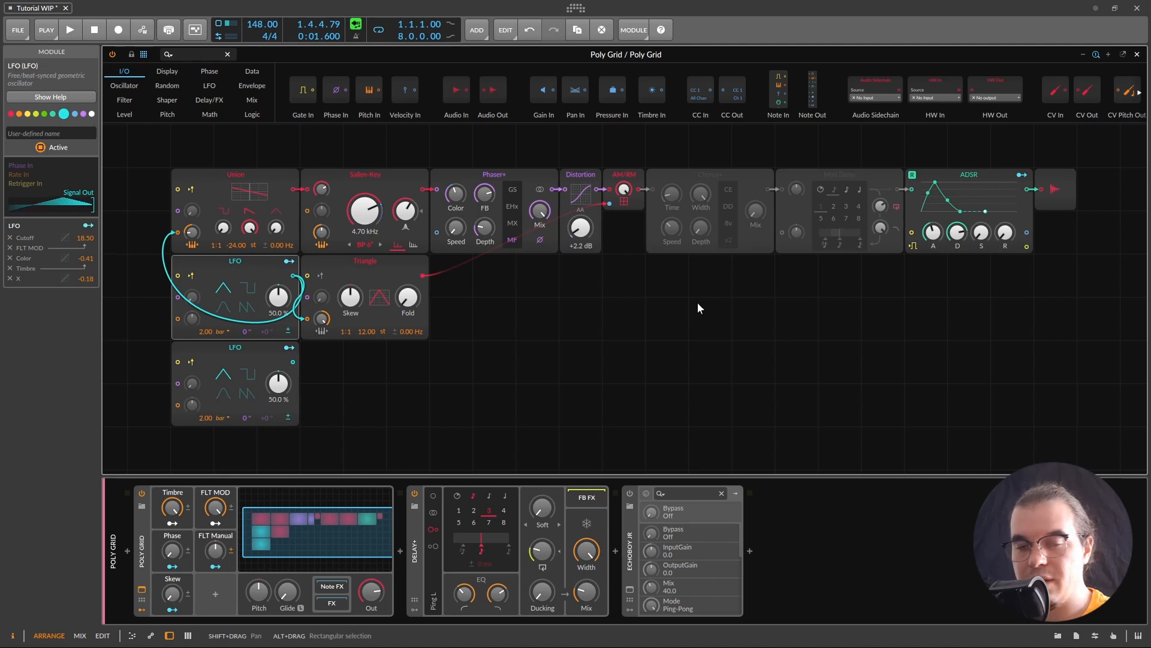
key("space")
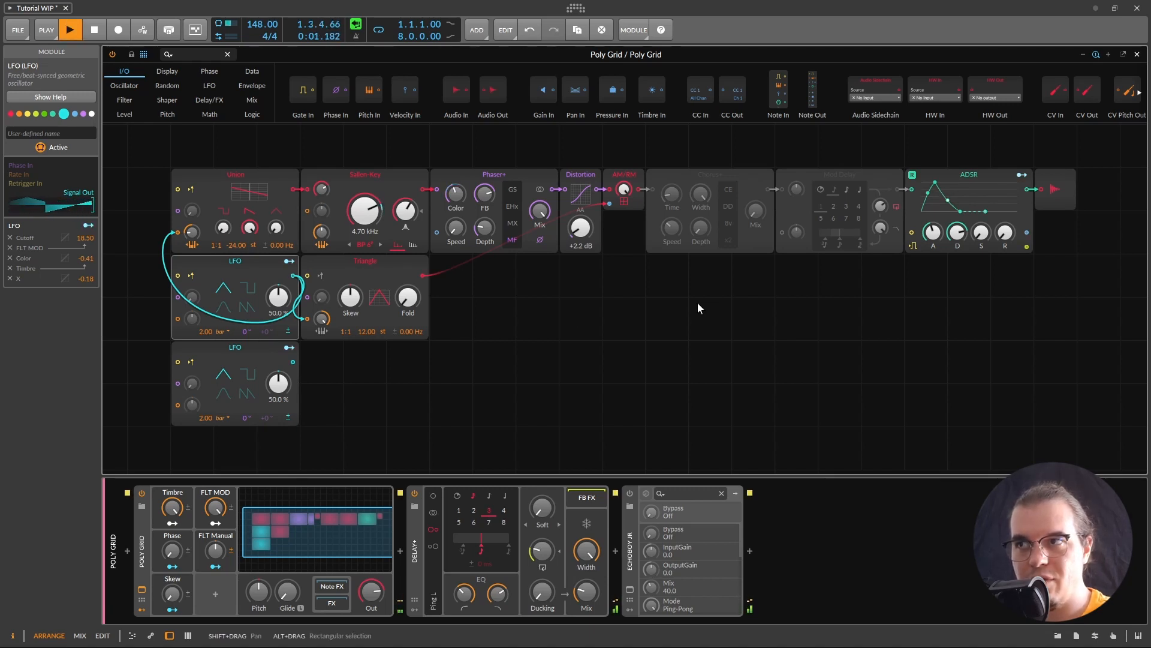
key("space")
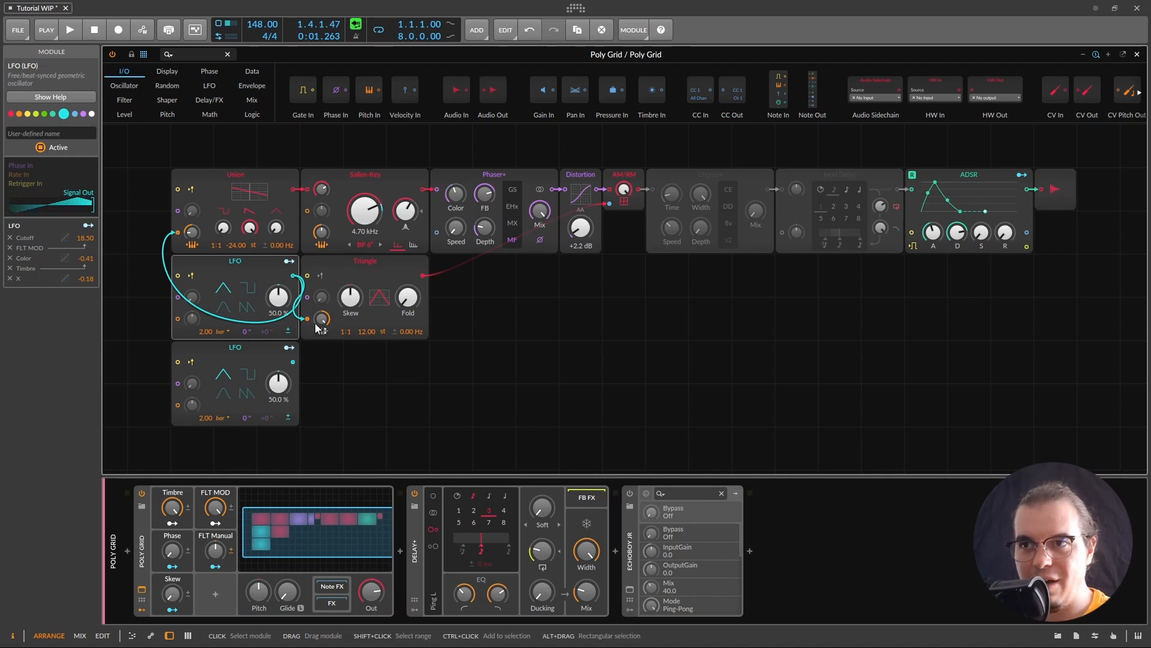
Step: Increase the Triangle oscillator's pitch modulation amount after another listen
left_click(322, 320)
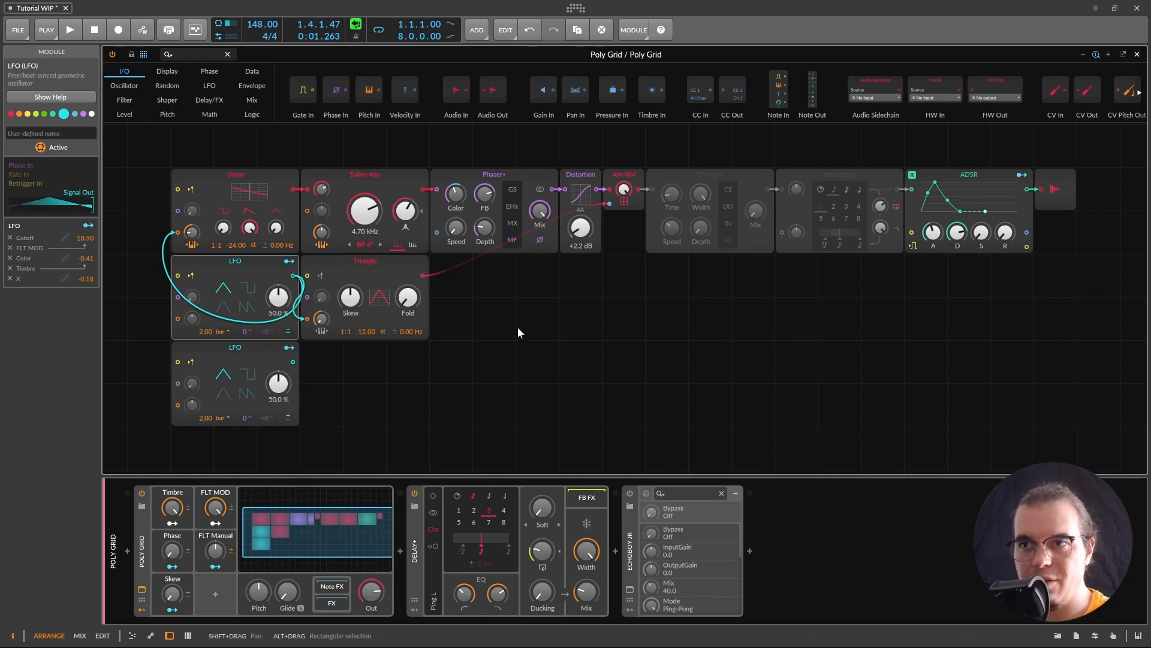
key("space")
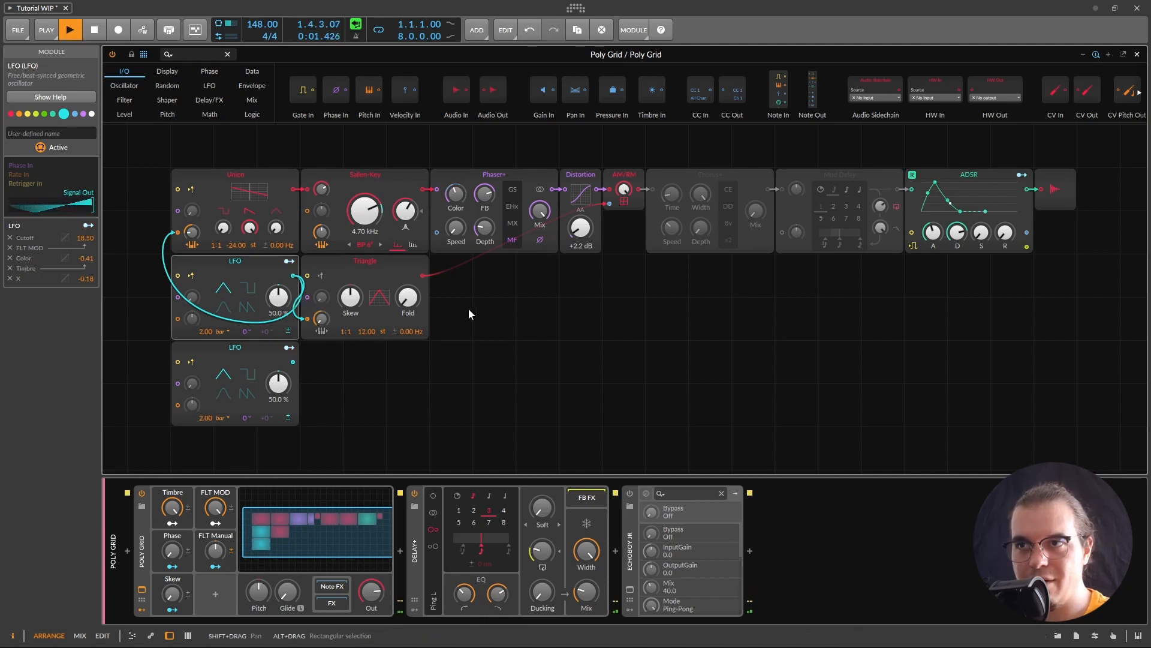
key("space")
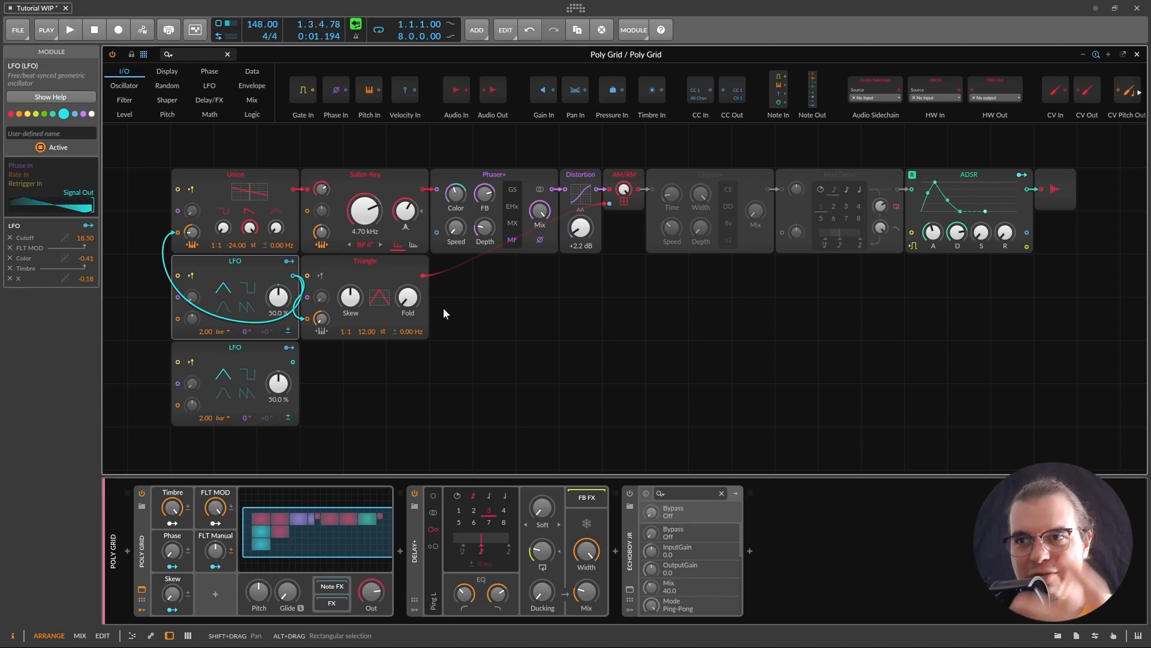
left_click_drag(322, 321, 322, 239)
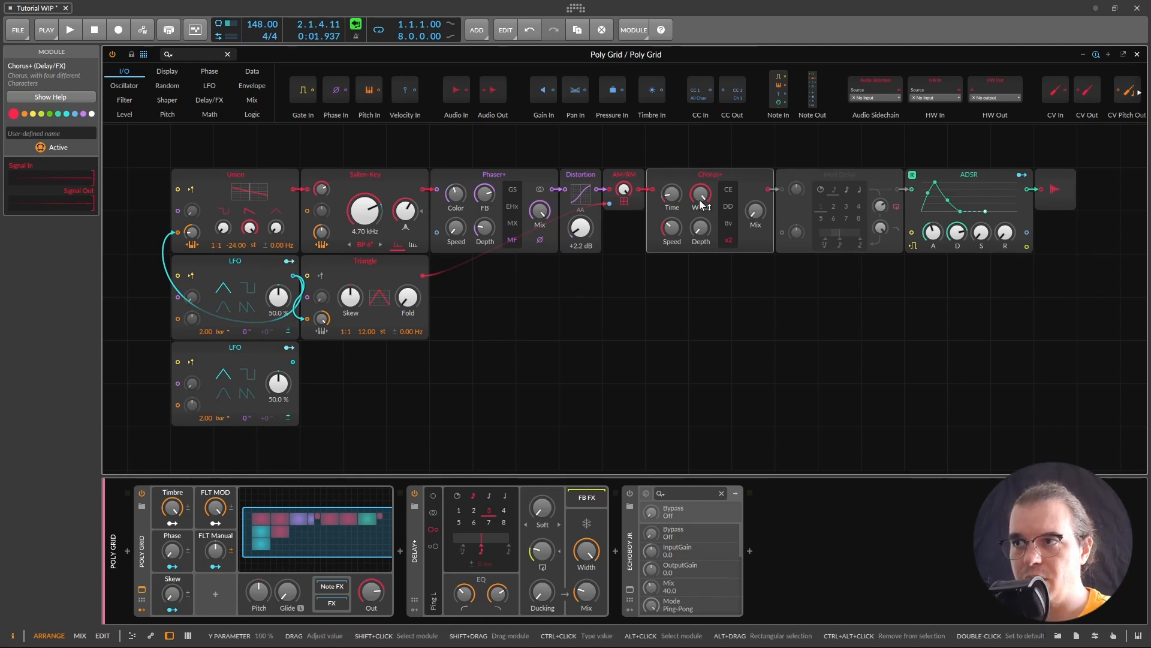
Step: Turn the Chorus+ mix up to full, audition it, then select the bypassed Mod Delay module
left_click_drag(762, 212, 763, 157)
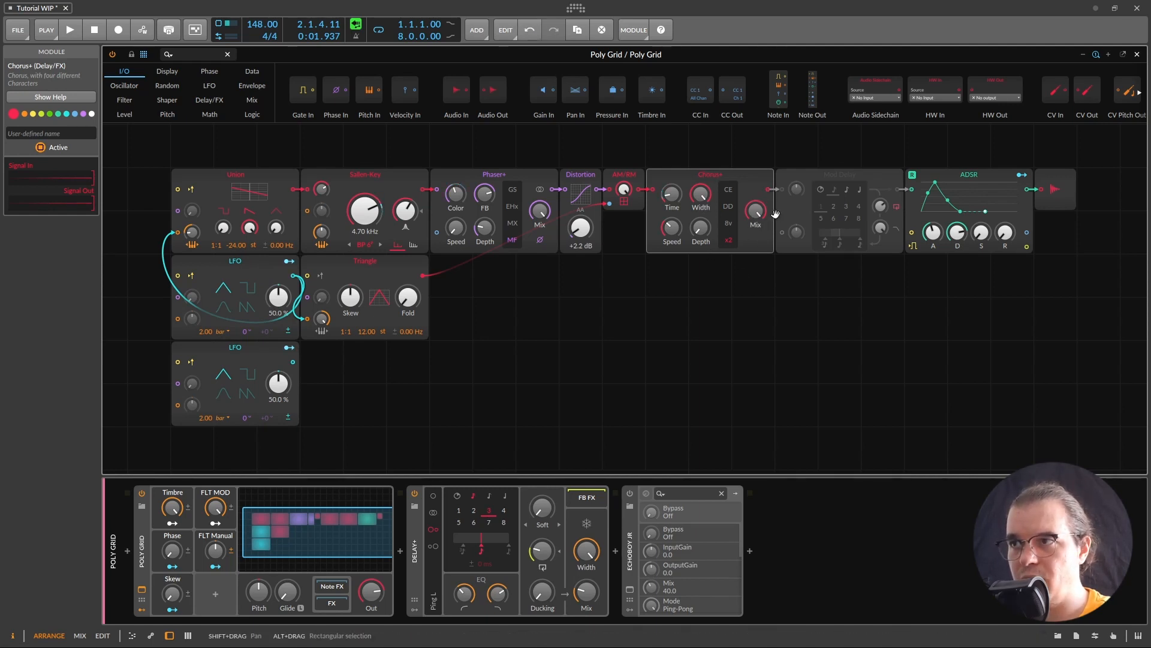
key("space")
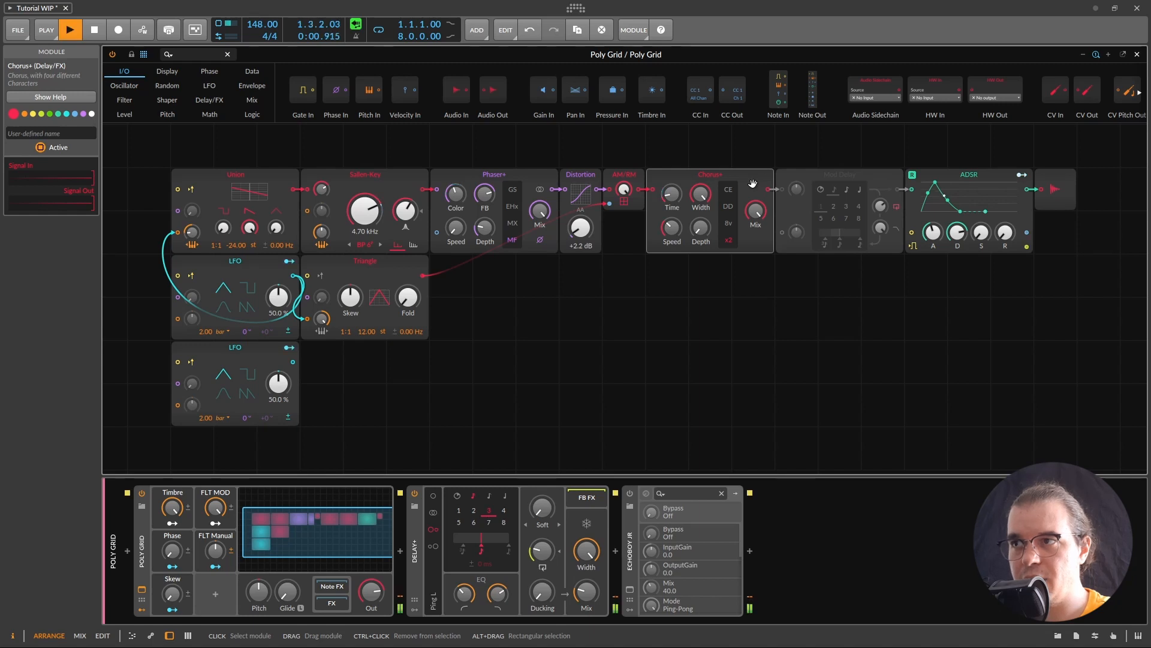
key("space")
key("space")
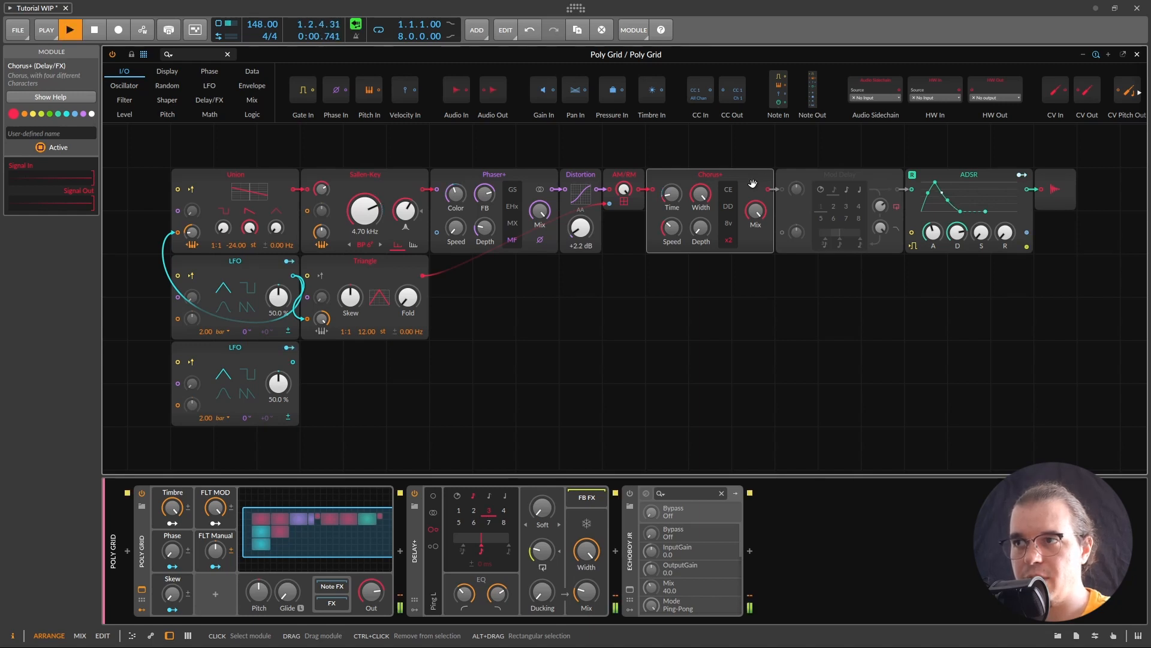
key("space")
key("space")
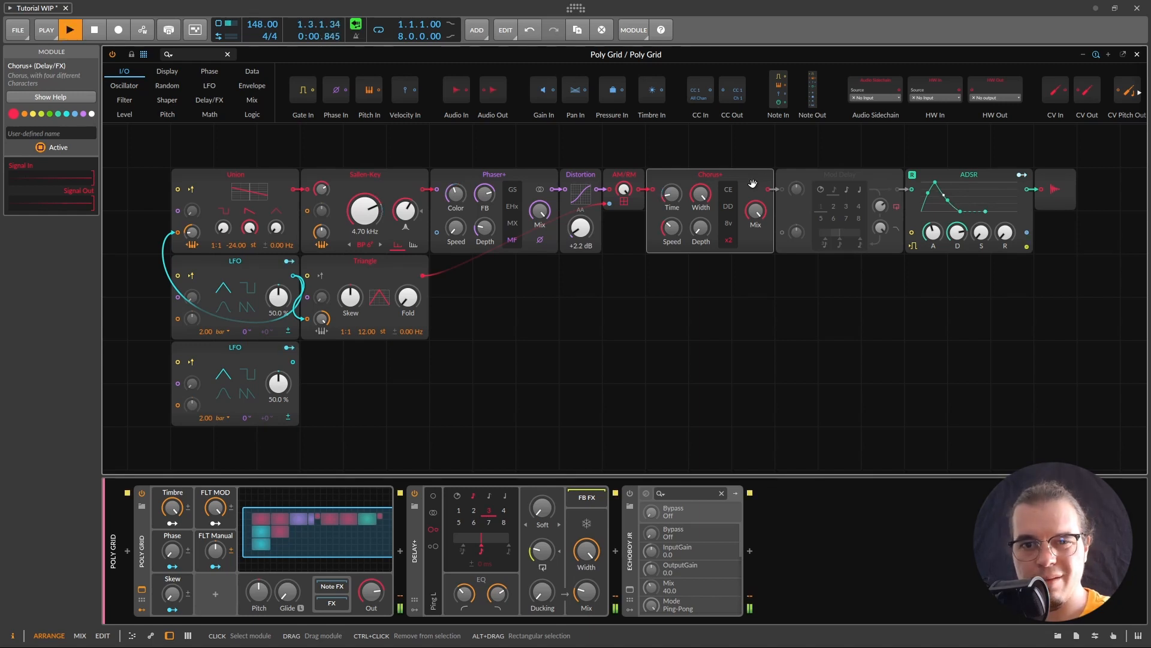
key("space")
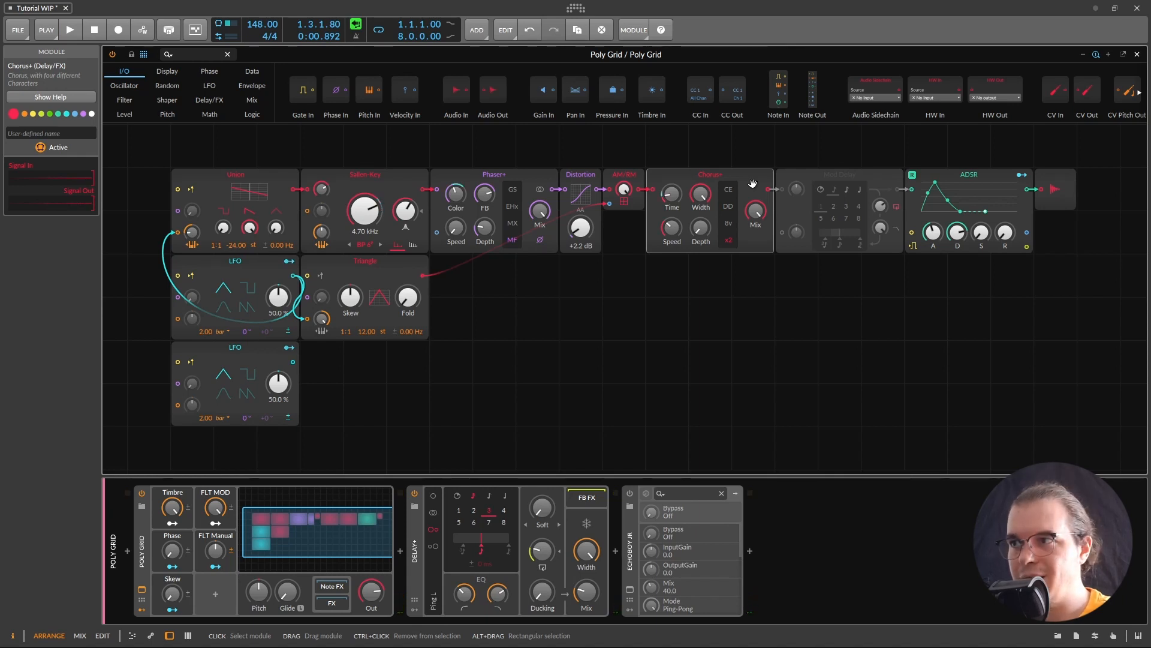
left_click(814, 212)
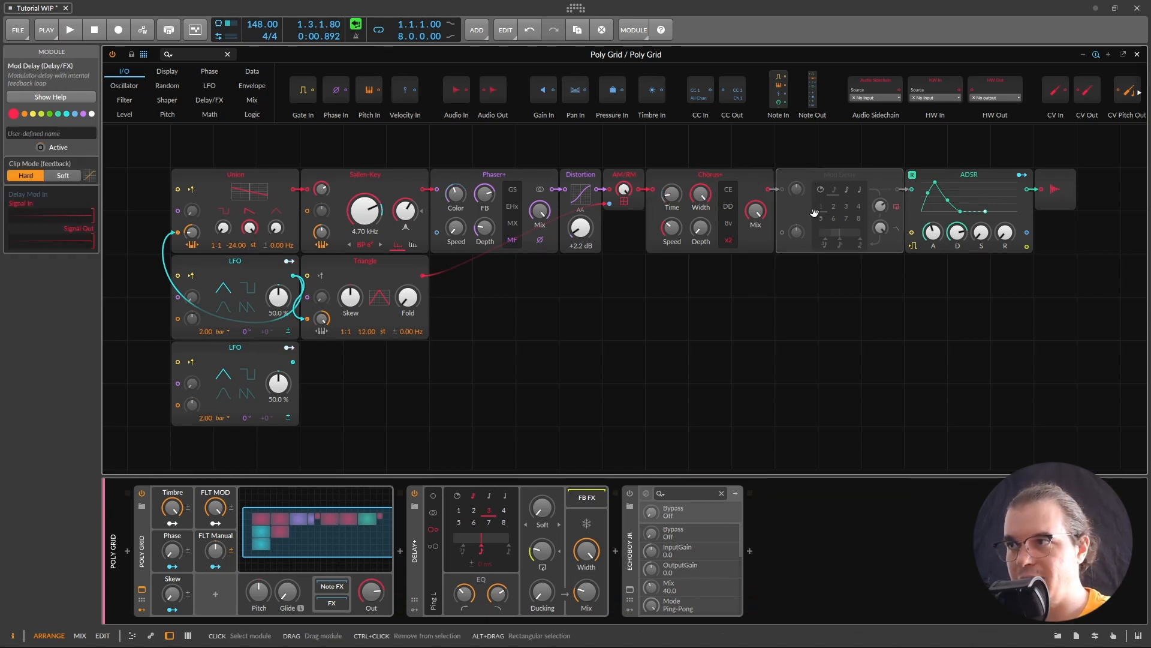
Step: Activate Mod Delay, check the lower LFO, audition the delay, and clear the module selection
right_click(816, 178)
left_click(845, 190)
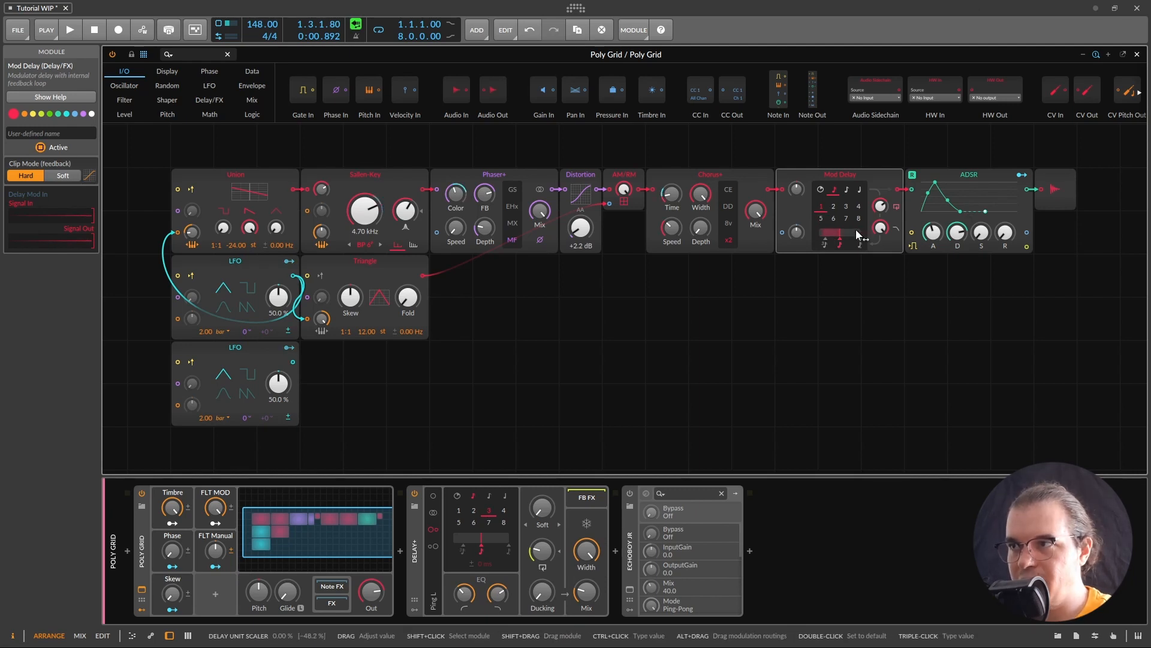
left_click(196, 343)
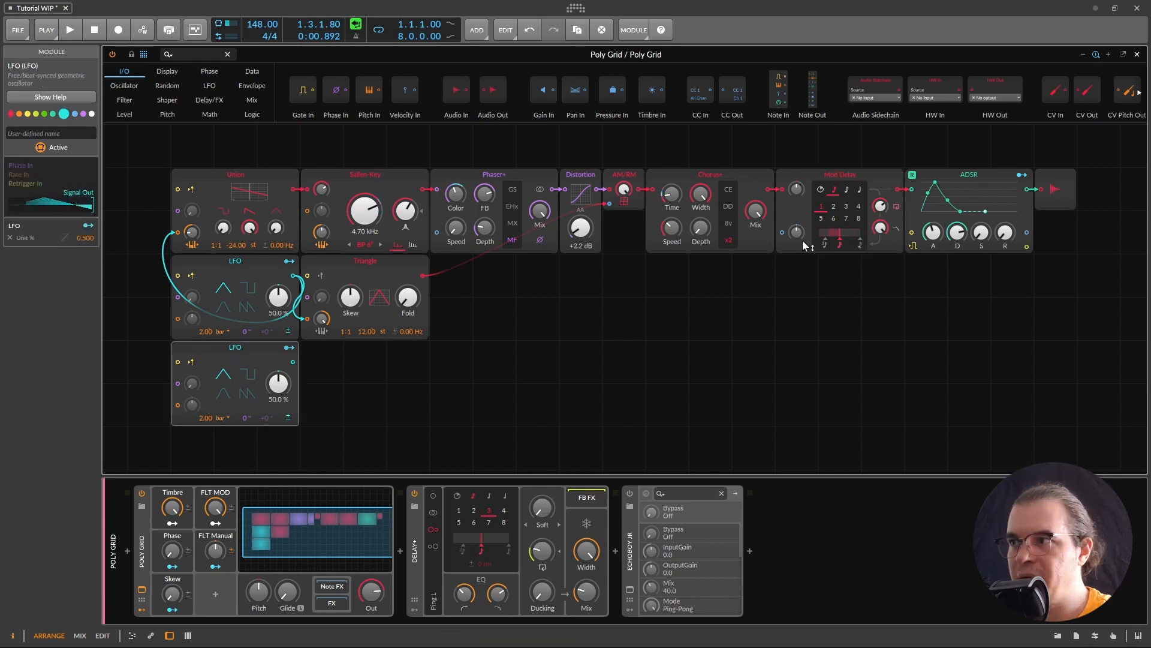
left_click(801, 173)
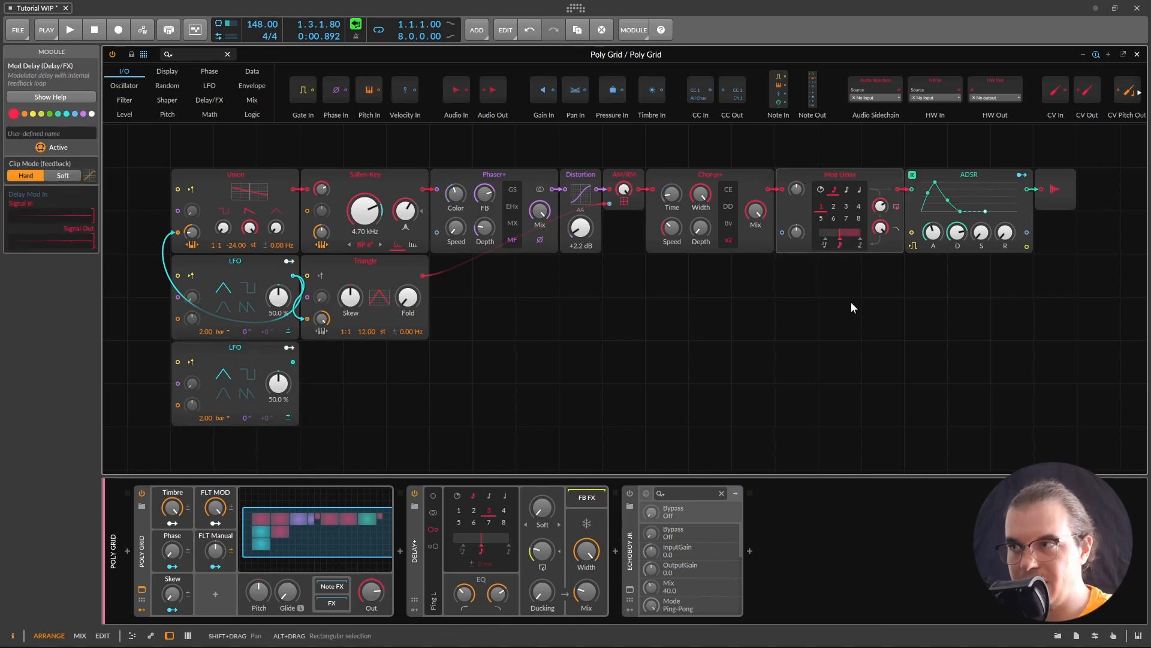
key("space")
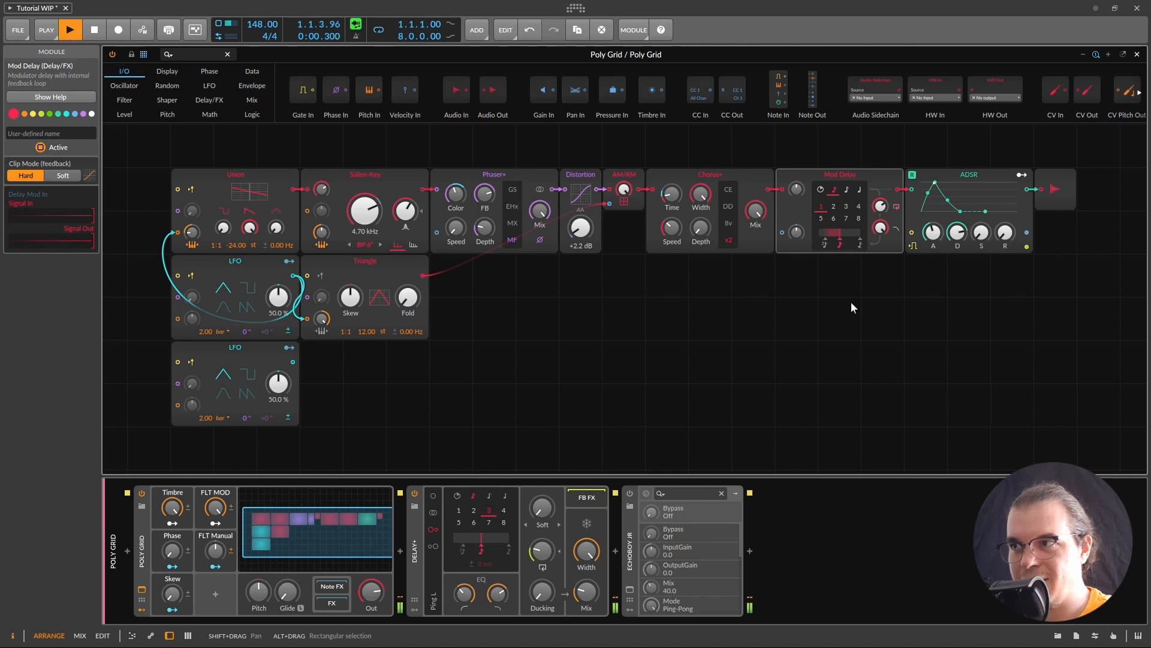
key("space")
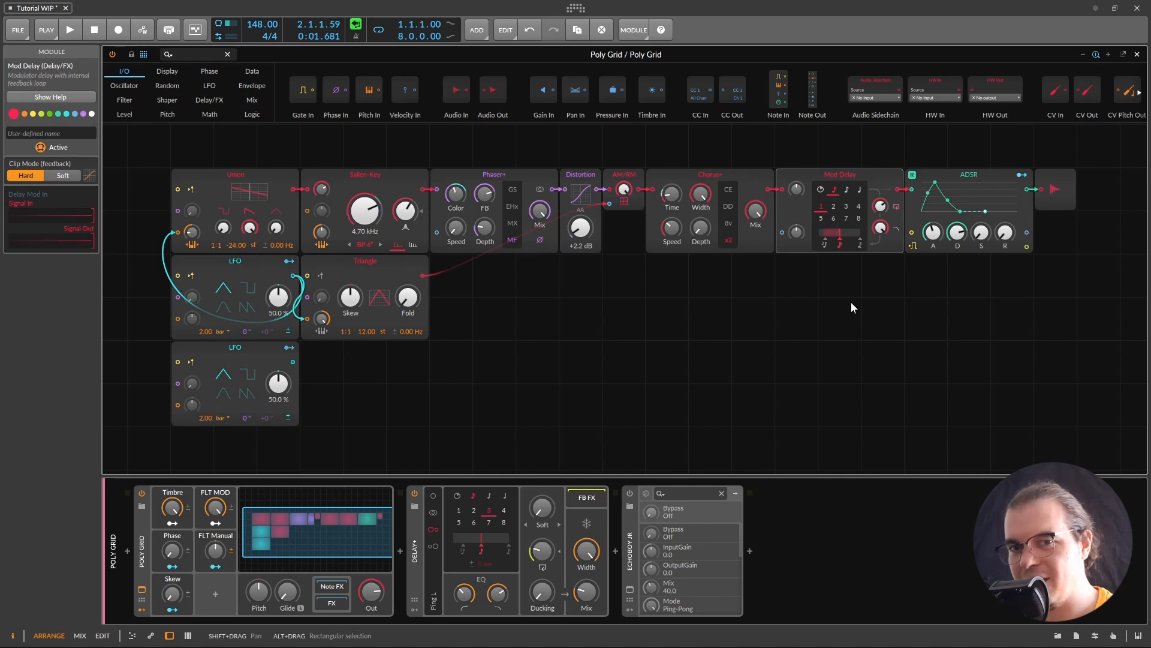
left_click(638, 333)
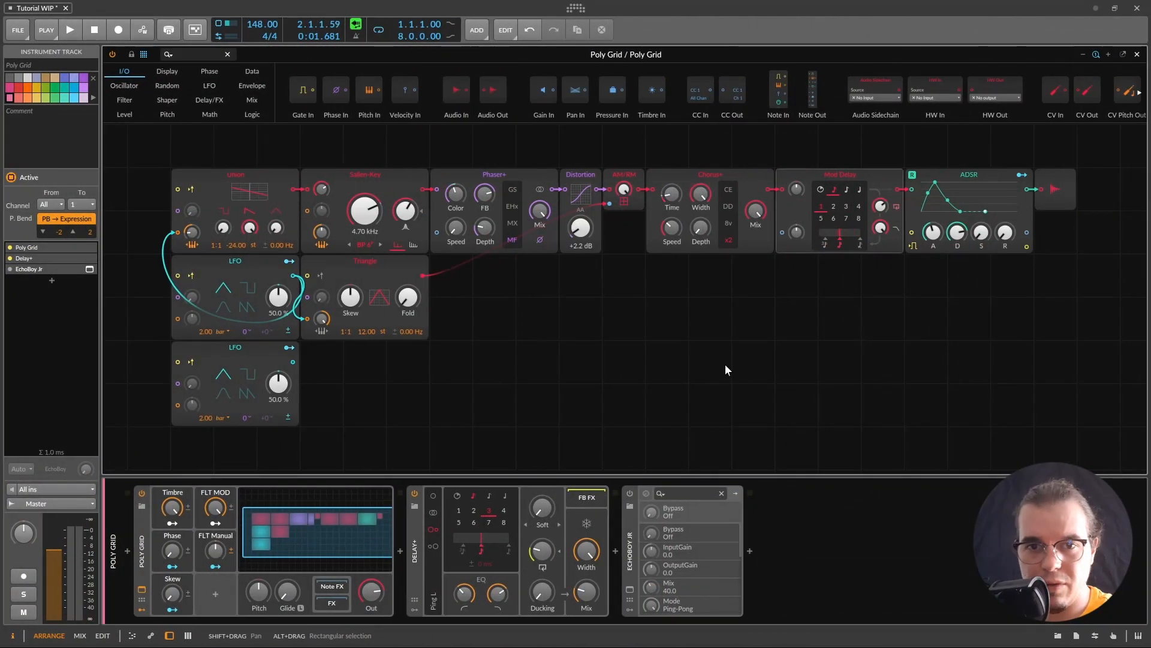
Step: Close the Poly Grid and open the Osirus plugin window on the DSP56300Emu track
left_click(1137, 54)
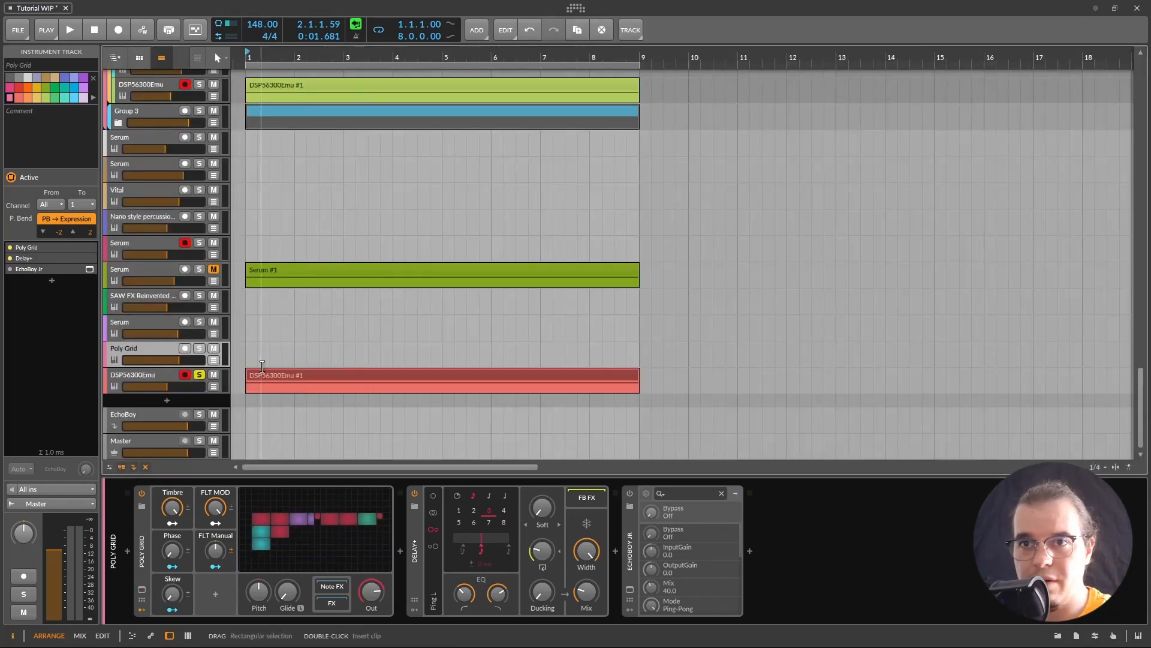
left_click(147, 372)
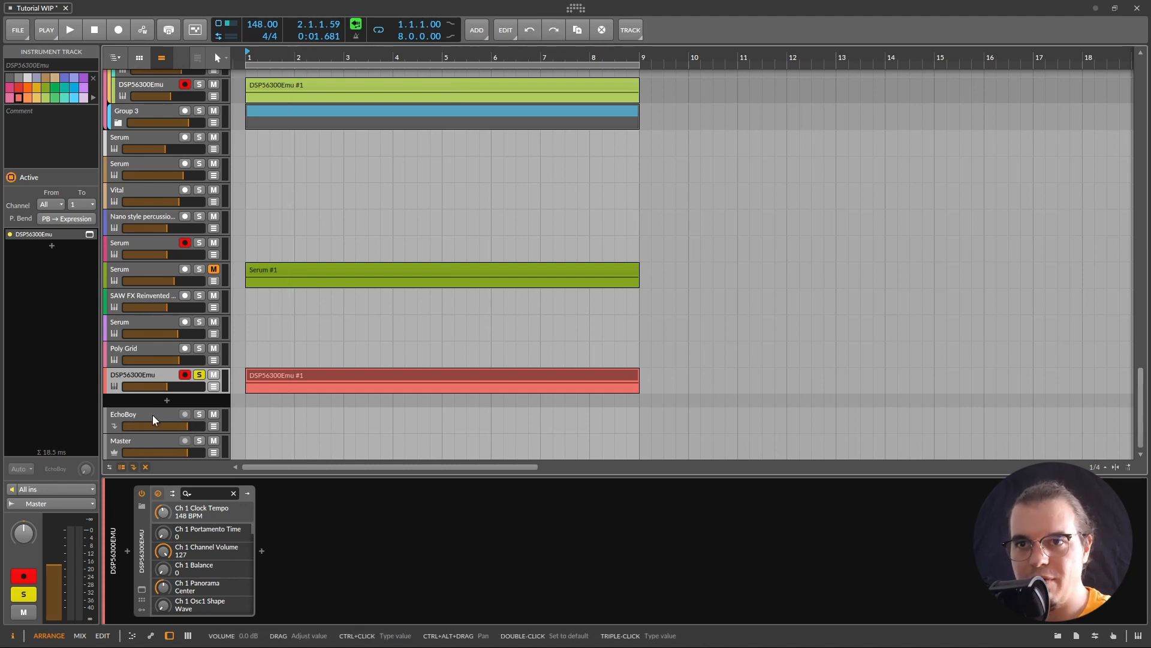
right_click(142, 404)
left_click(179, 408)
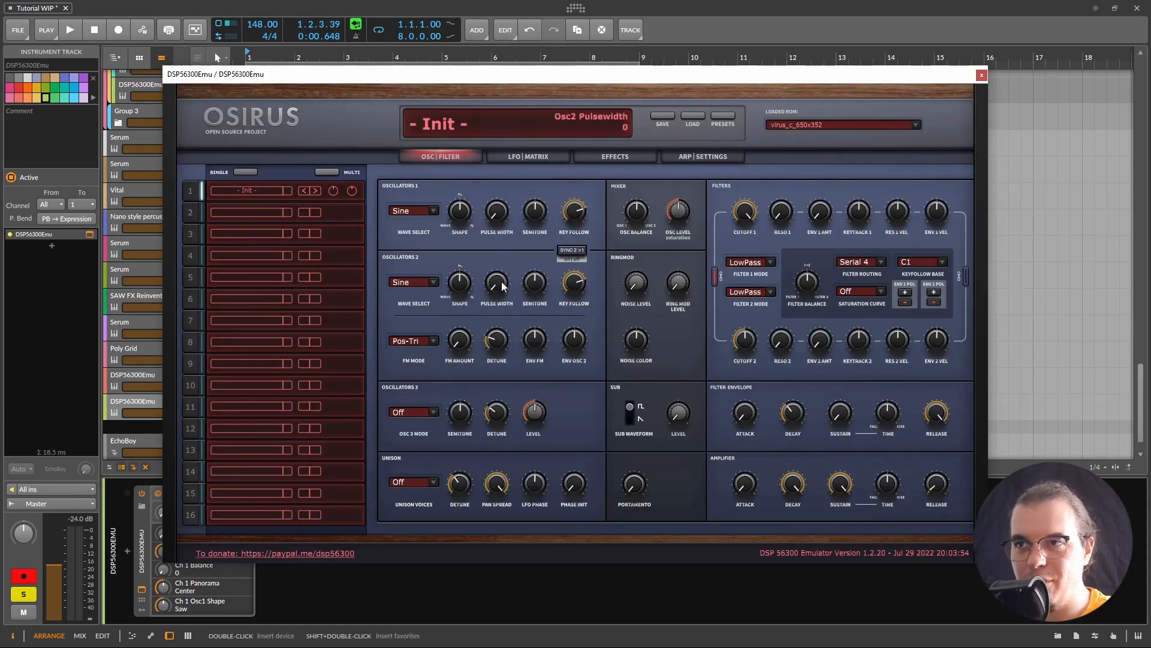
Step: Audition the Osirus Init patch and switch to its LFO|MATRIX page
mouse_move(632, 217)
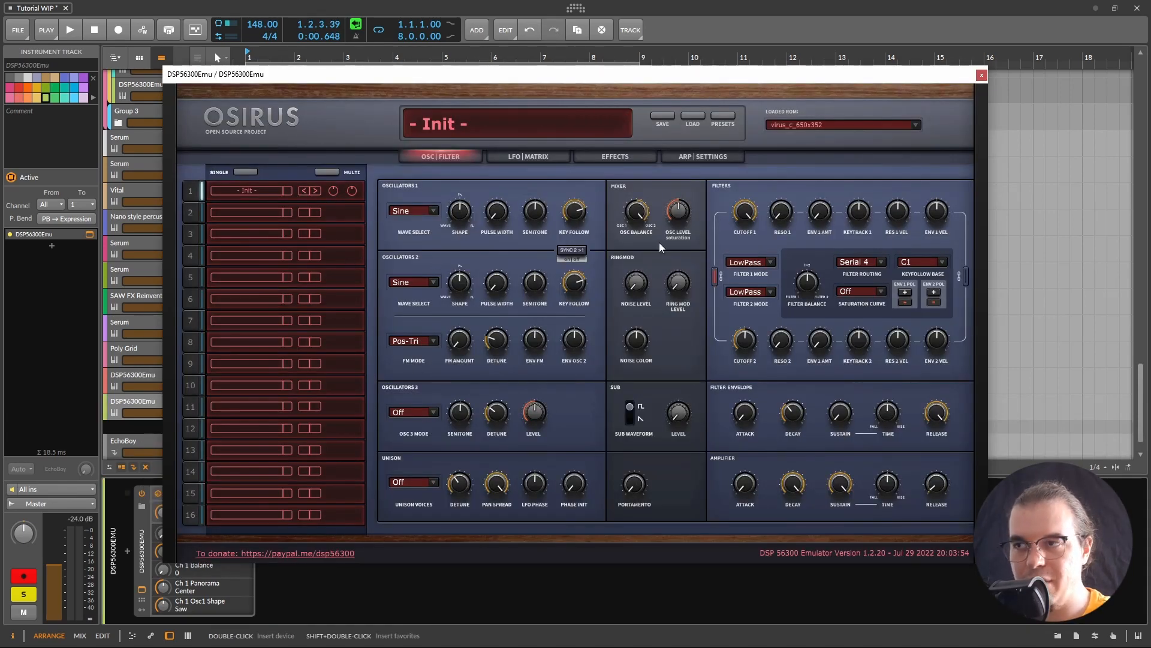
key("space")
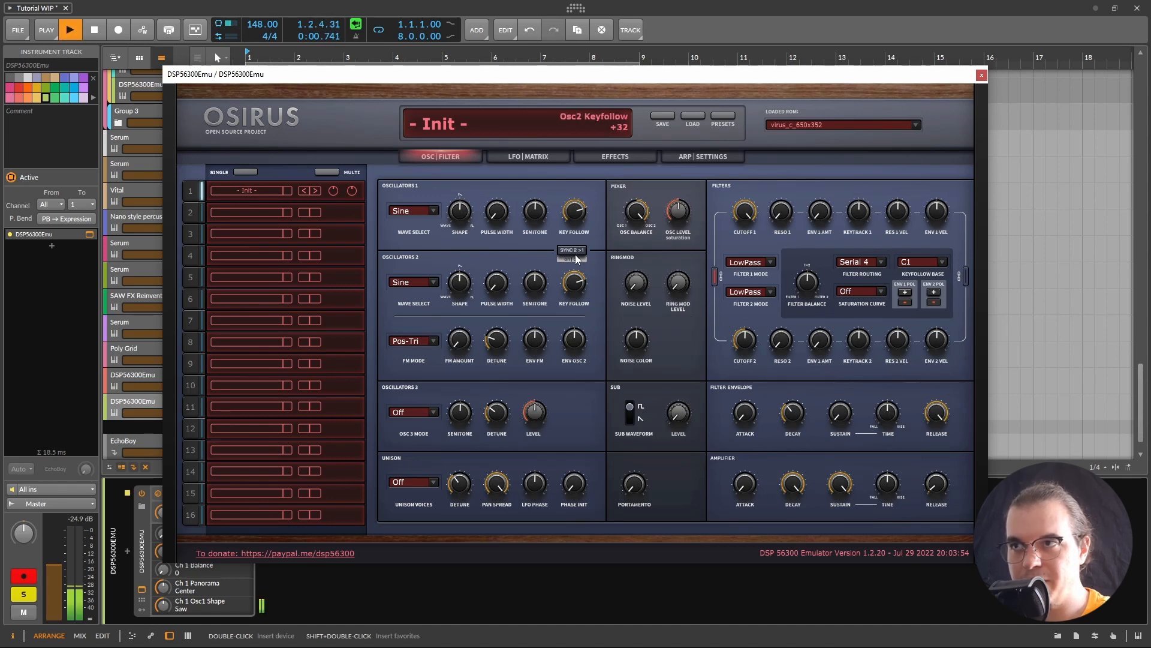
key("space")
left_click(528, 158)
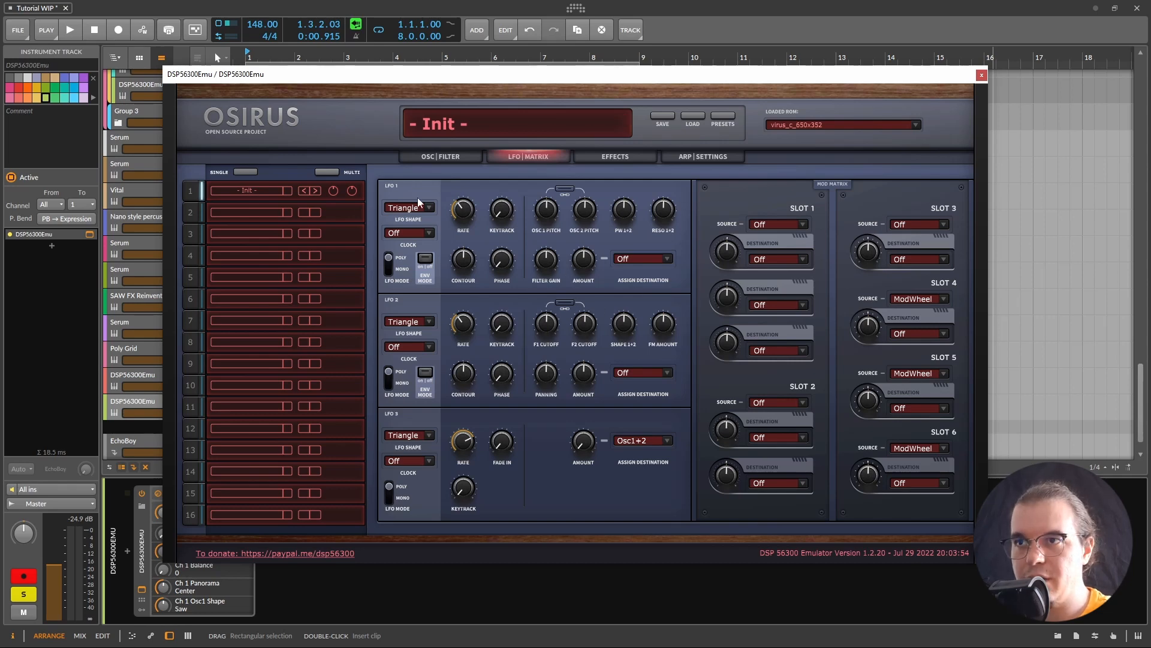
Step: Sync LFO 1 to a 1/1 clock with phase 0, route it to OSC 2 pitch at +63, and audition
left_click(430, 234)
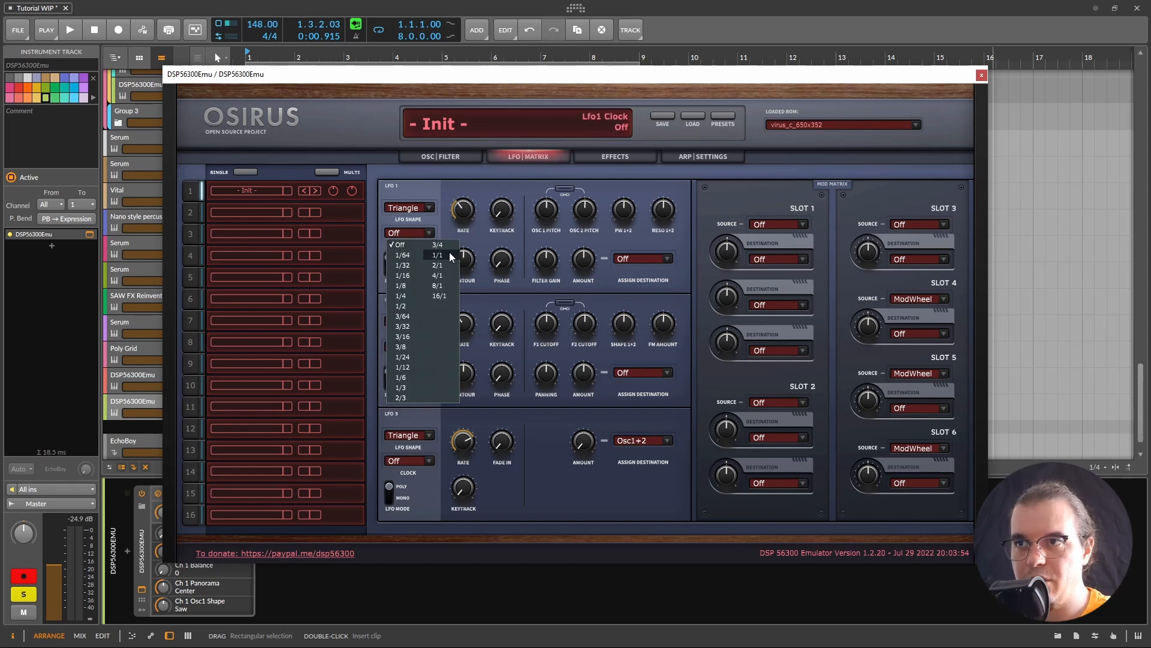
left_click(438, 254)
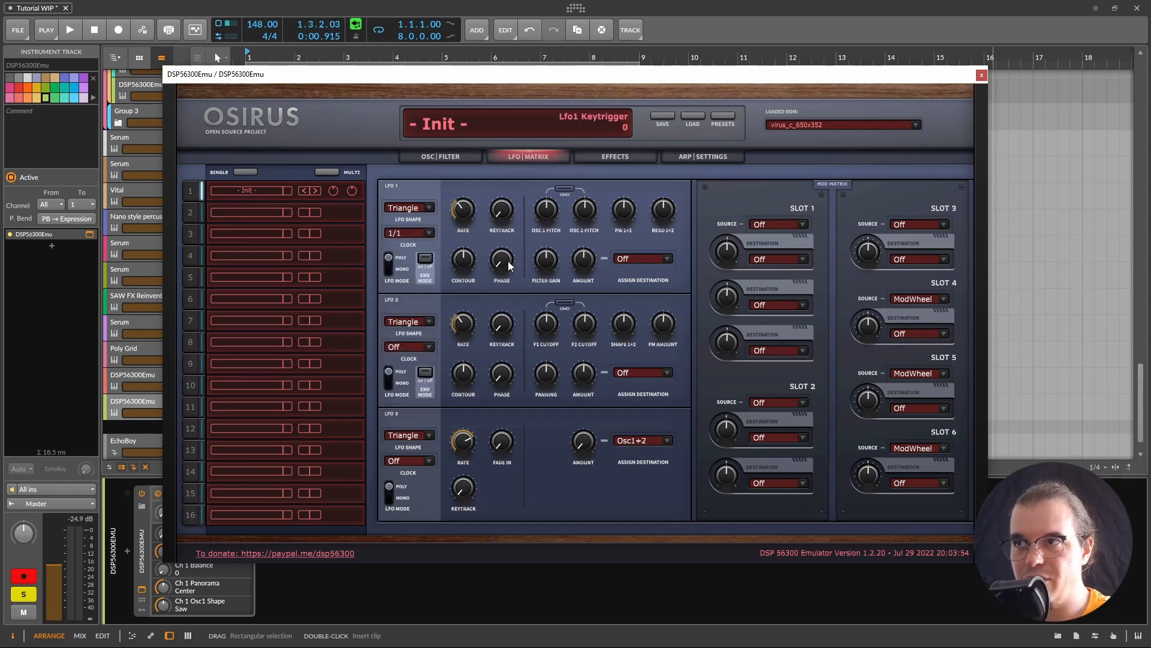
left_click_drag(510, 262, 506, 262)
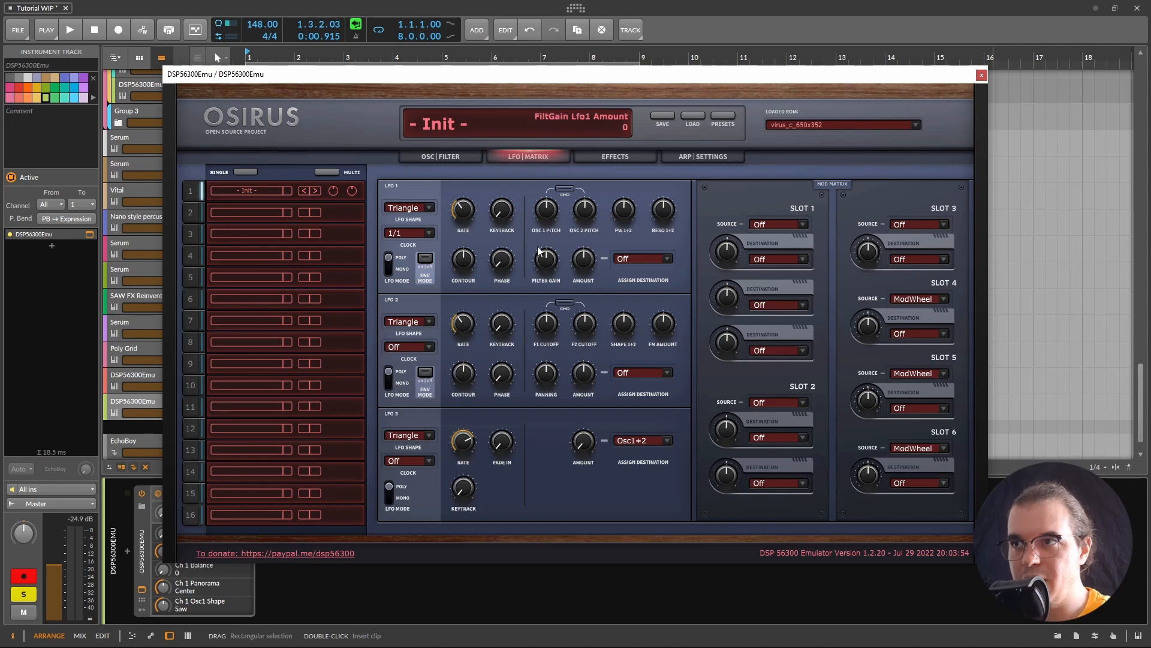
left_click_drag(587, 211, 644, 95)
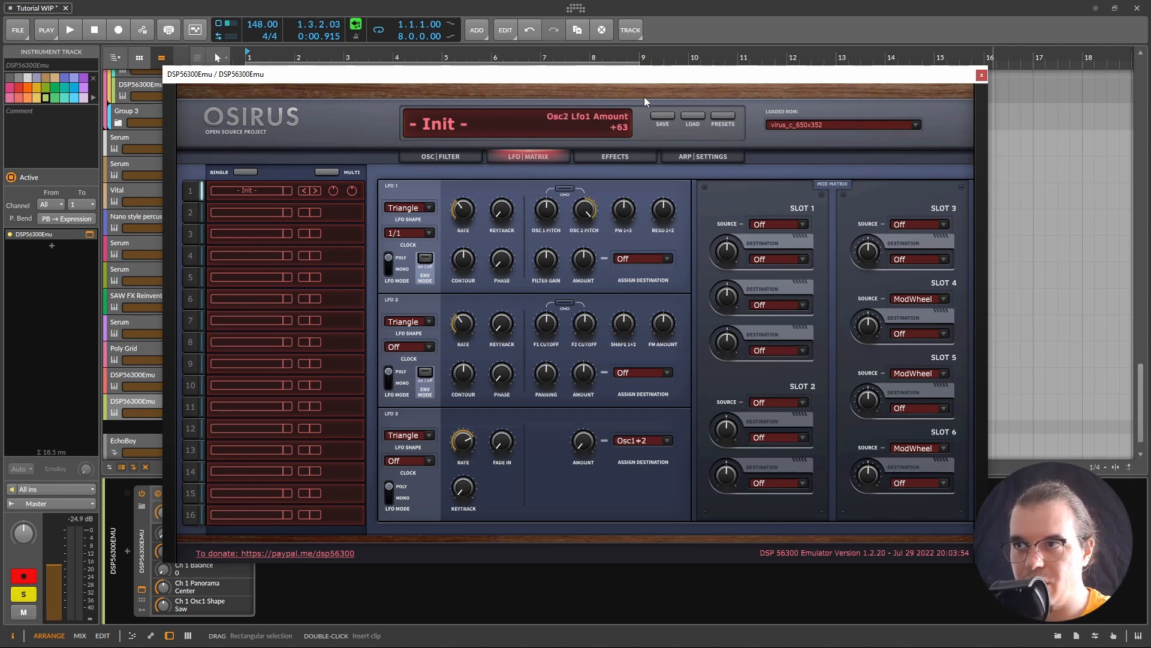
key("space")
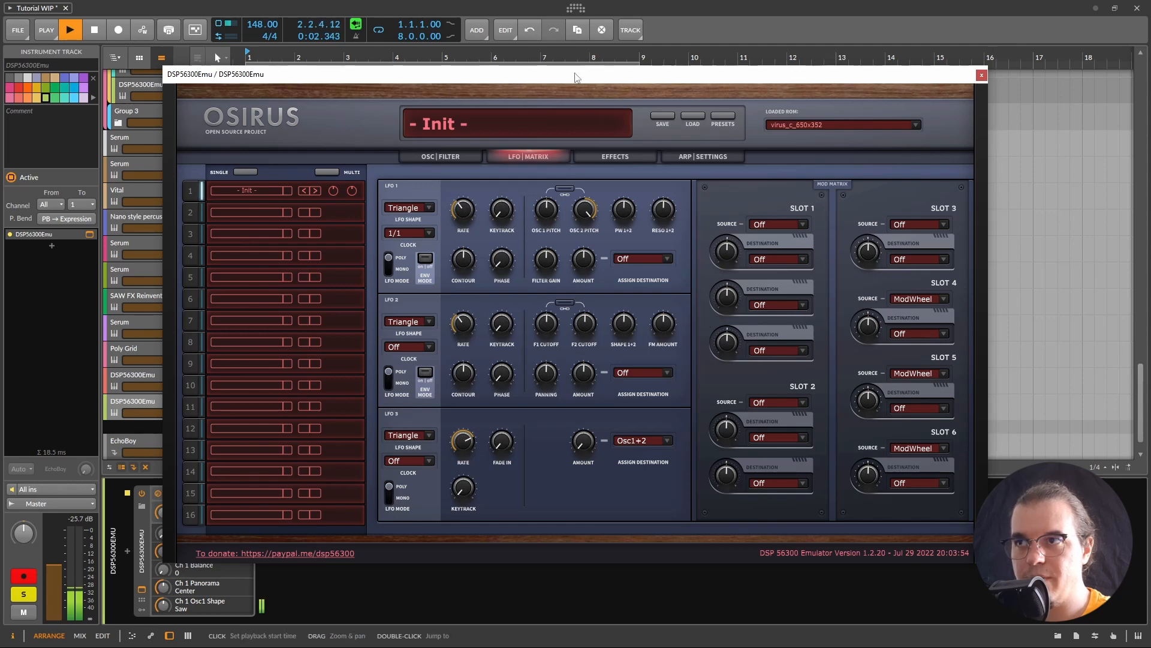
key("space")
left_click(440, 156)
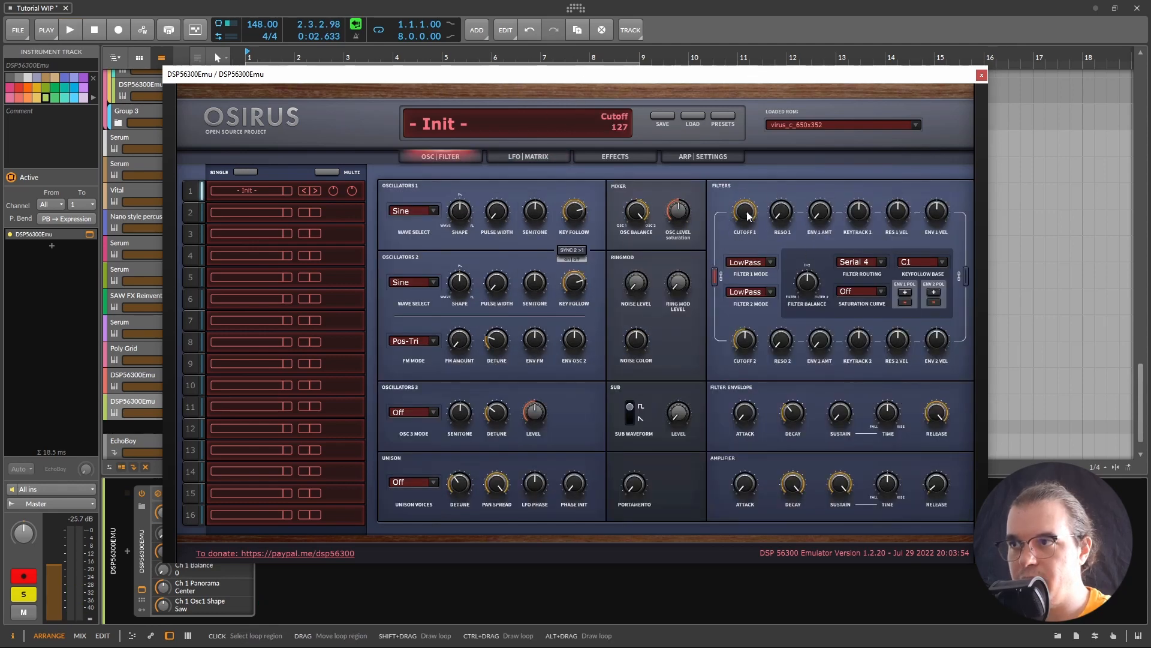
Step: Set filter 1 to BandPass and lower the filter balance below zero
left_click(771, 262)
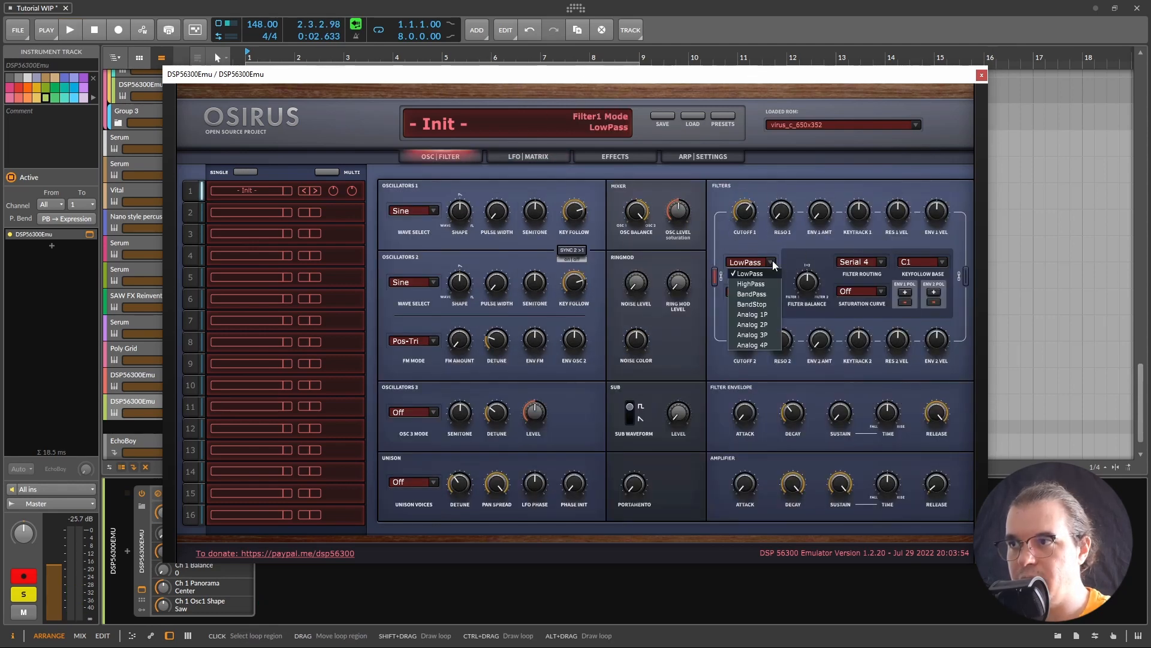
left_click(762, 294)
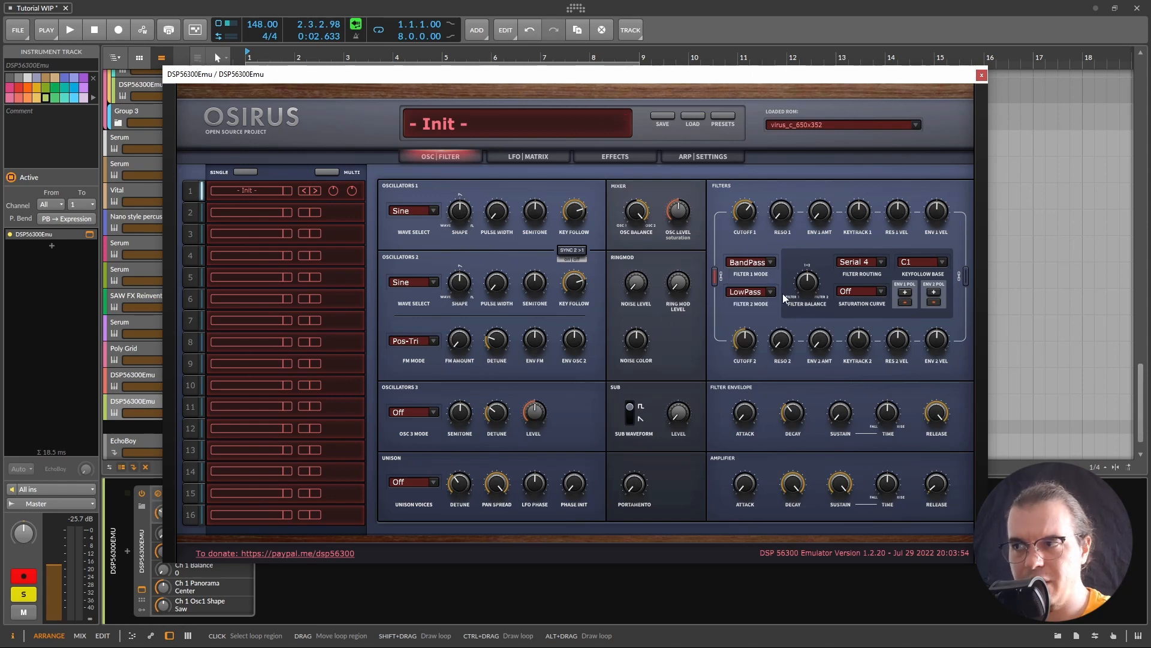
mouse_move(816, 307)
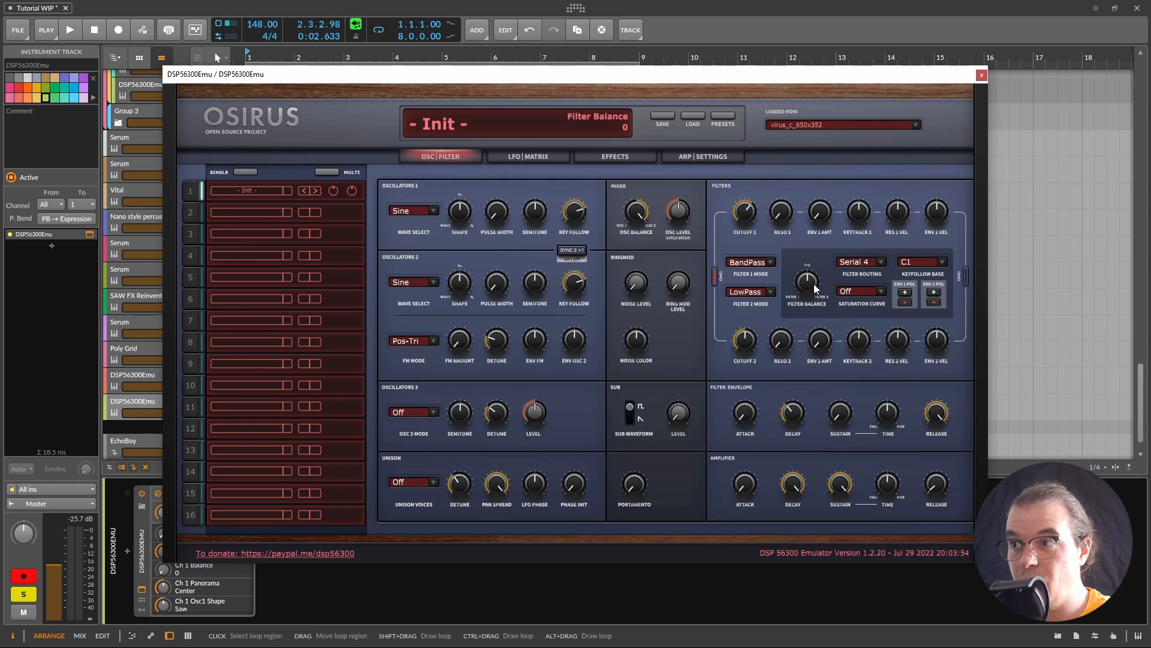
left_click_drag(814, 285, 802, 293)
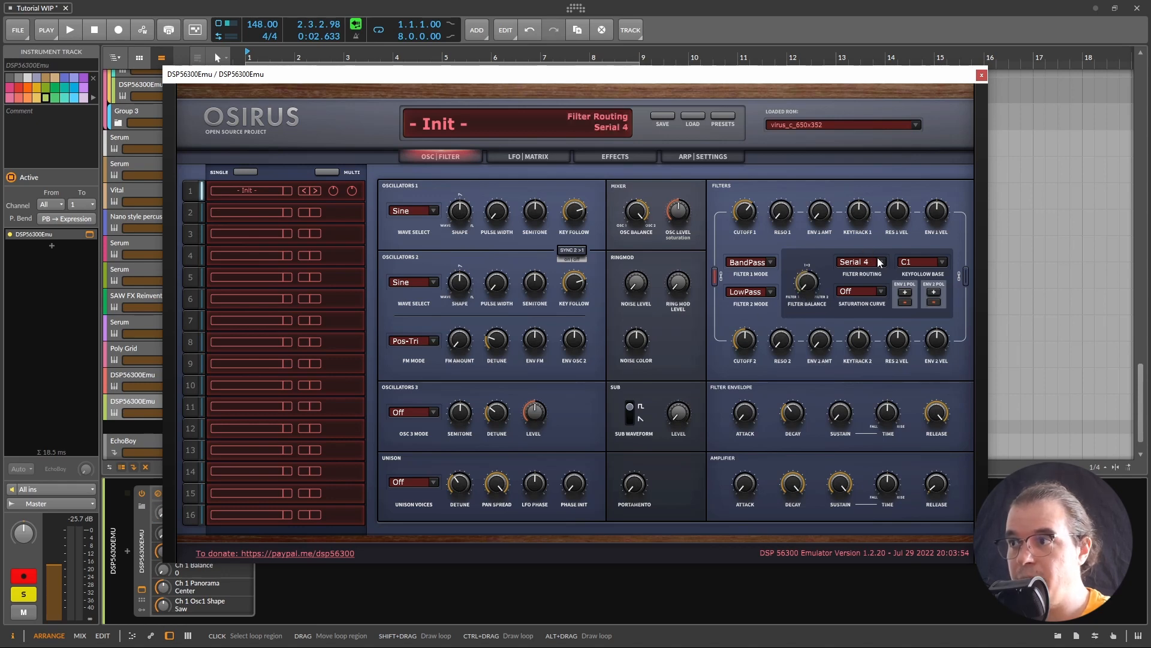
Step: Set filter 1 cutoff to 71 while auditioning the patch
mouse_move(780, 205)
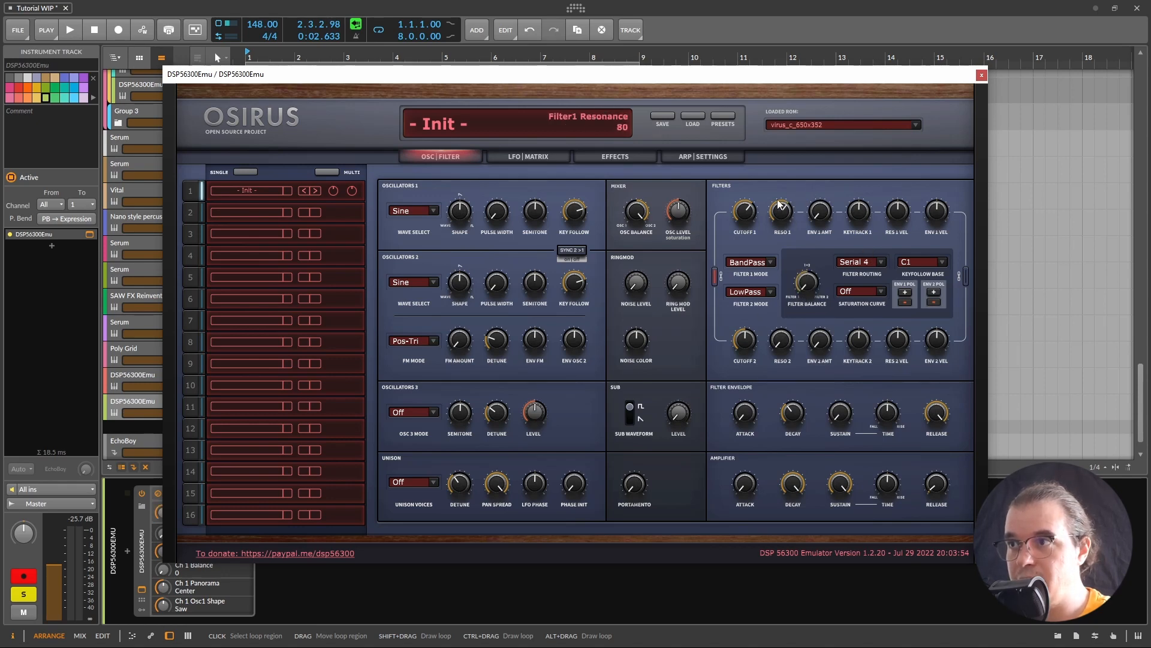
key("space")
mouse_move(746, 211)
left_mouse_down()
mouse_move(729, 213)
mouse_move(753, 210)
mouse_move(742, 210)
left_mouse_up()
key("space")
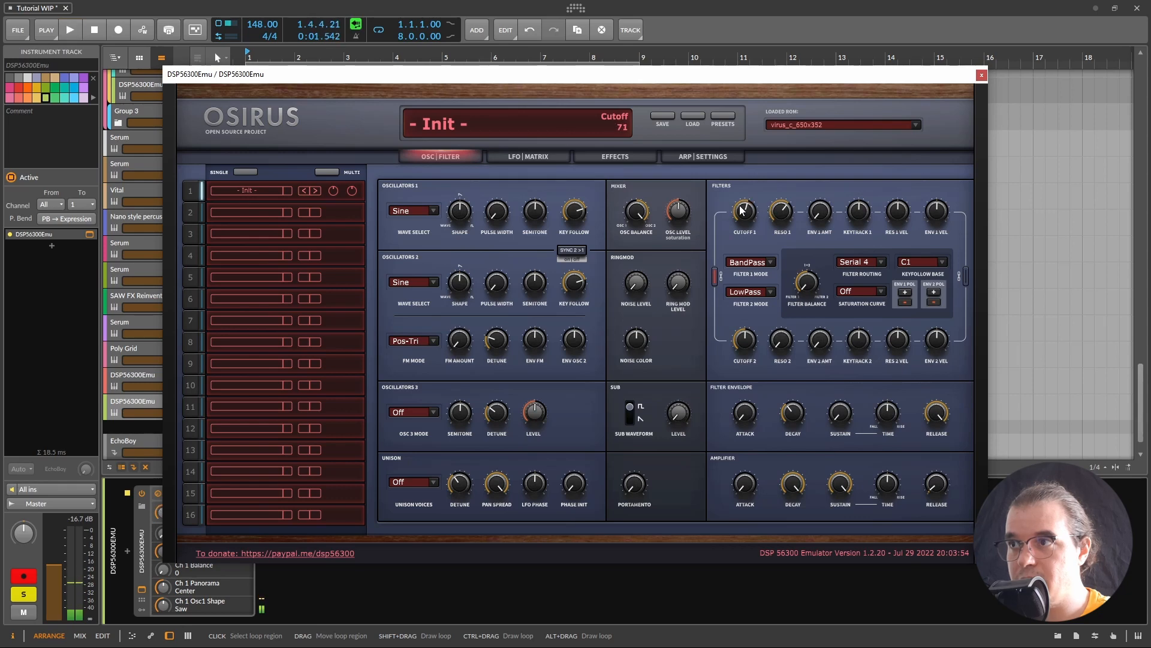
left_click(538, 158)
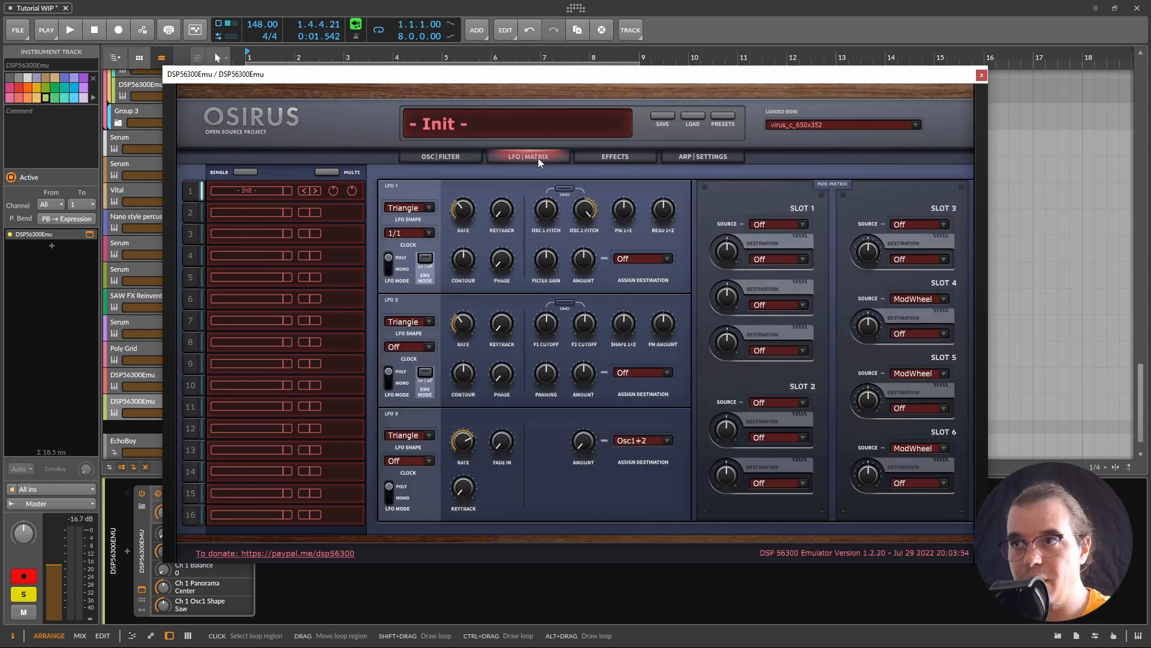
Step: Route LFO 1 to Cutoff with an amount of -39 and audition the modulation
left_click(651, 259)
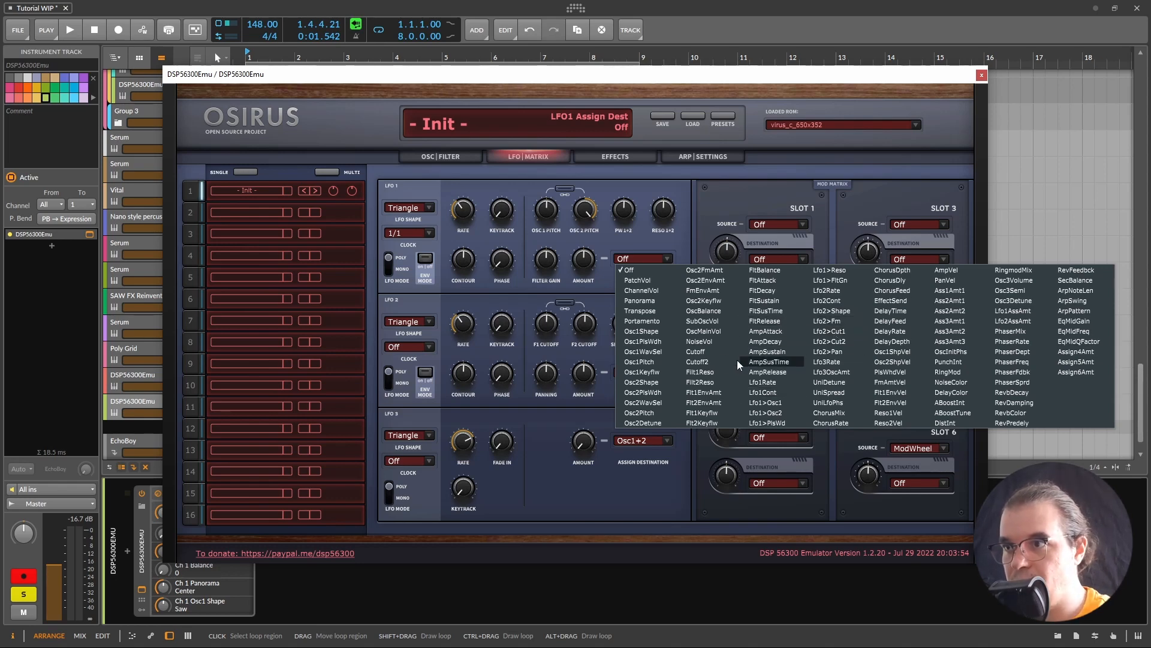
left_click(697, 352)
left_click_drag(580, 261, 553, 258)
key("space")
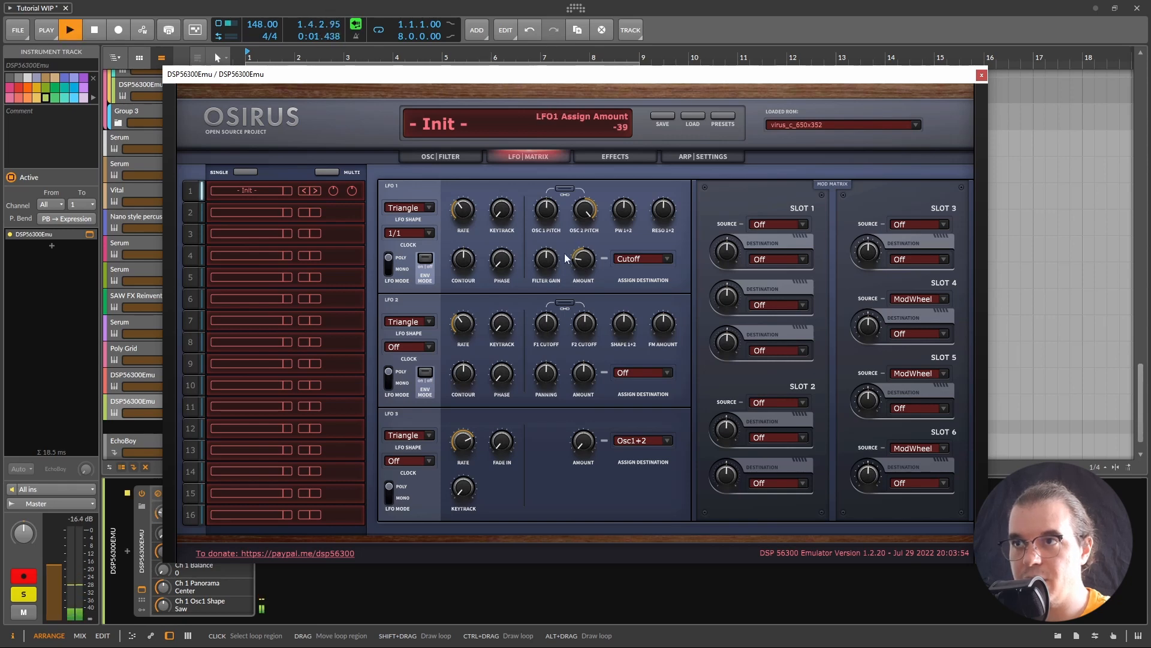
left_click(420, 155)
Step: Lower oscillator 2's semitone pitch and audition the patch
mouse_move(495, 291)
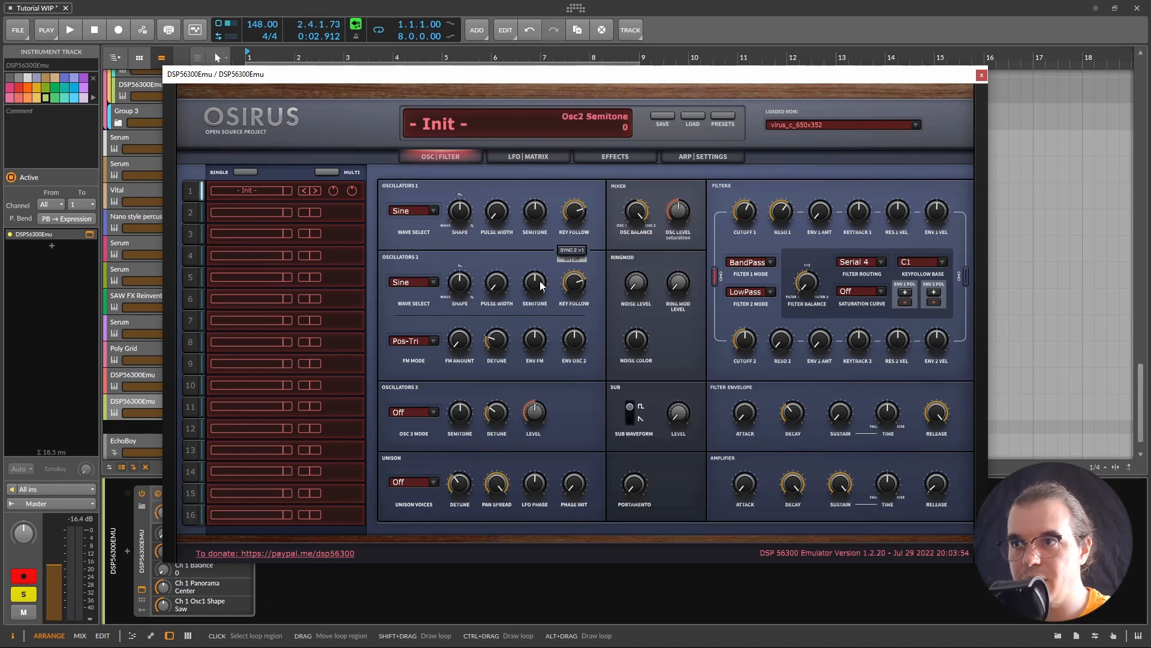
left_click_drag(539, 281, 526, 278)
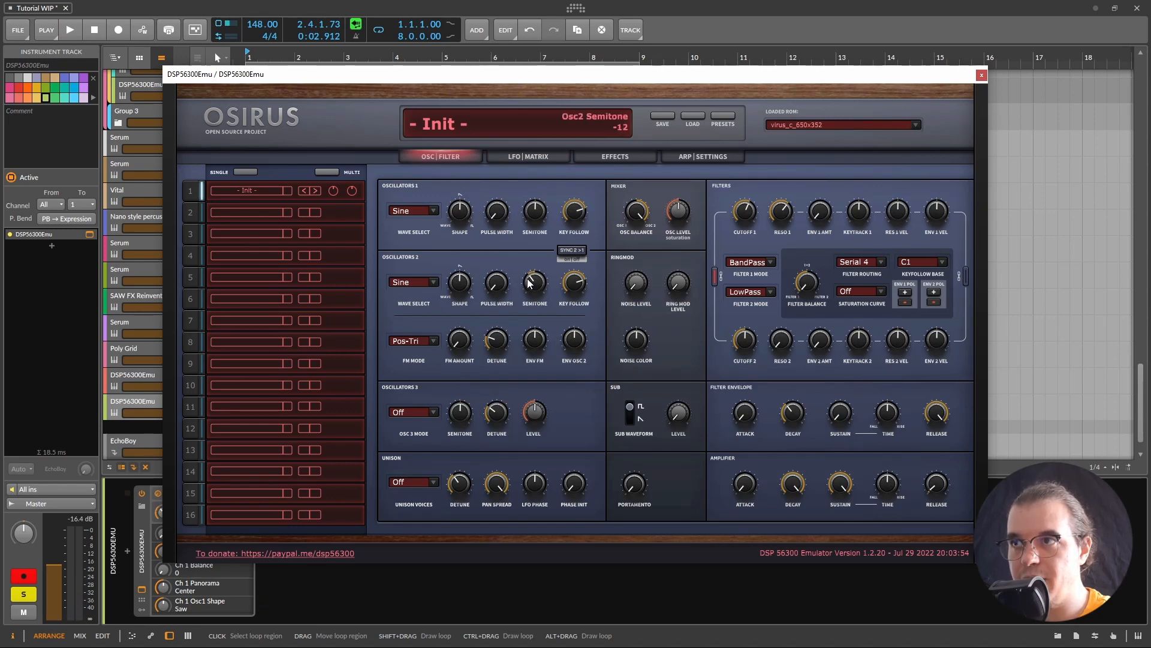
key("space")
mouse_move(745, 216)
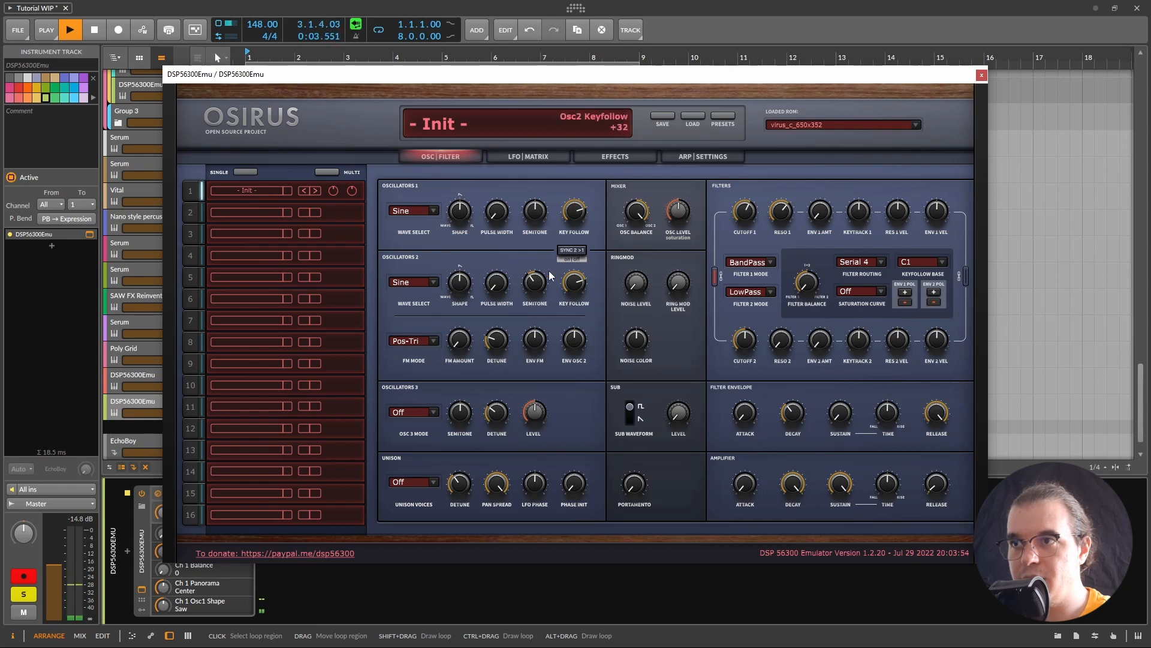
key("space")
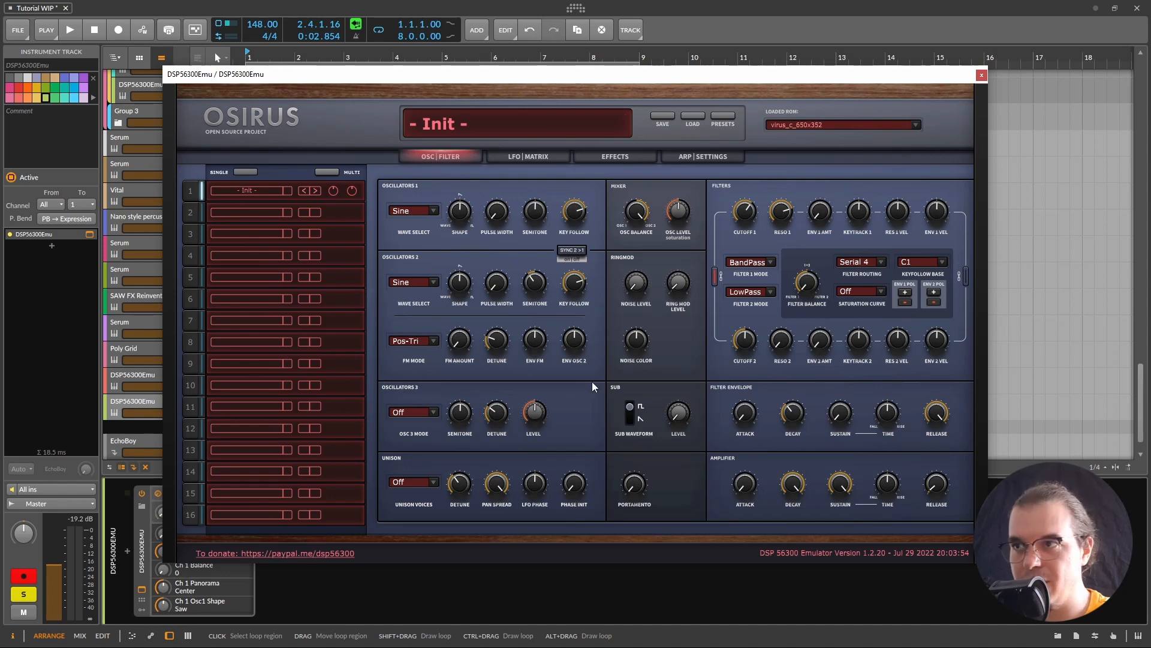
Step: Raise the ring mod level and give oscillator 1 a Triangle wave
left_click_drag(678, 303, 708, 200)
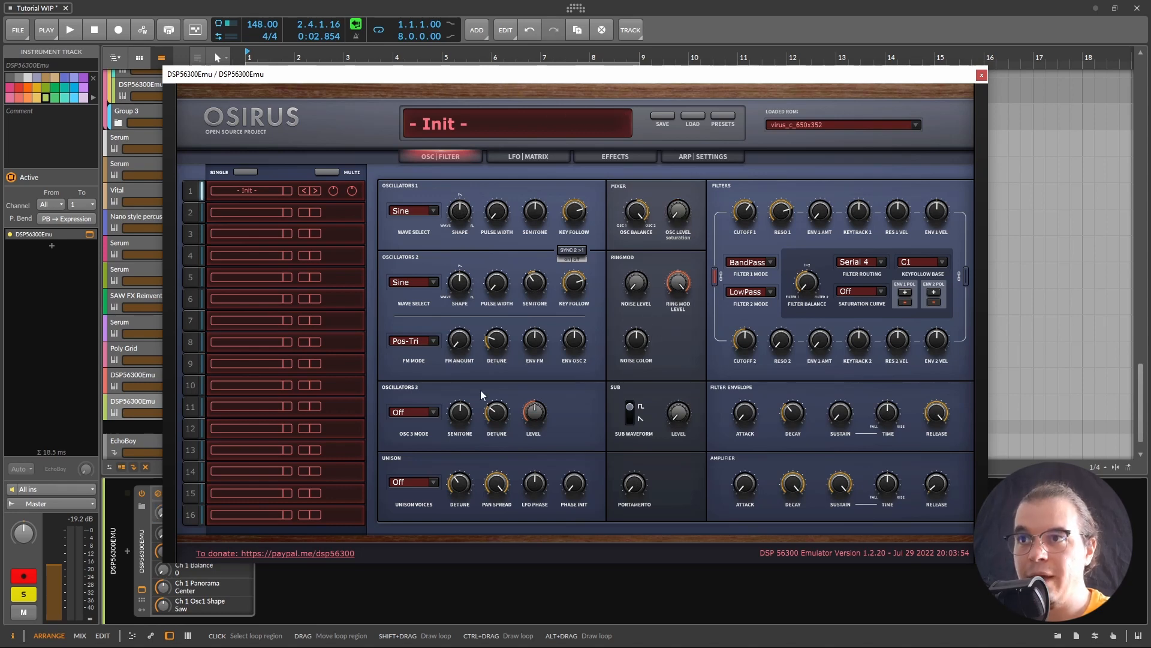
left_click_drag(458, 211, 440, 268)
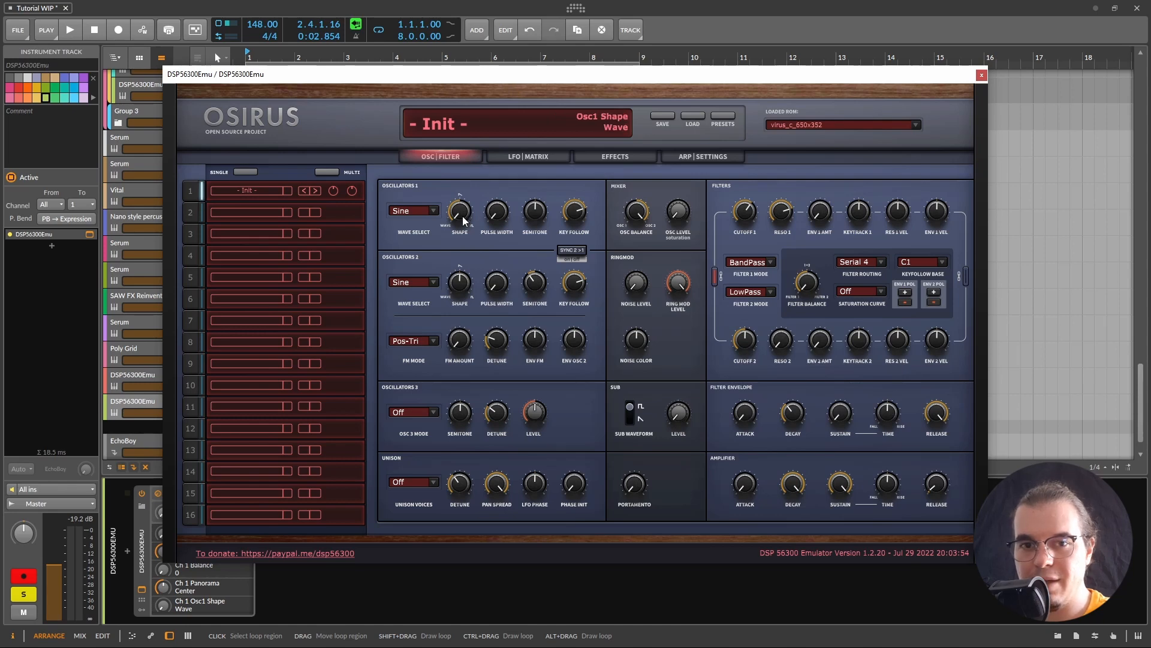
left_click(412, 210)
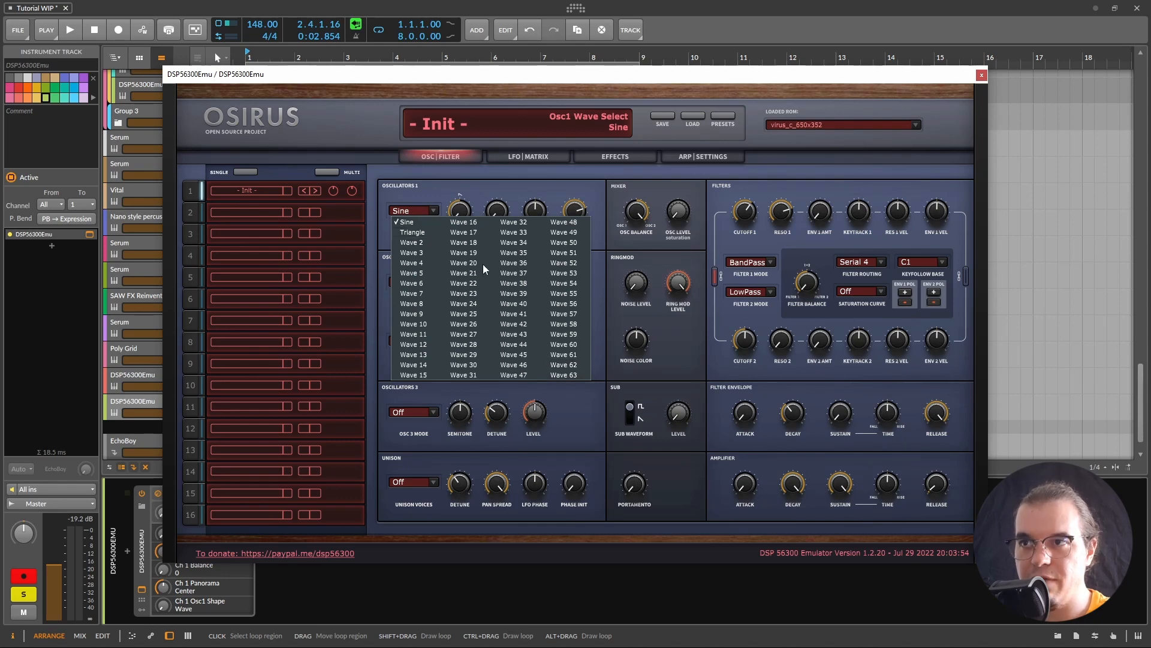
left_click(413, 232)
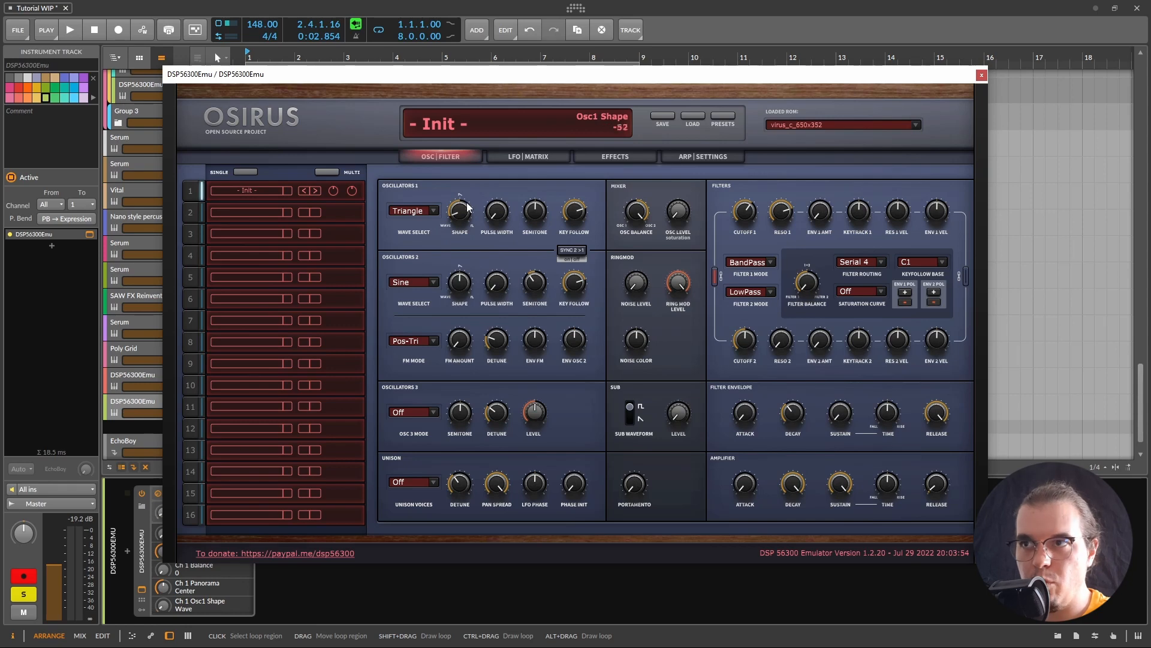
left_click_drag(448, 212, 396, 357)
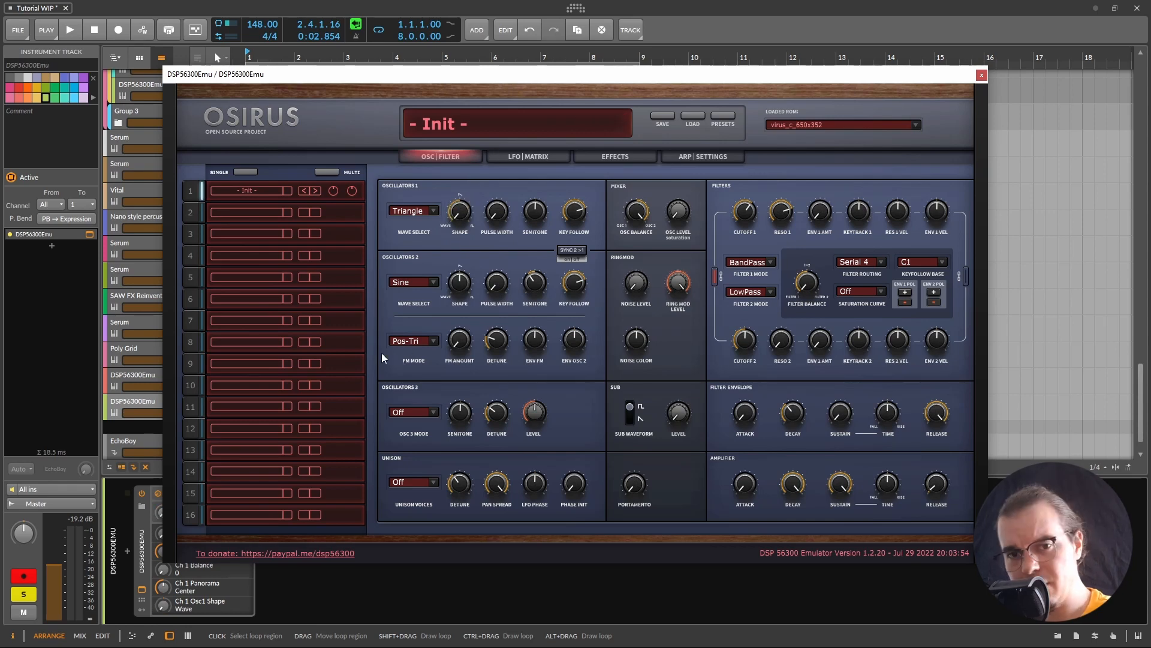
mouse_move(444, 215)
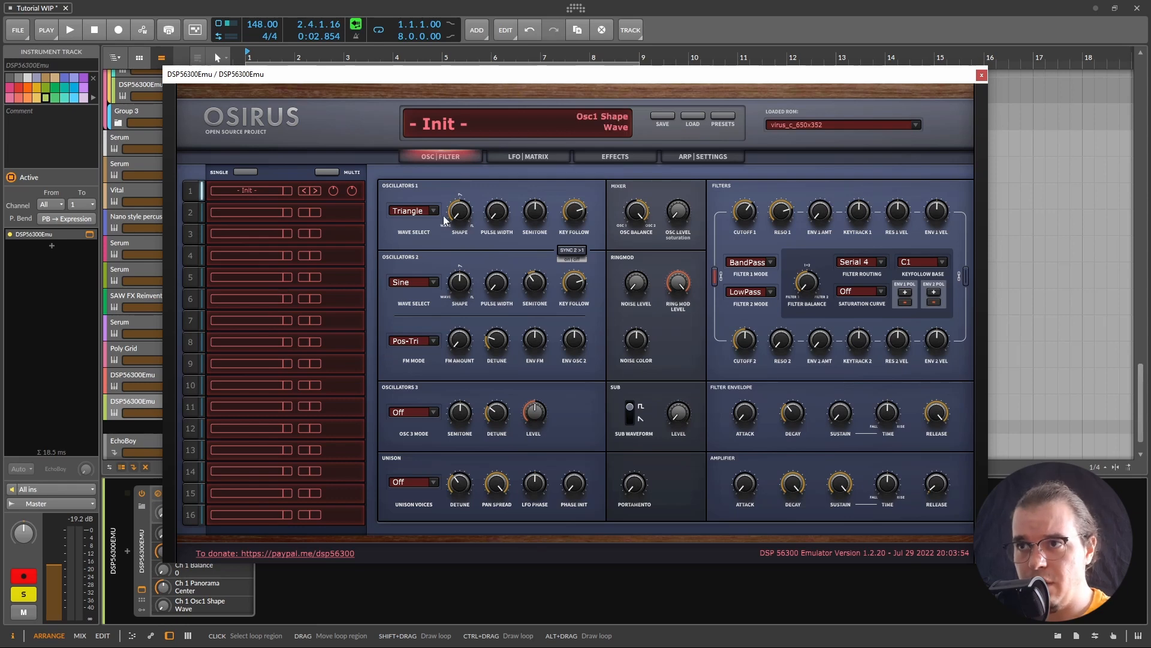
Step: Drop oscillator 2 to -24 semitones and set filter 1 to cutoff 82, resonance 100
left_click(528, 156)
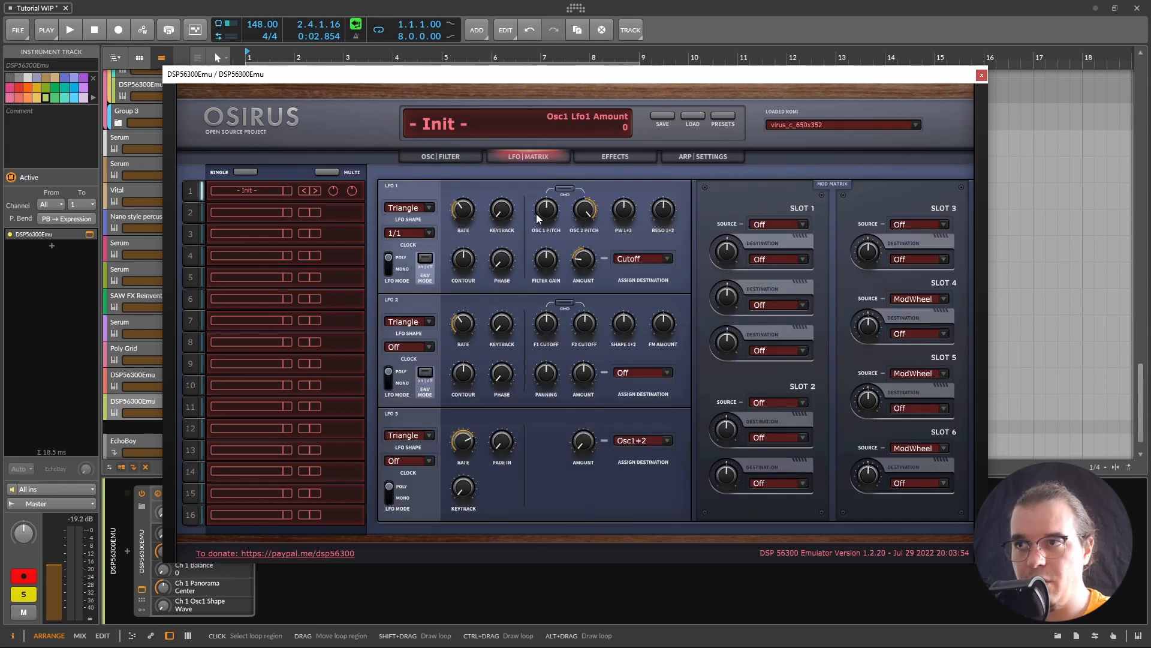
mouse_move(551, 210)
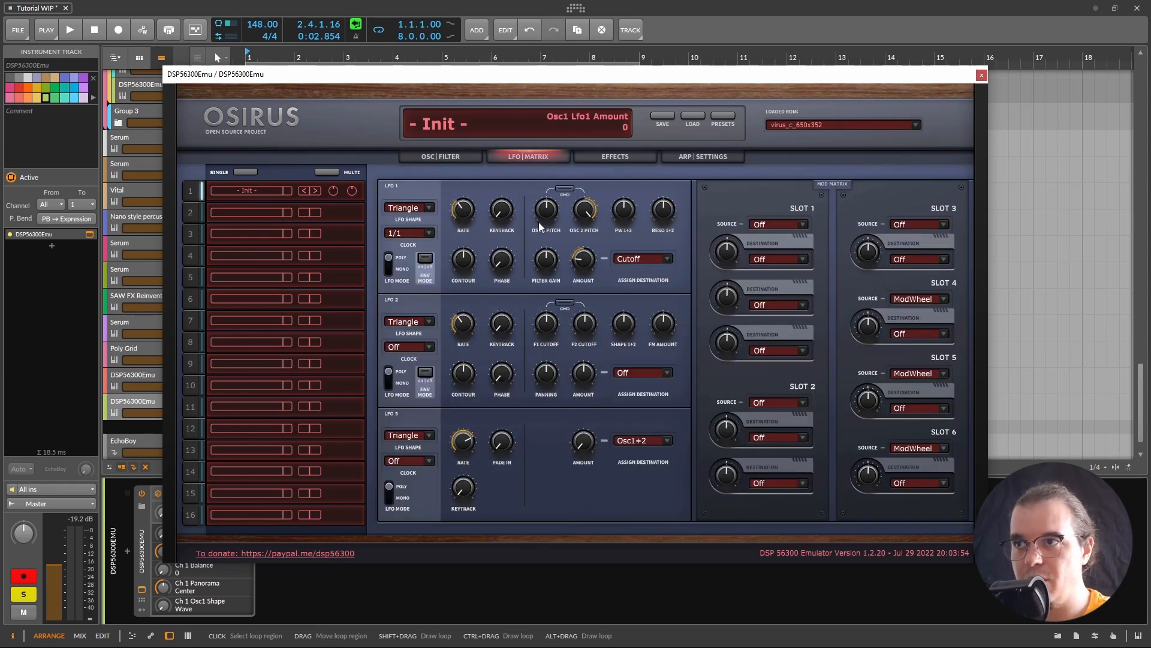
left_click_drag(528, 279, 526, 286)
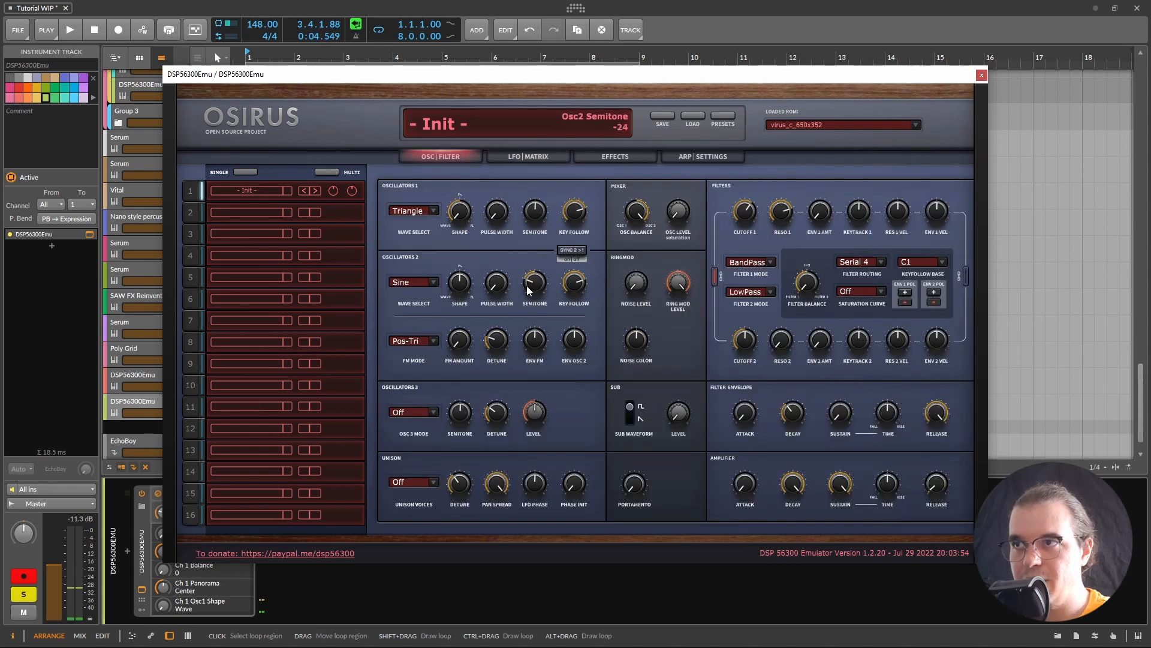
key("space")
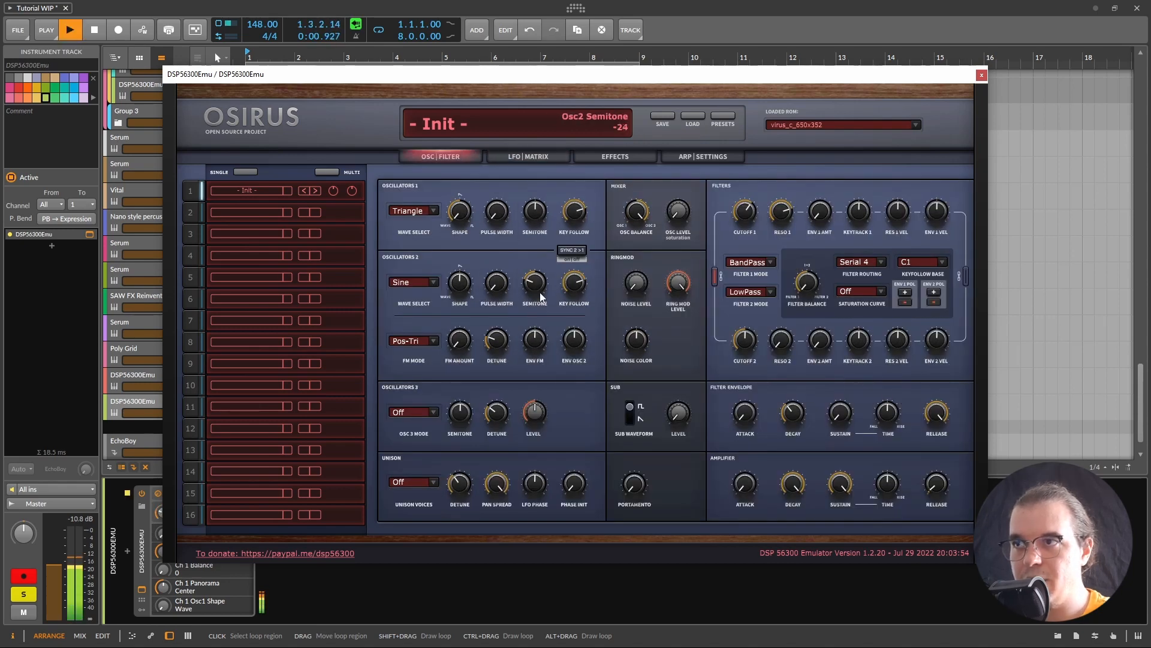
mouse_move(760, 214)
left_click_drag(783, 213, 744, 214)
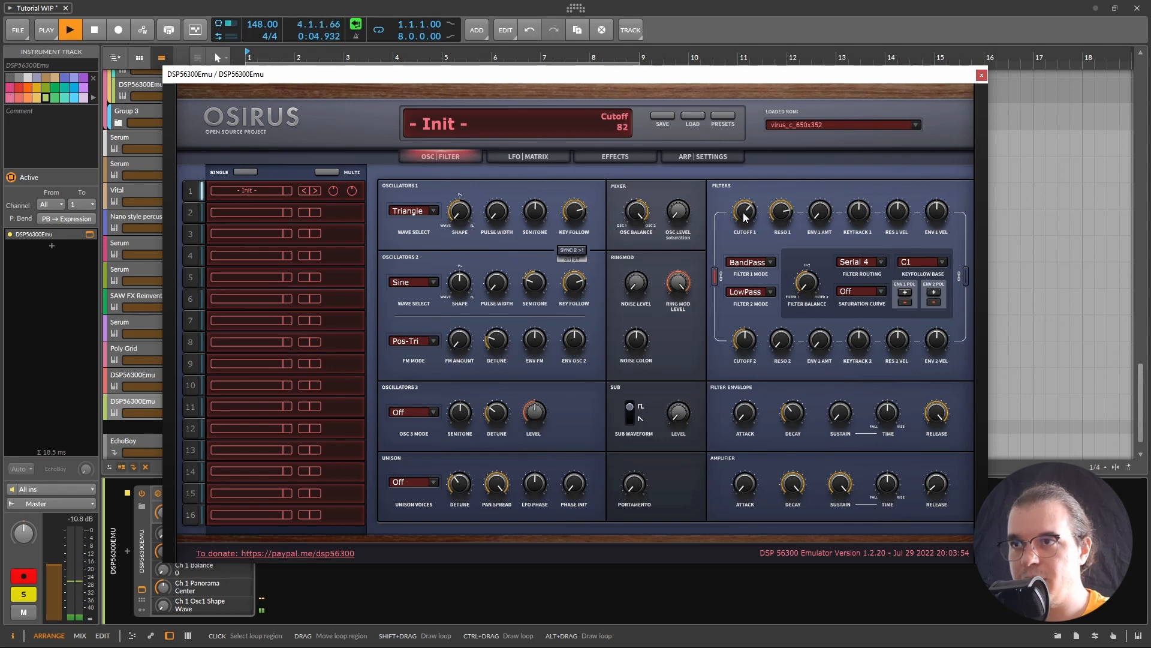
left_click(548, 153)
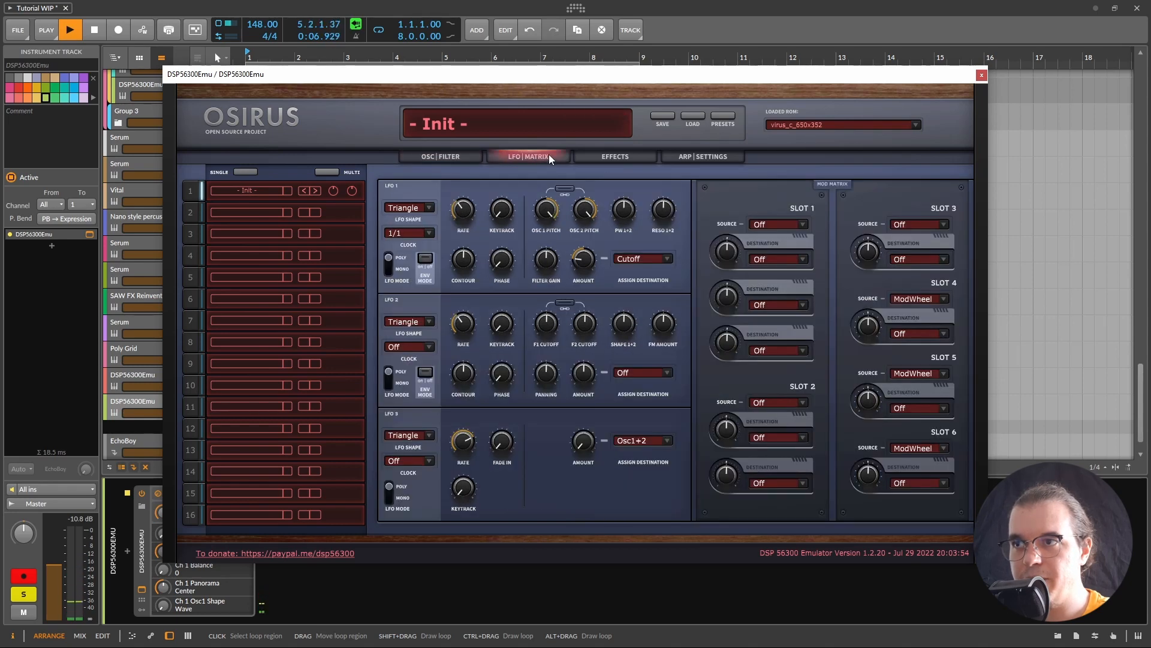
Step: In mod matrix slot 1, set the source to Lfo 1 and the destination to Osc2Pitch
key("space")
mouse_move(581, 272)
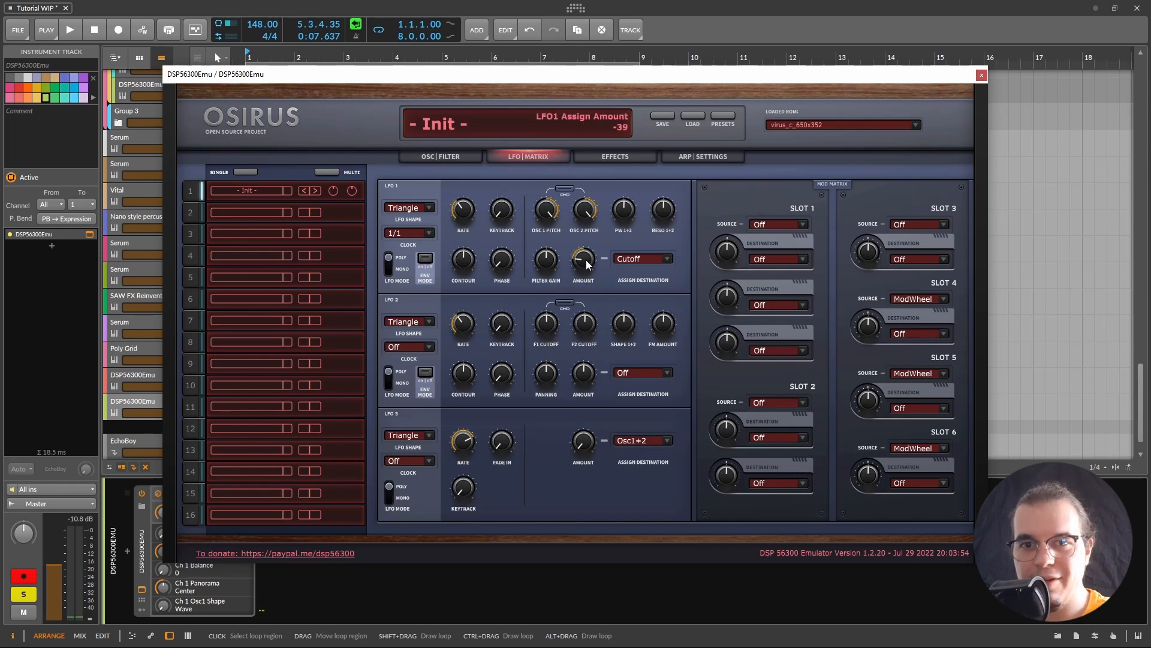
left_click(791, 222)
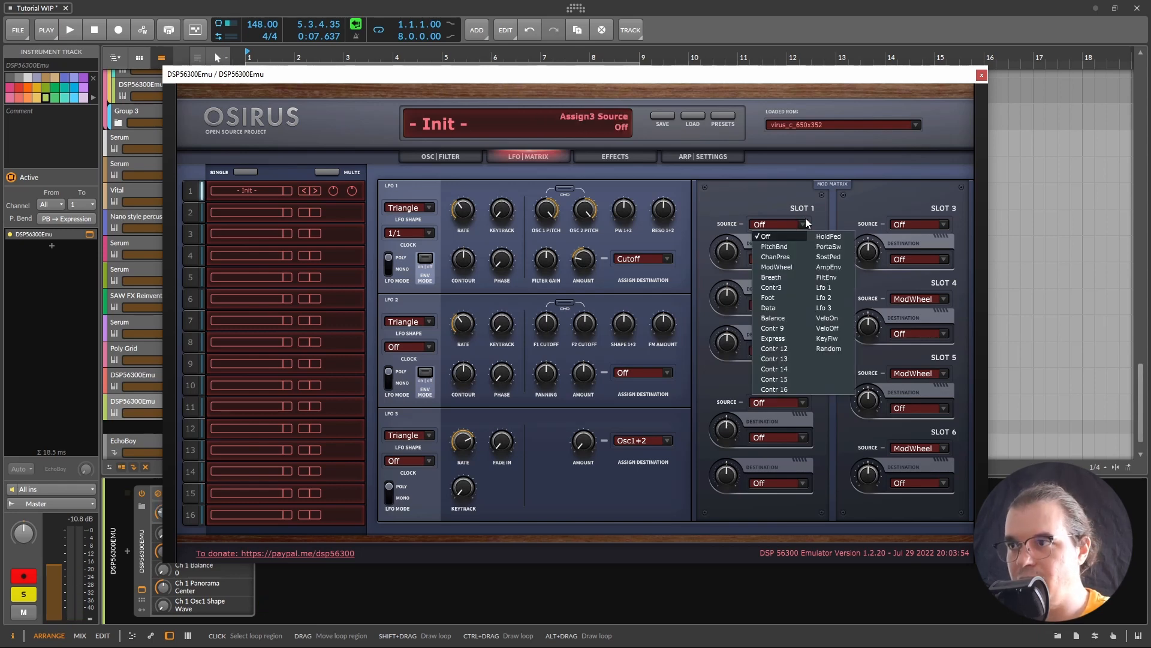
left_click(824, 287)
left_click(779, 258)
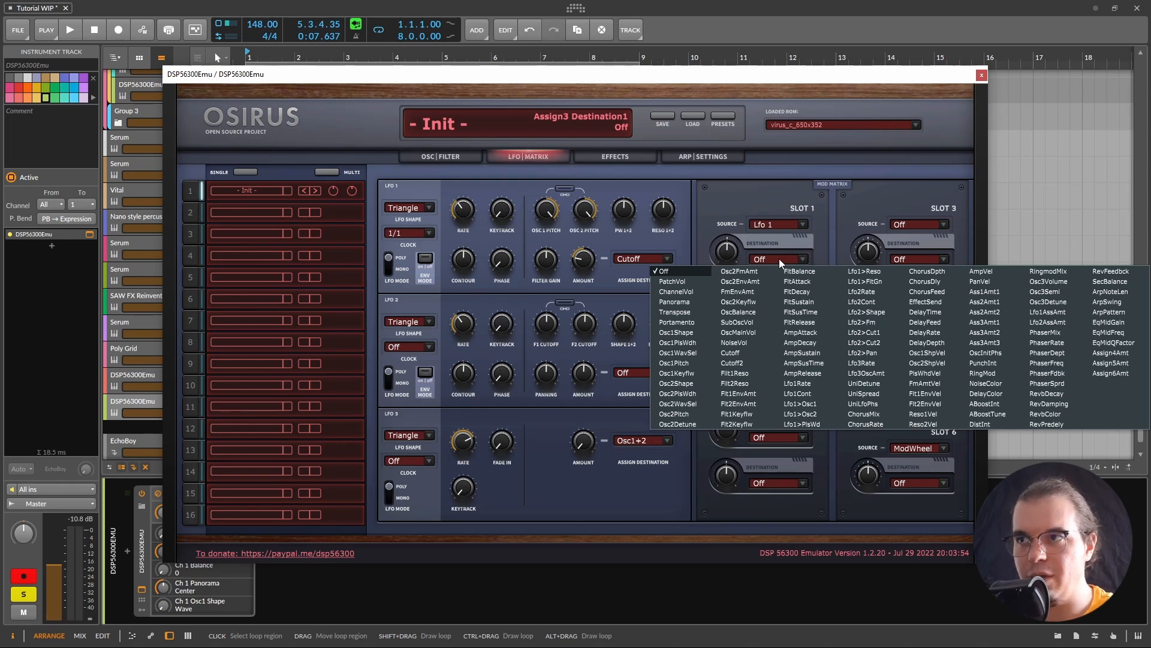
left_click(585, 210)
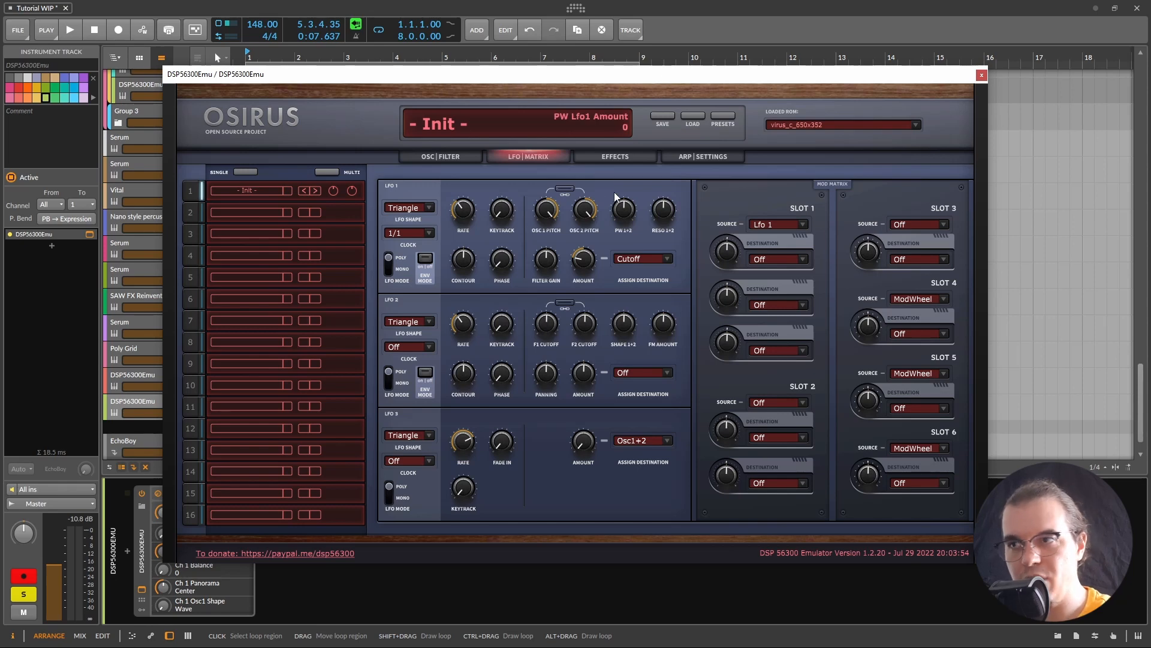
left_click(776, 261)
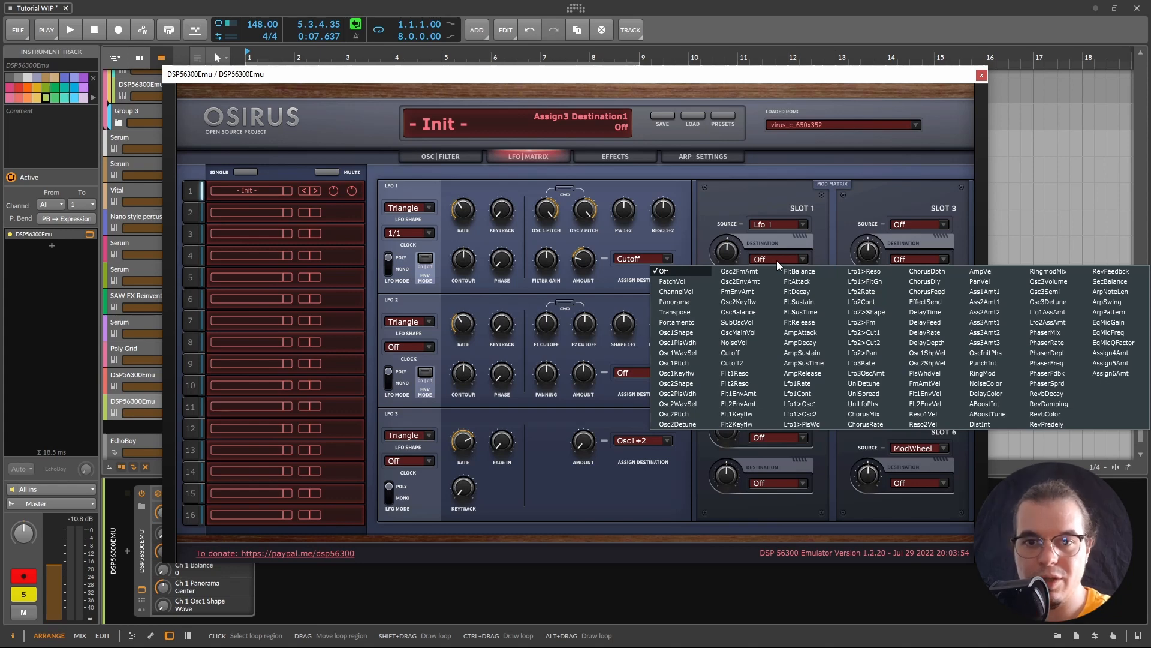
Step: Adjust how strongly LFO 1 modulates oscillator 2 pitch while auditioning
key("space")
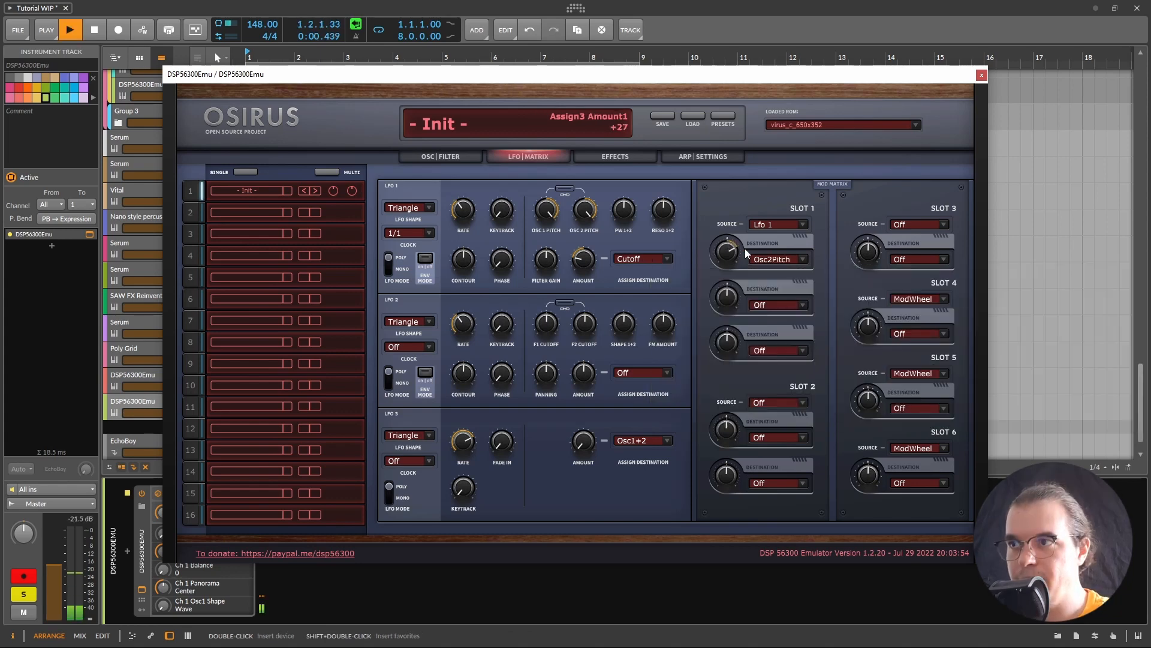
mouse_move(745, 249)
left_mouse_down()
mouse_move(749, 232)
mouse_move(714, 218)
mouse_move(728, 253)
left_mouse_up()
key("space")
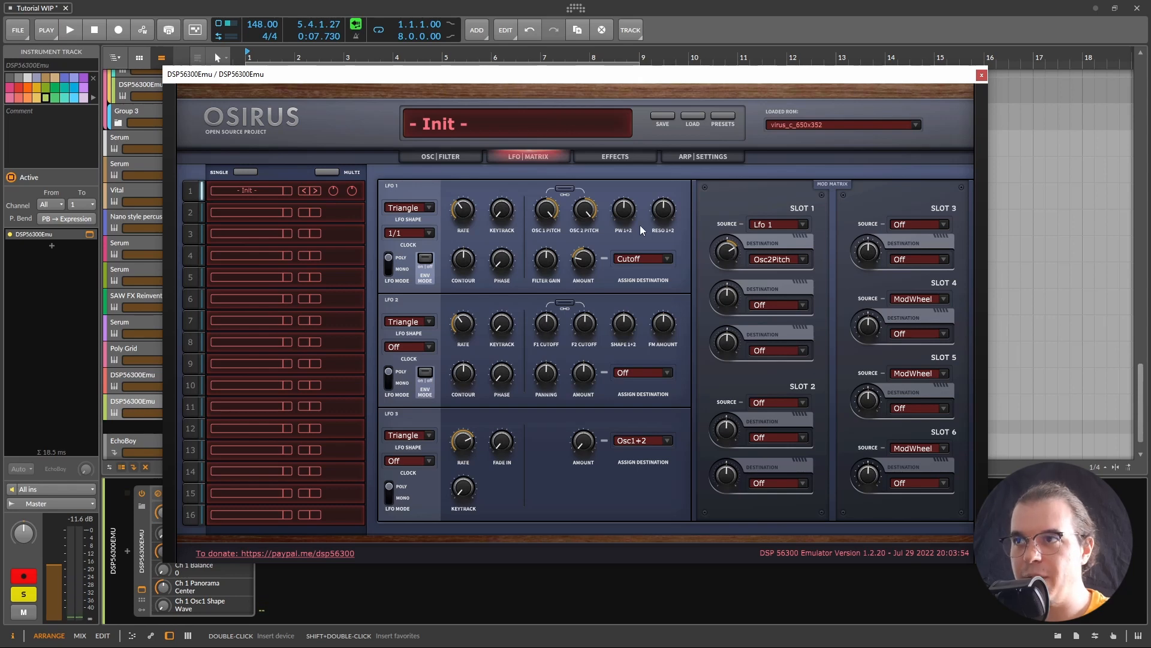
left_click(619, 163)
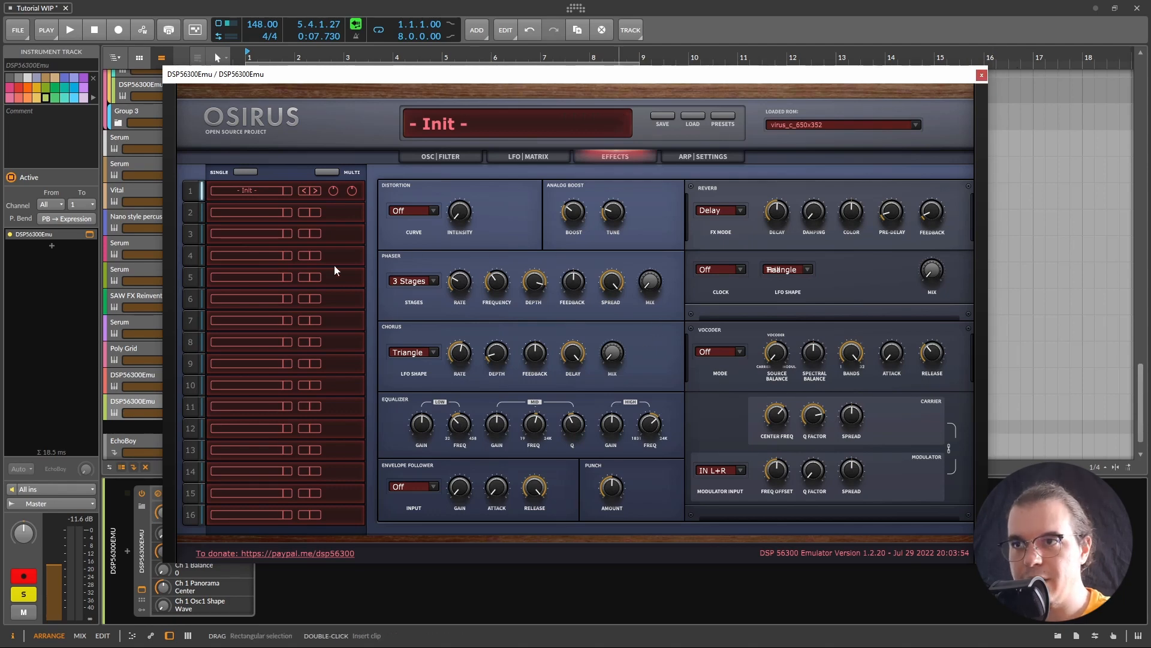
Step: Set the phaser to 6 stages, feedback about +30 and frequency about 75
left_click(412, 281)
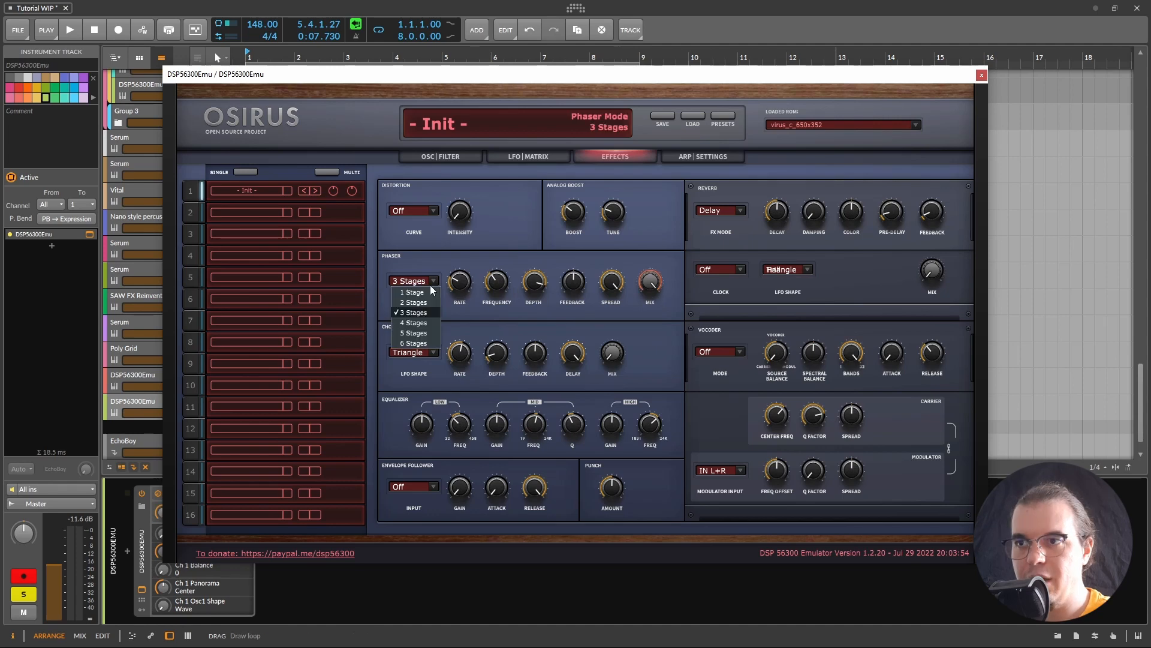
left_click(415, 344)
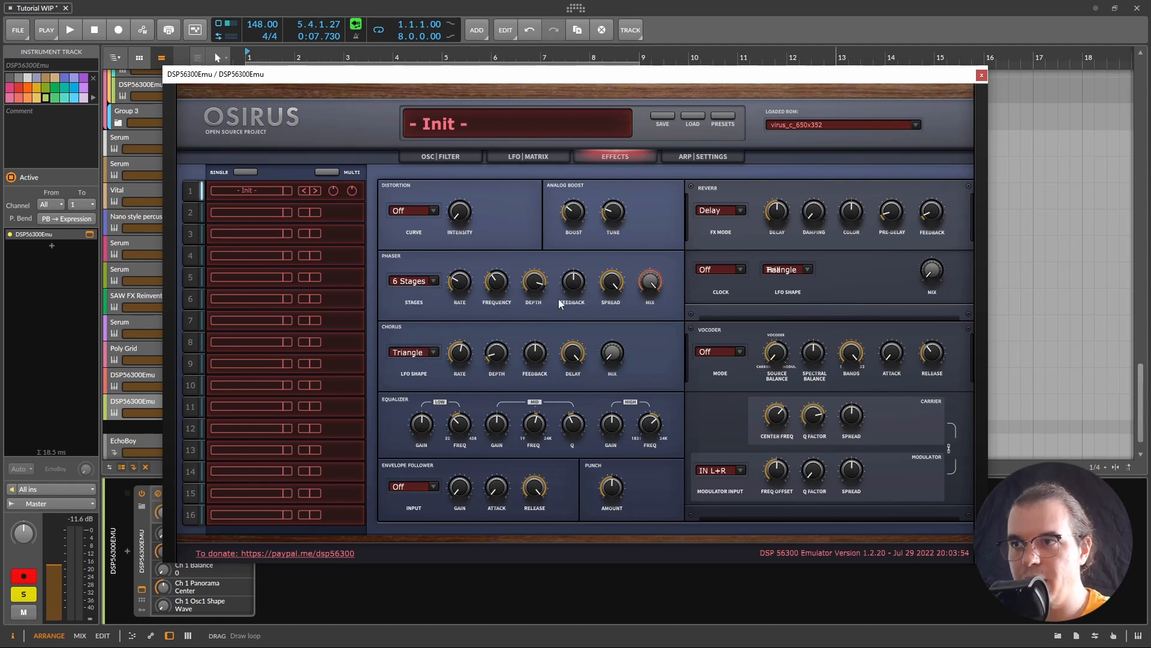
left_click_drag(595, 282, 480, 315)
key("space")
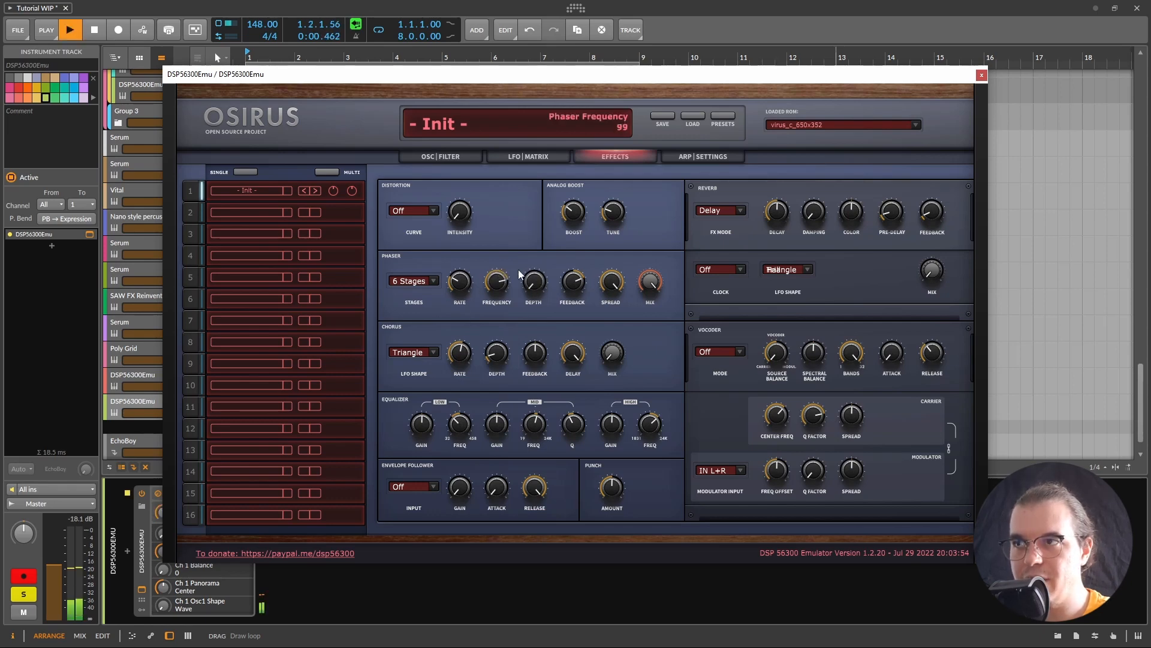
mouse_move(509, 264)
left_mouse_down()
mouse_move(463, 262)
mouse_move(526, 256)
mouse_move(477, 249)
mouse_move(506, 285)
left_mouse_up()
key("space")
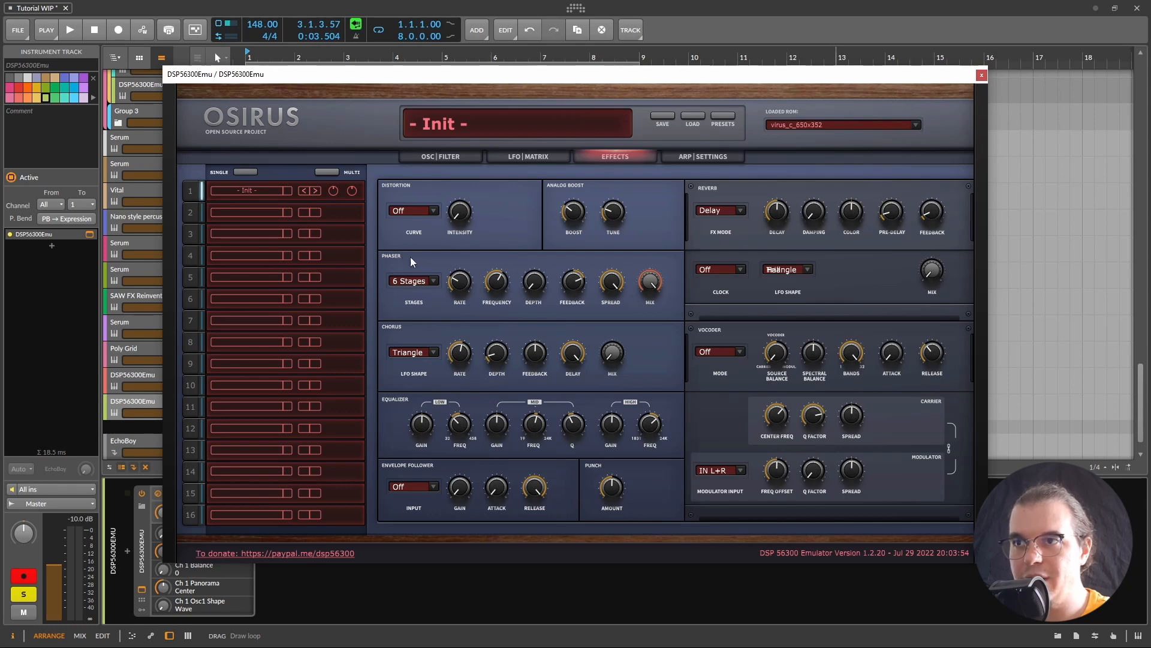
left_click(548, 160)
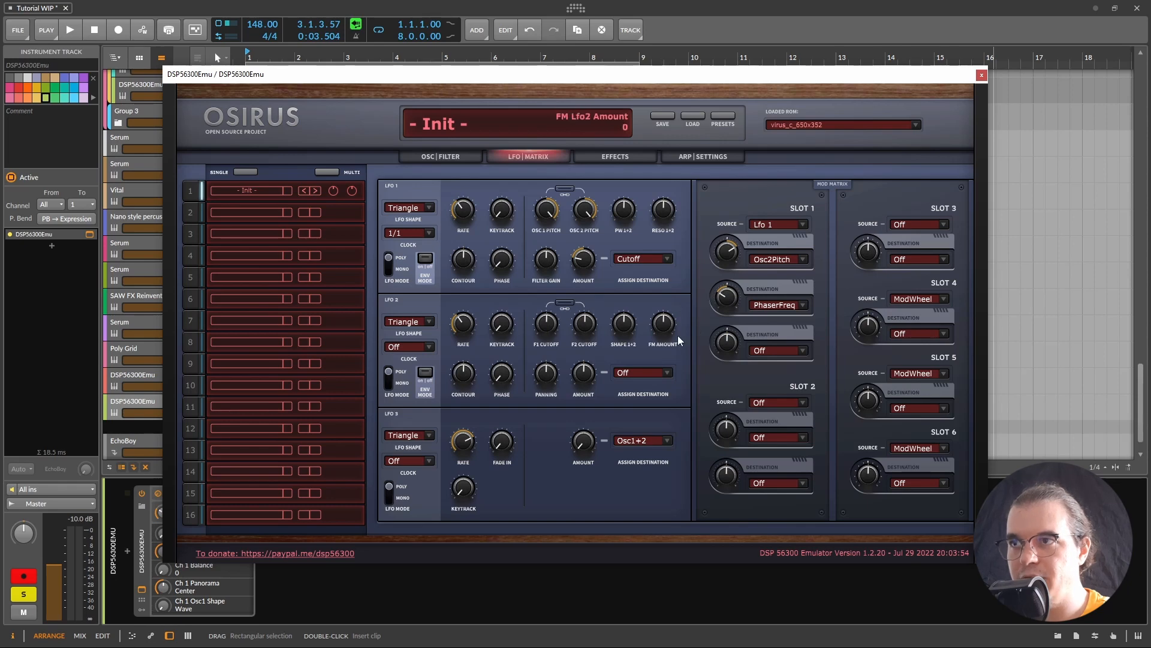
Step: Lower the phaser spread on the Effects page and audition the change
key("space")
left_click(615, 156)
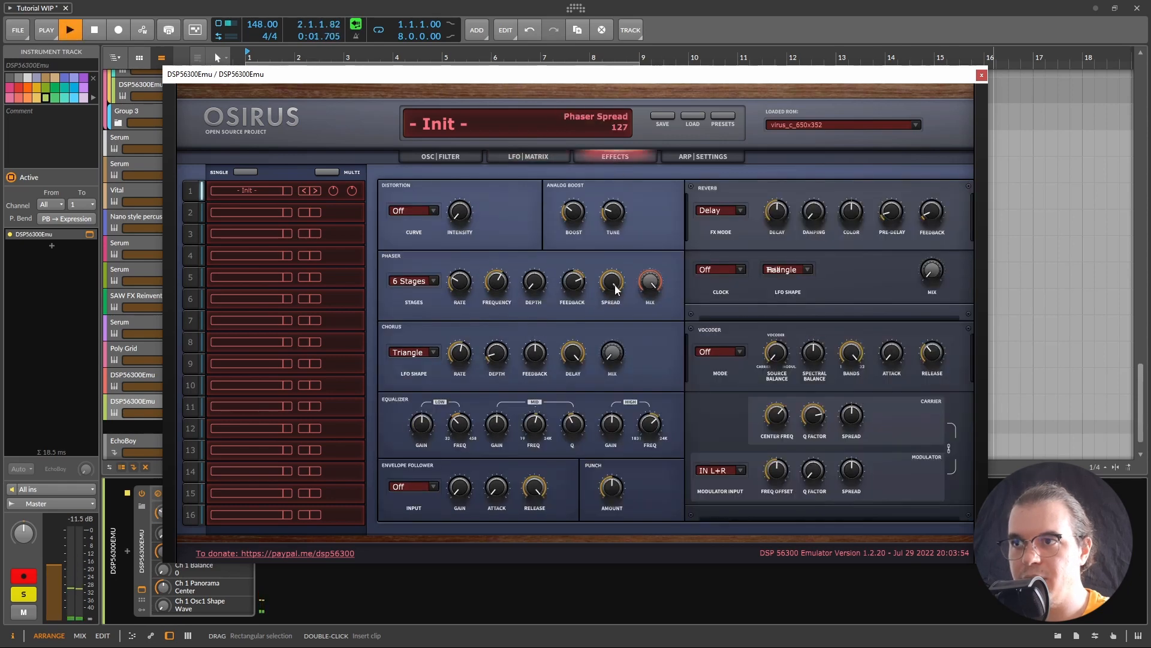
key("space")
mouse_move(621, 284)
left_mouse_down()
mouse_move(607, 286)
mouse_move(621, 300)
left_mouse_up()
key("space")
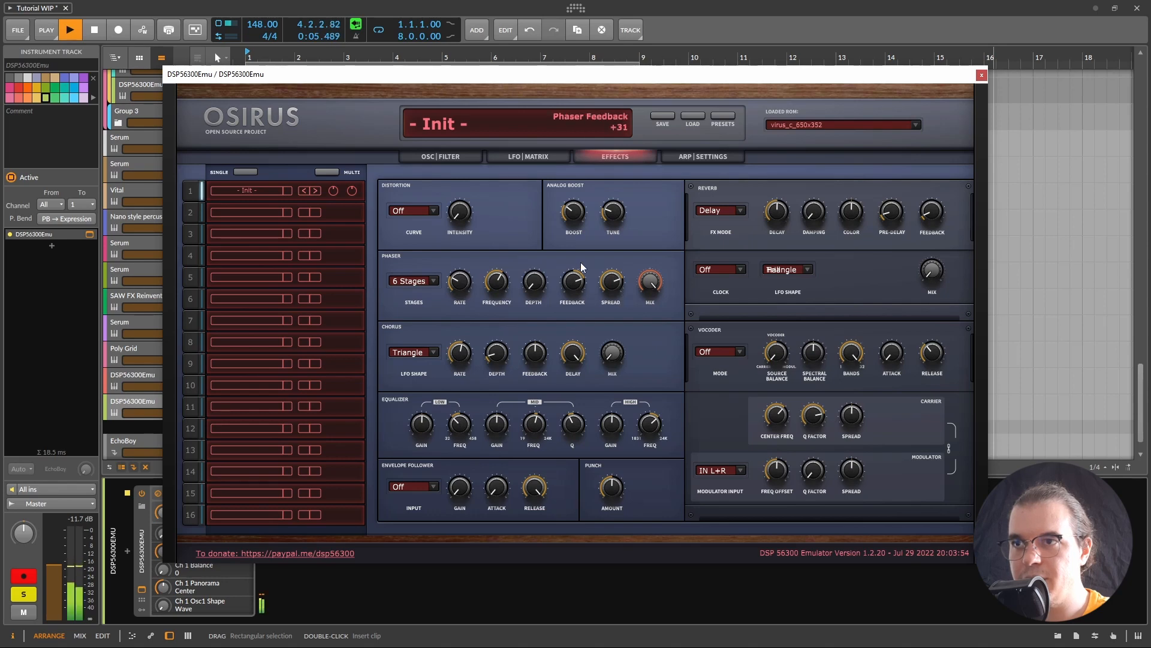
key("space")
Step: Raise slot 1's LFO amount on PhaserFreq to +30 while auditioning
left_click(529, 157)
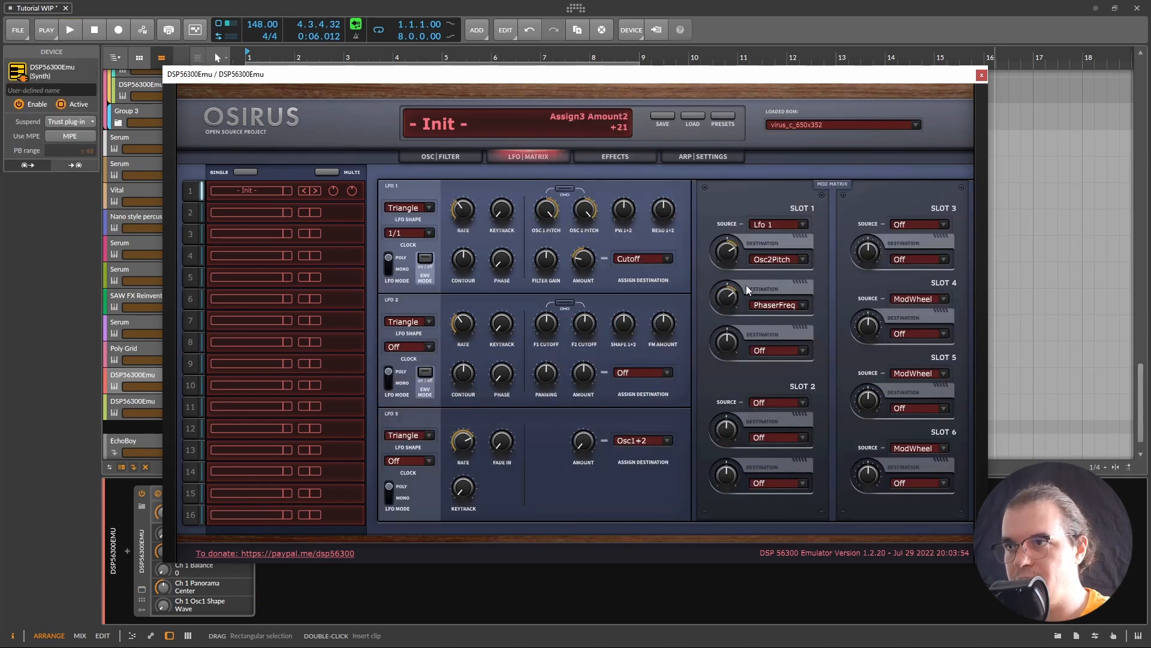
left_click_drag(733, 291, 734, 293)
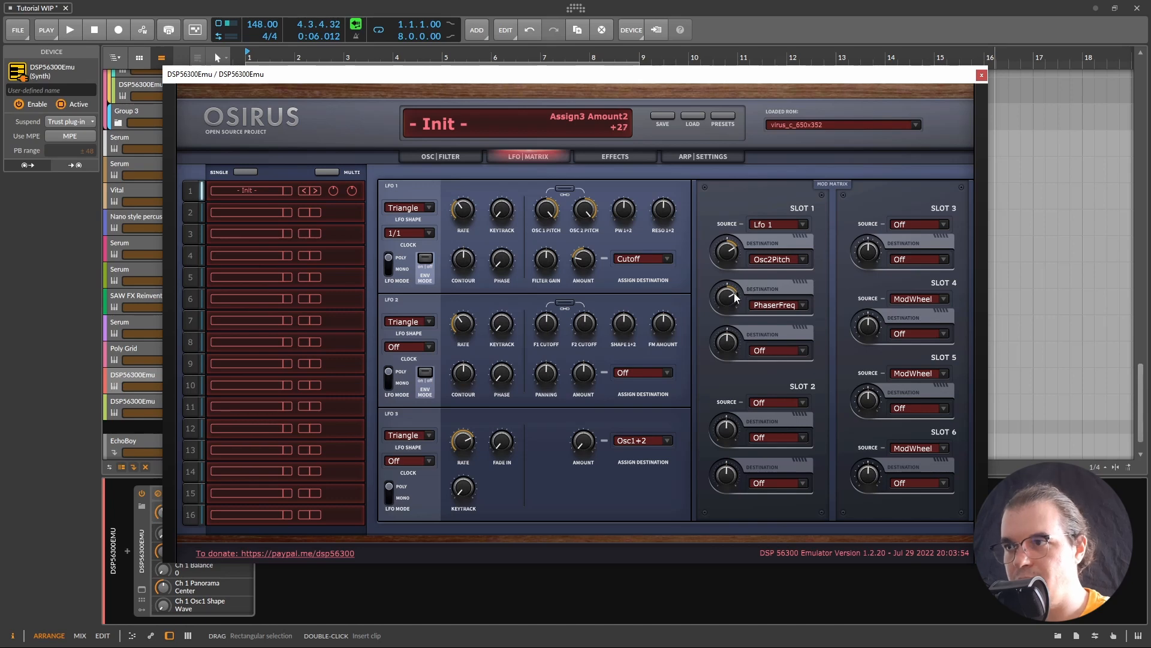
key("space")
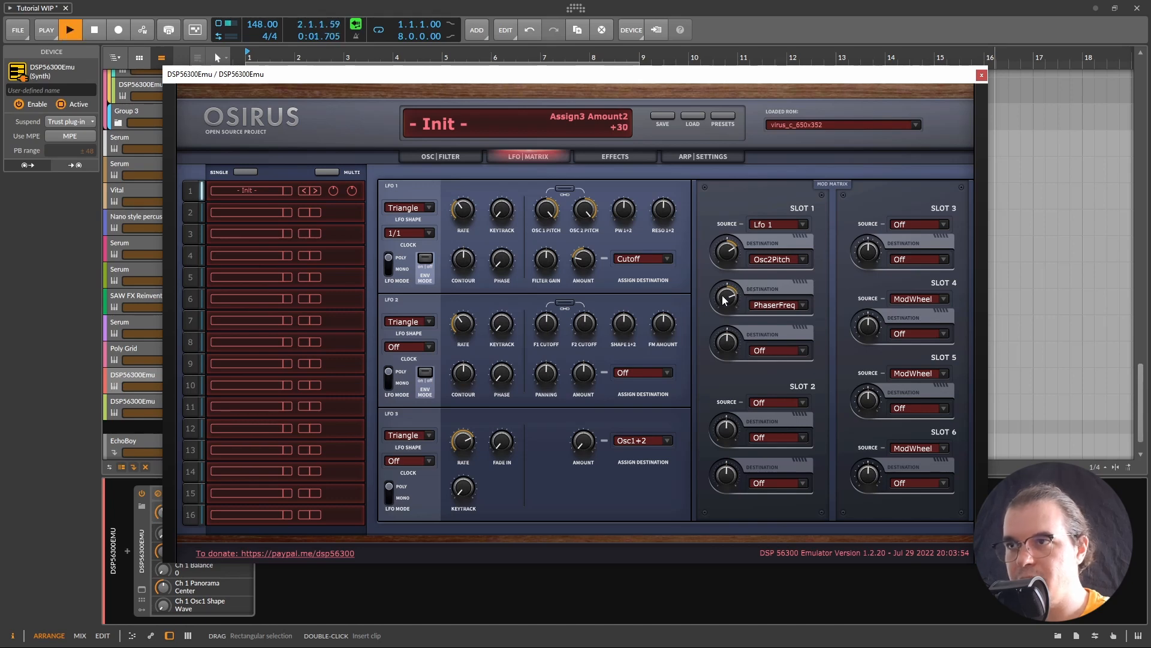
left_click(616, 157)
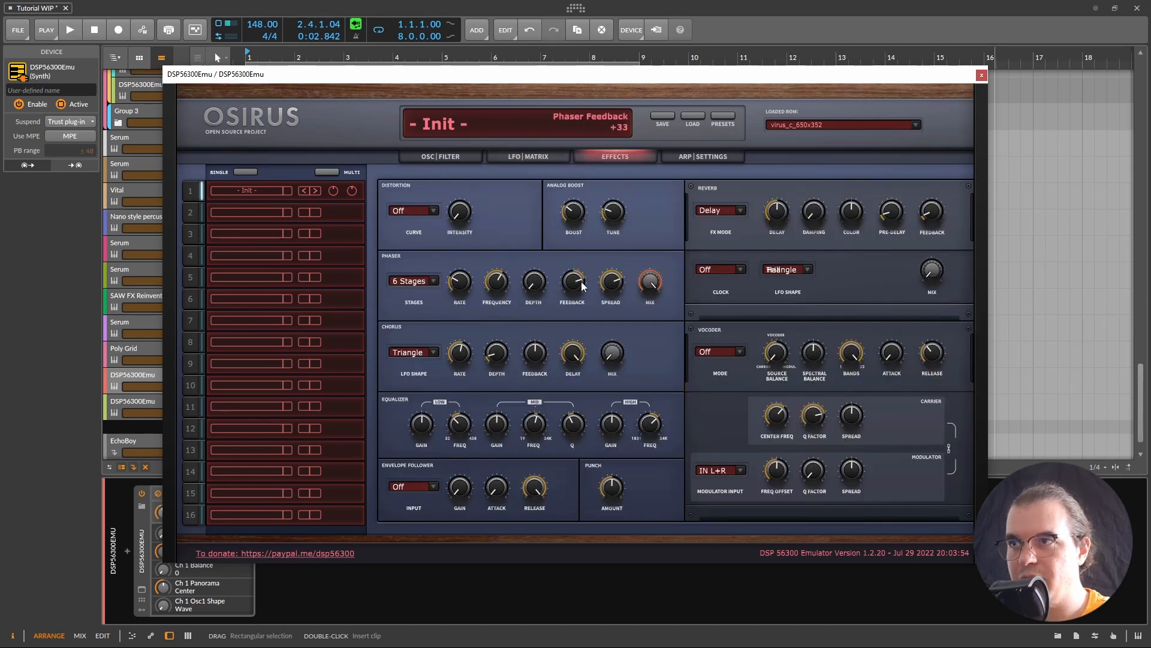
left_click(503, 155)
left_click(432, 153)
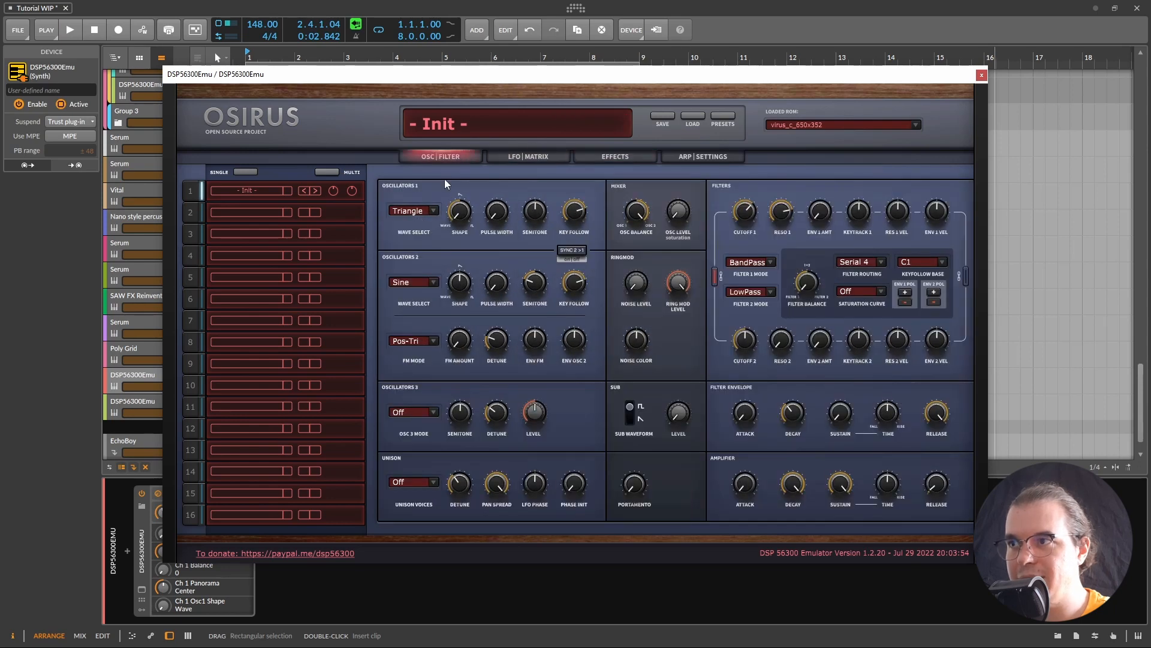
Step: Change the filter routing from Serial 4 to Serial 6 and audition it
left_click(858, 261)
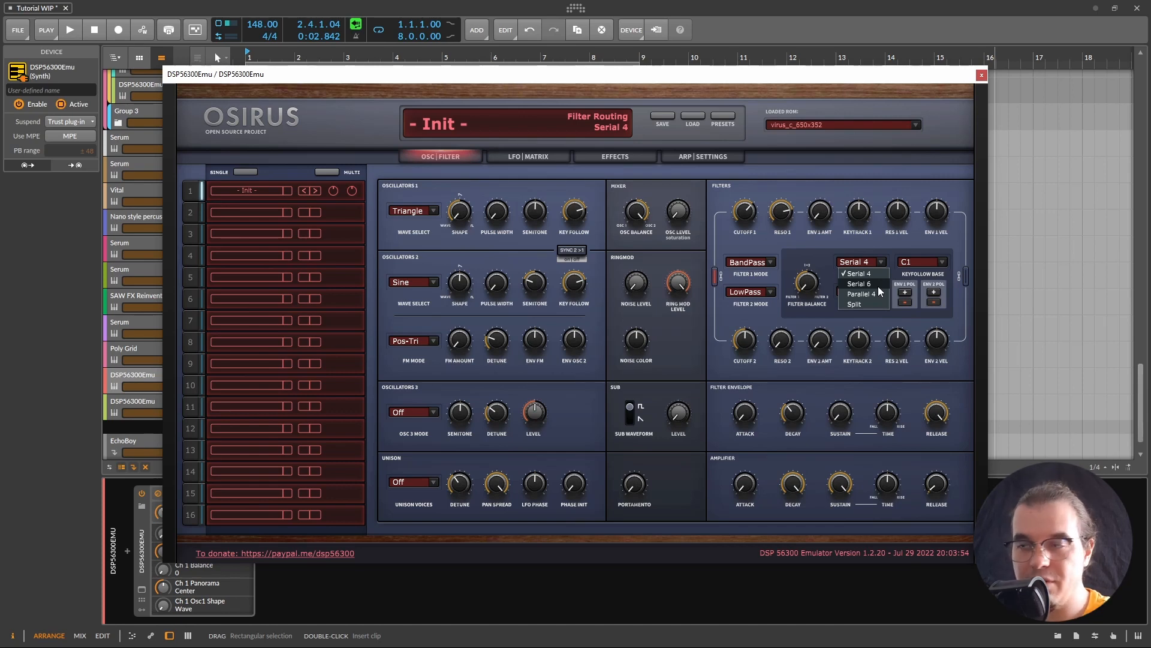
left_click(878, 286)
key("space")
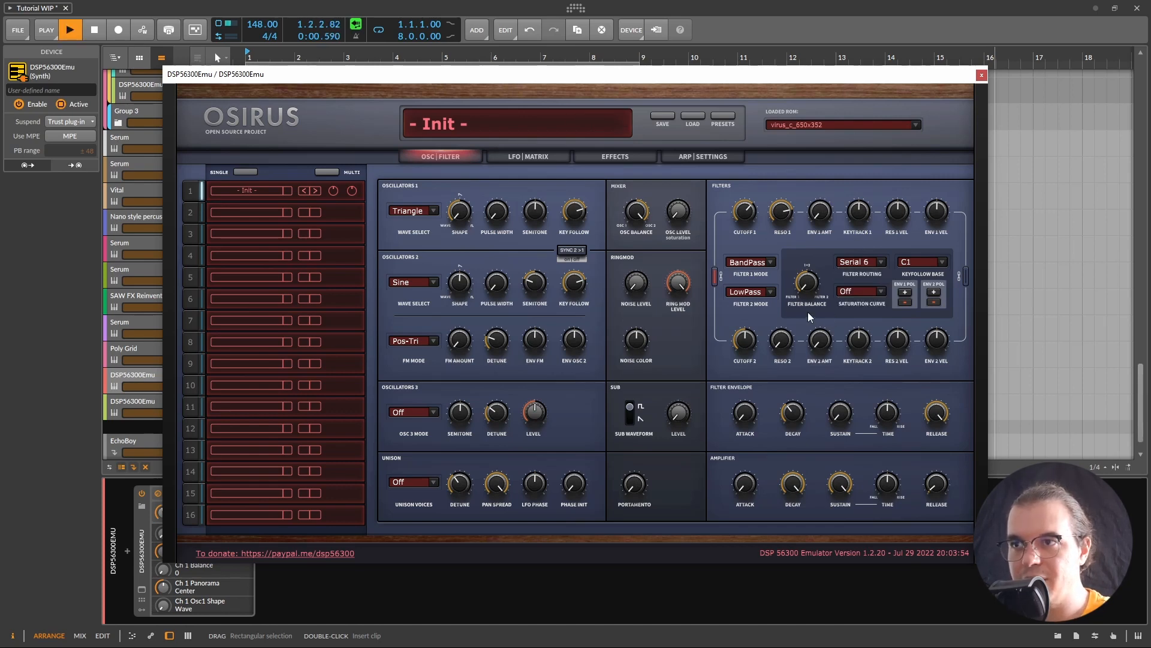
left_click(568, 159)
left_click(589, 158)
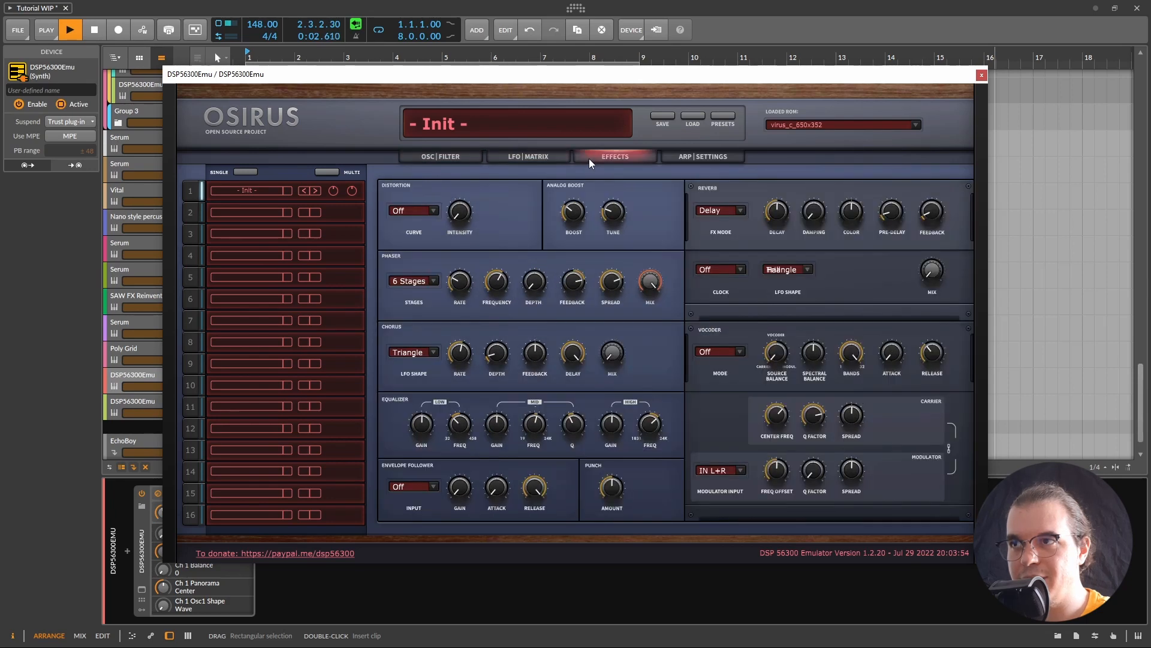
Step: Turn the chorus mix up to 127 and set the chorus delay to 101
mouse_move(578, 277)
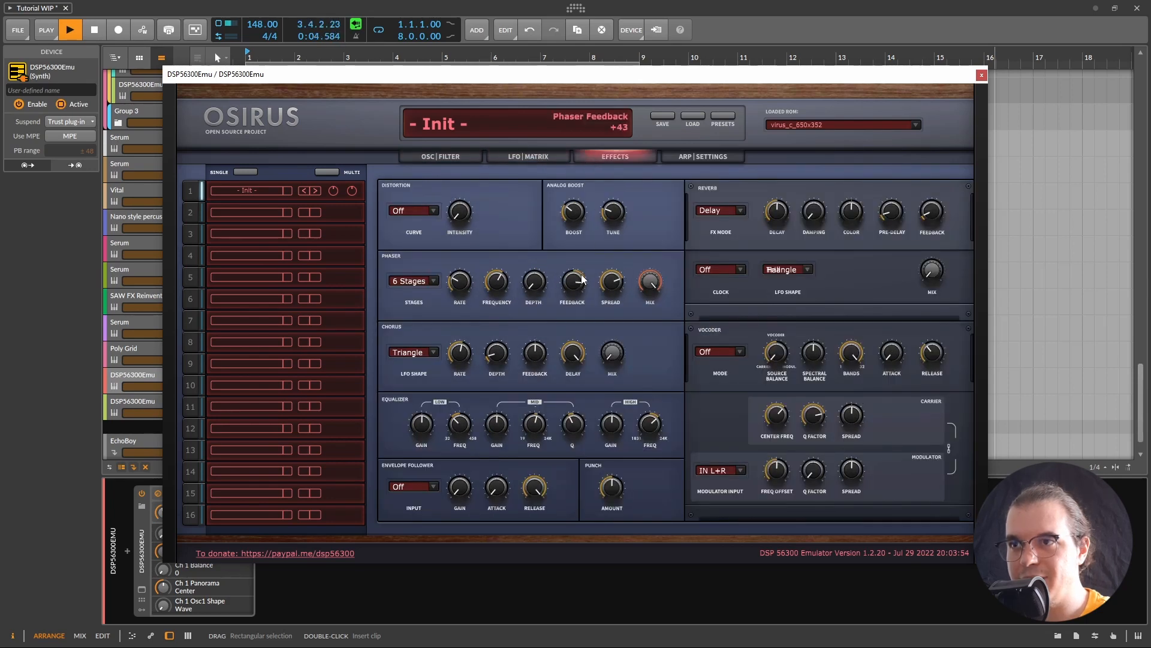
key("space")
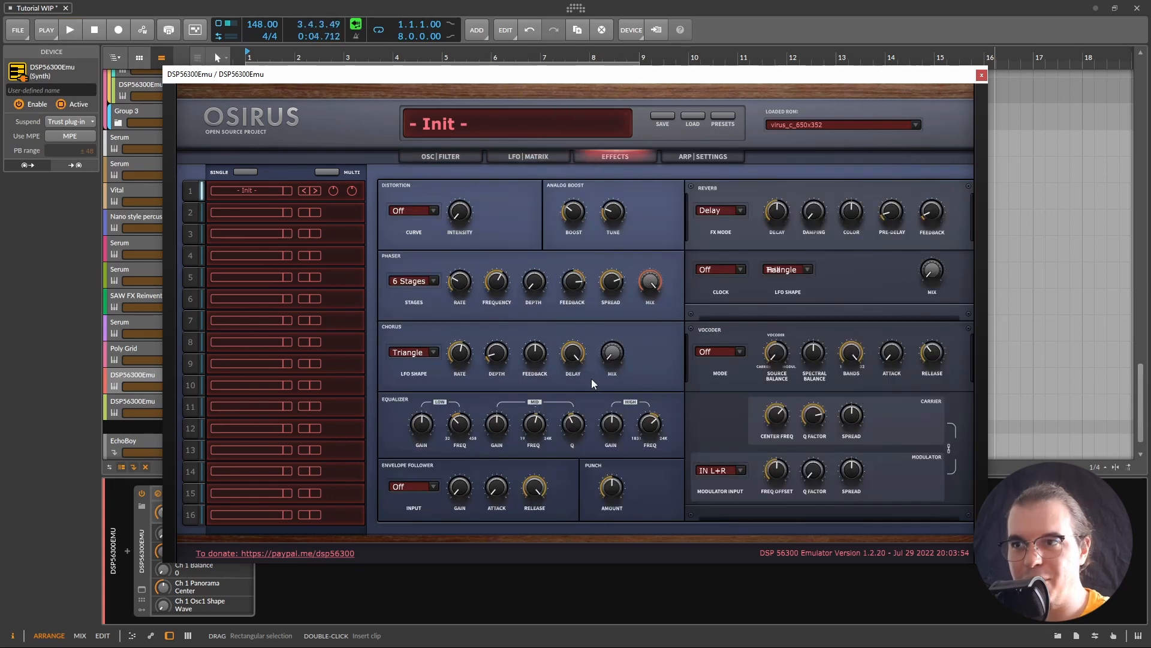
mouse_move(624, 359)
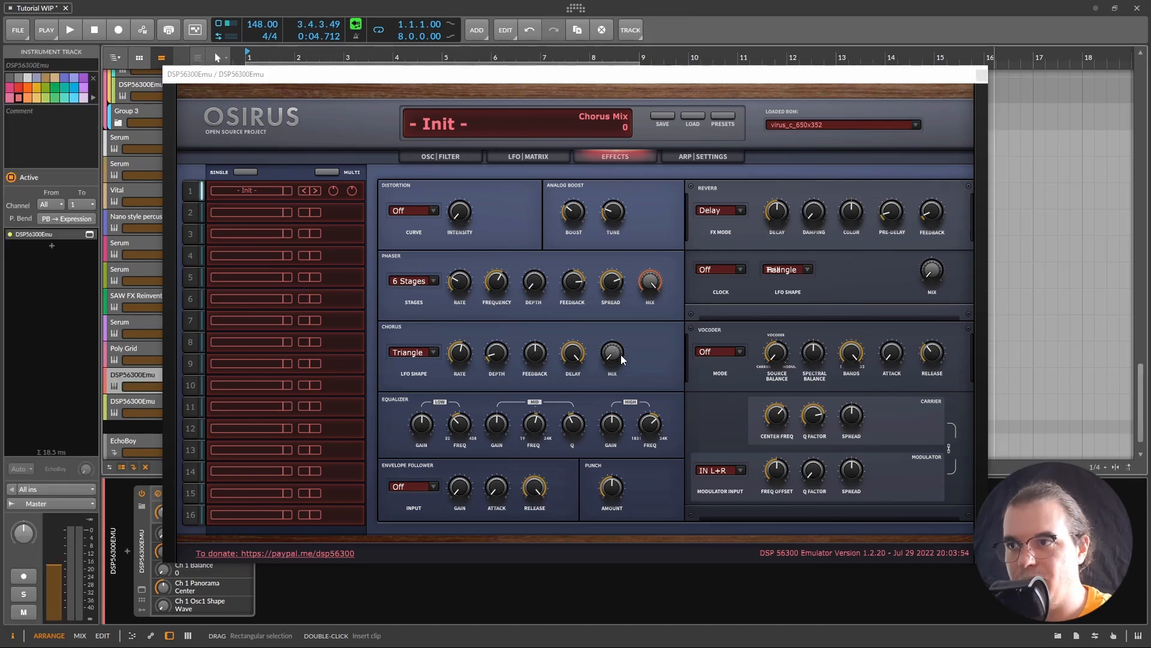
left_click_drag(621, 355, 759, 183)
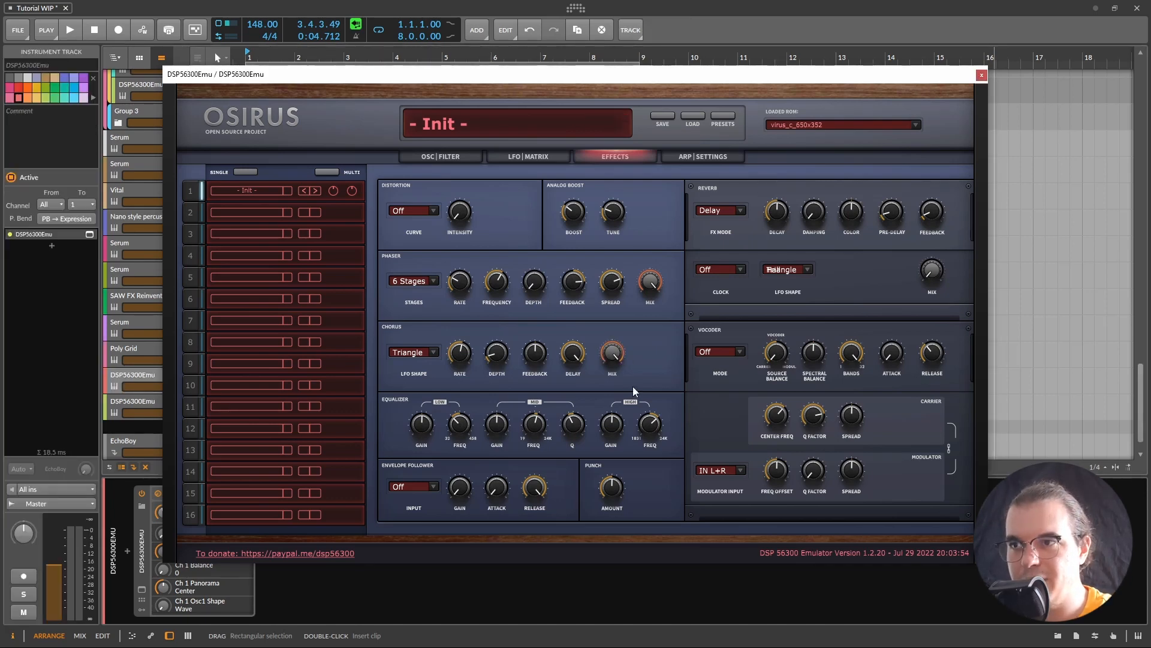
mouse_move(460, 352)
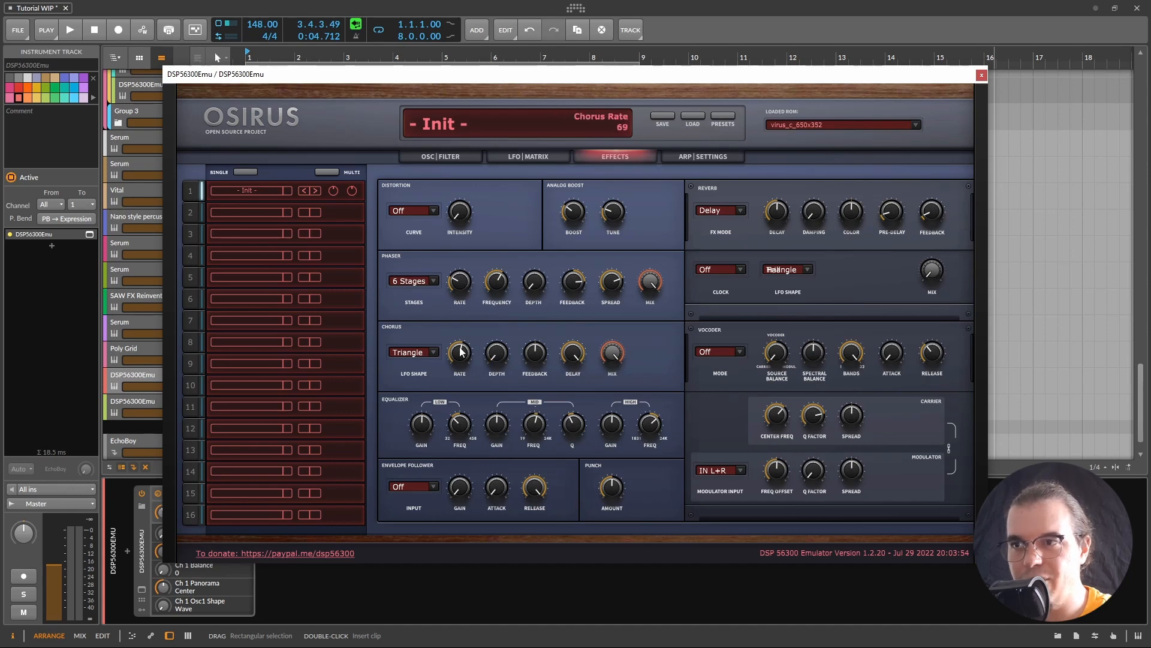
mouse_move(549, 362)
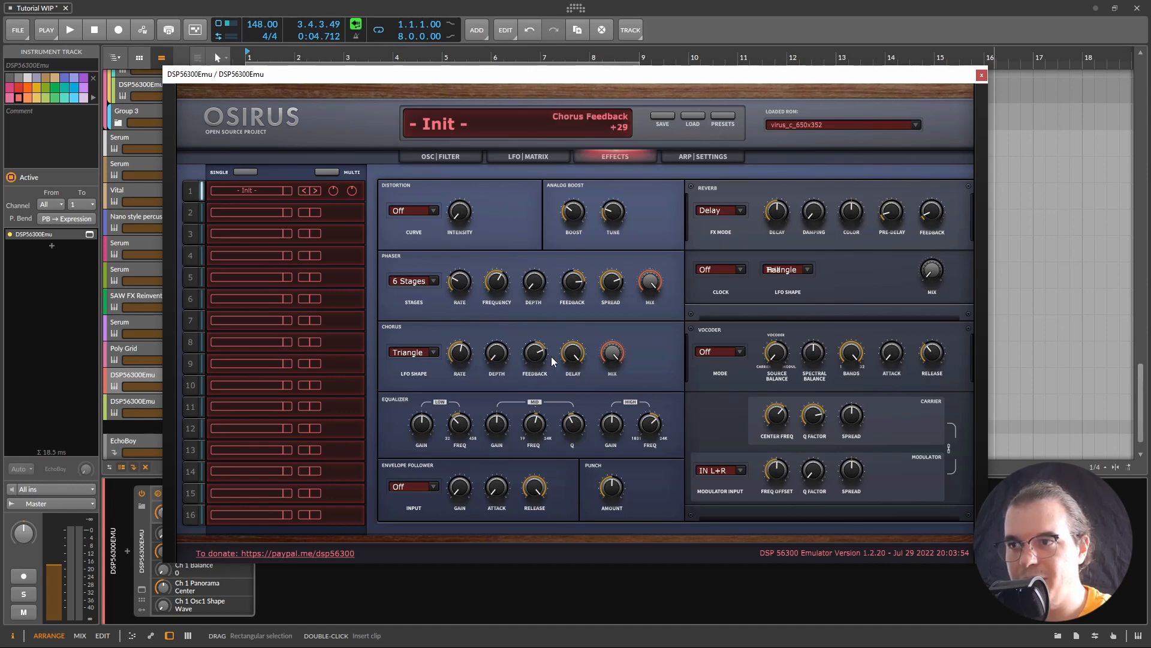
left_click_drag(574, 353, 599, 347)
key("space")
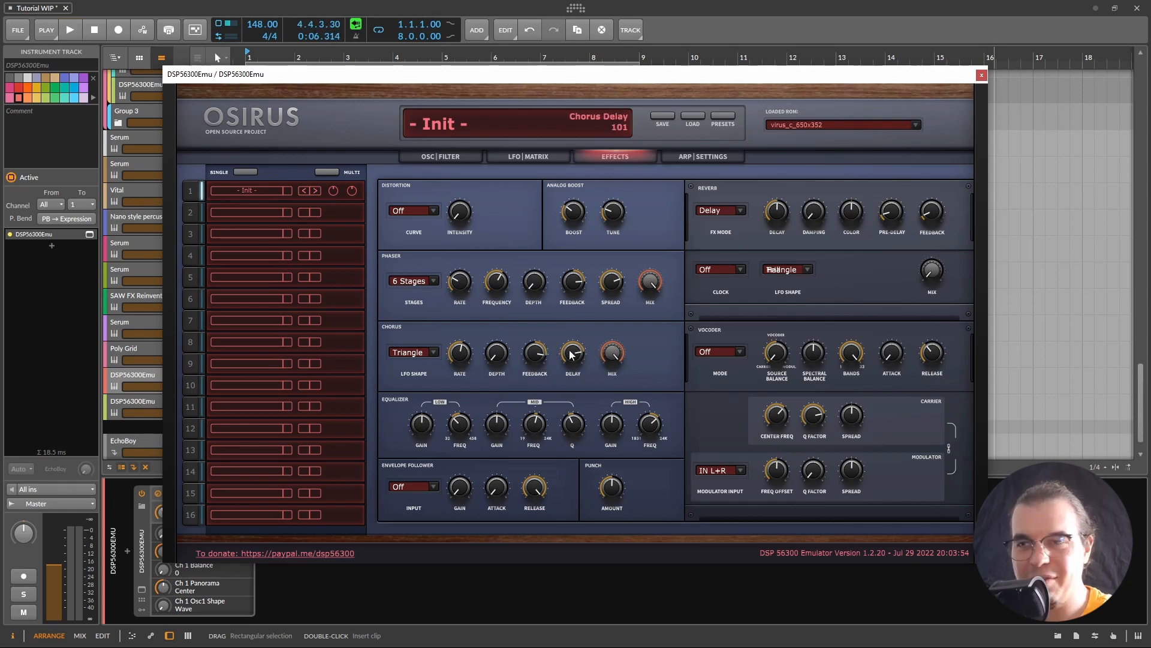
Step: Route slot 1's third modulation to ChorusDly and audition it
left_click(532, 157)
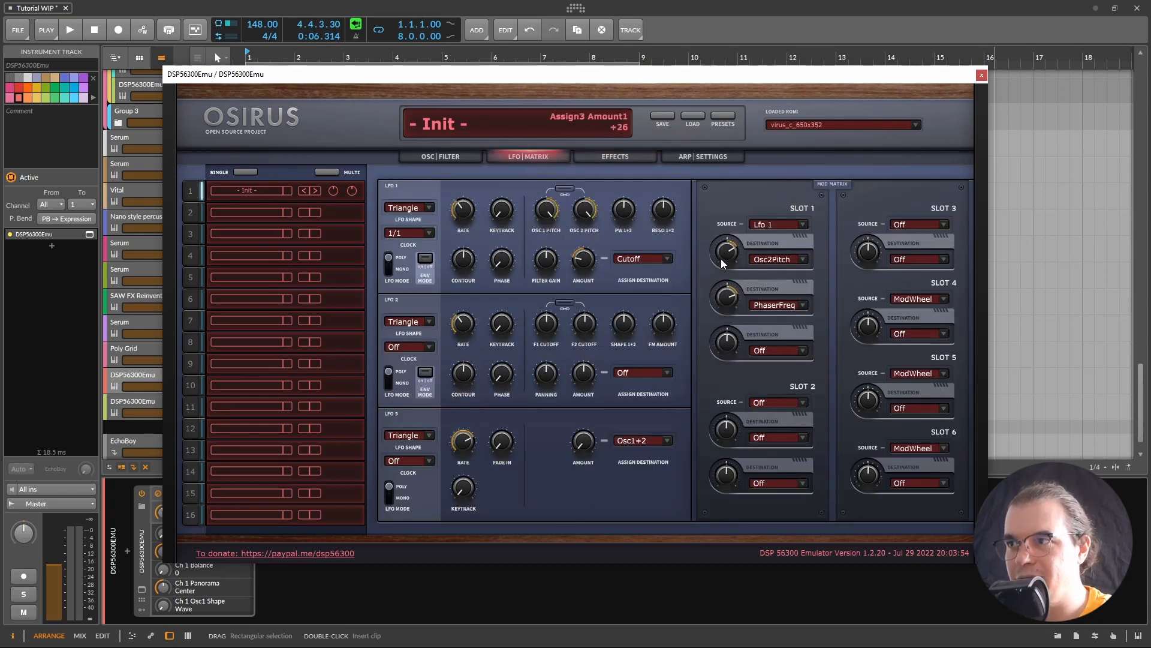
left_click(805, 350)
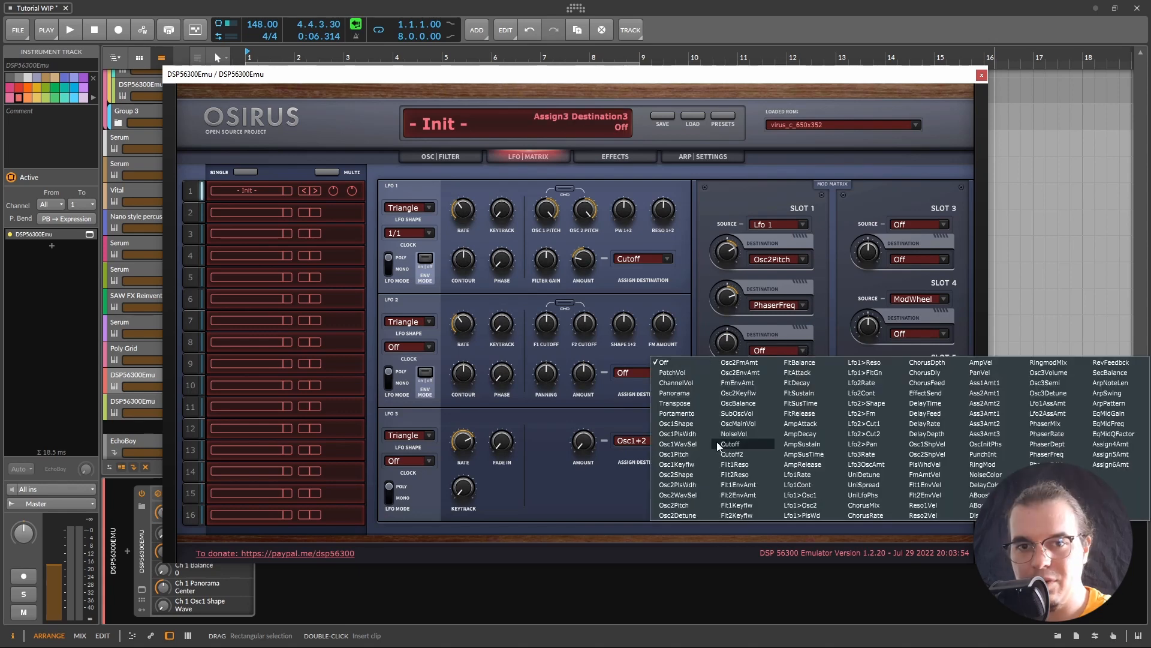
left_click(925, 372)
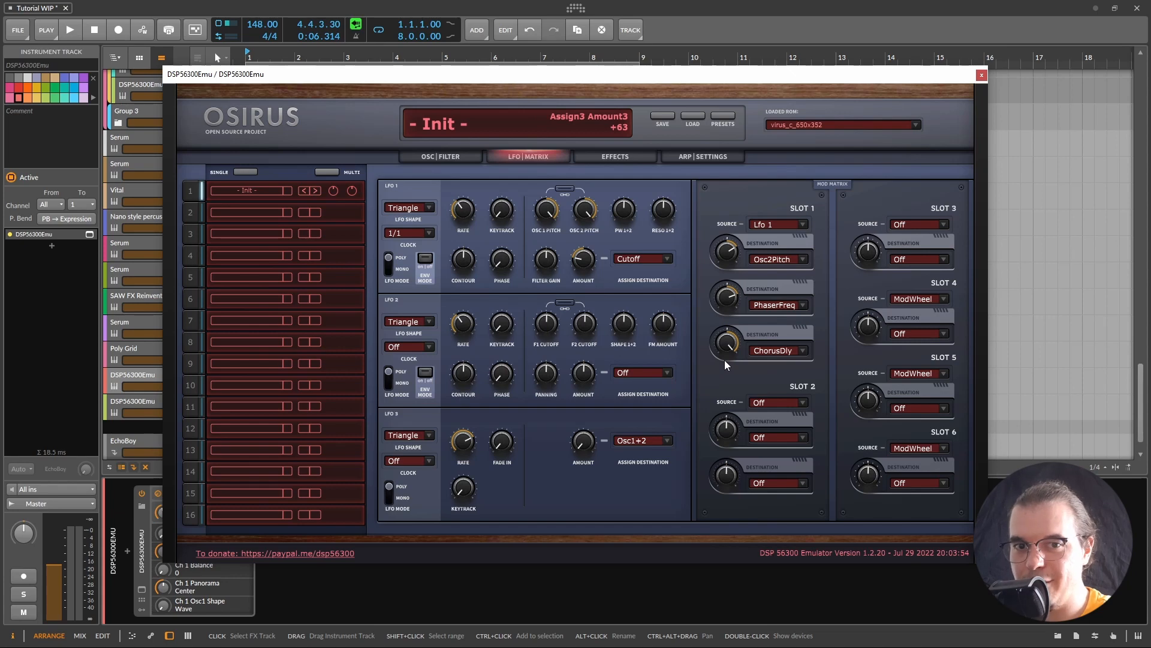
key("space")
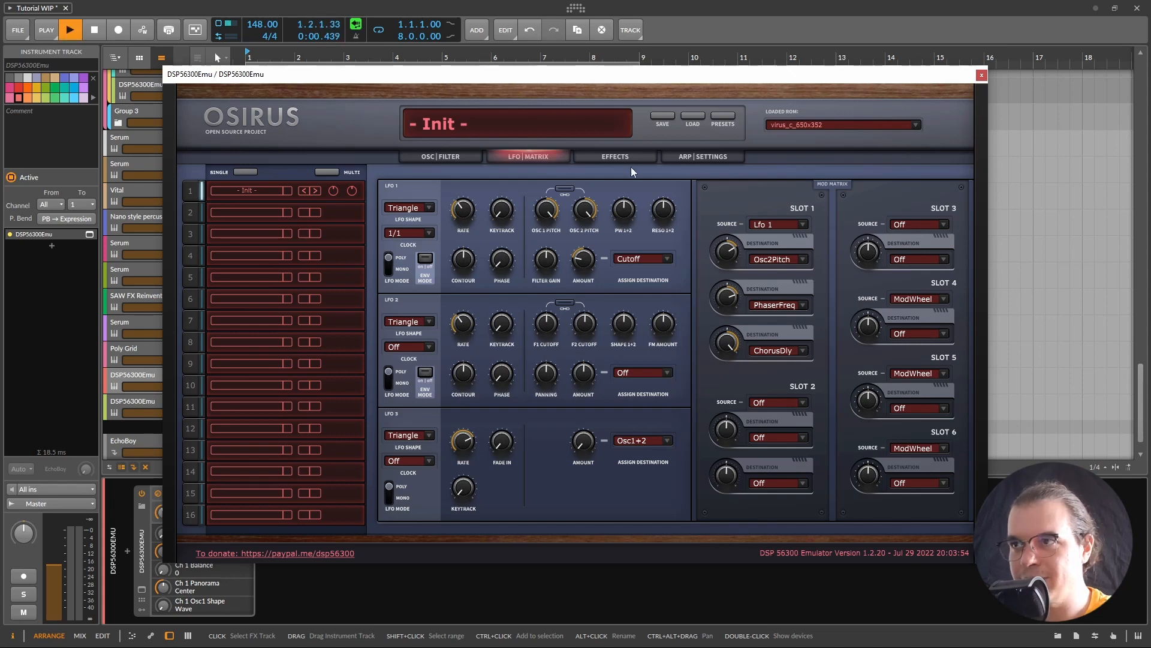
Step: Lower the chorus feedback on the Effects page while auditioning
left_click(630, 157)
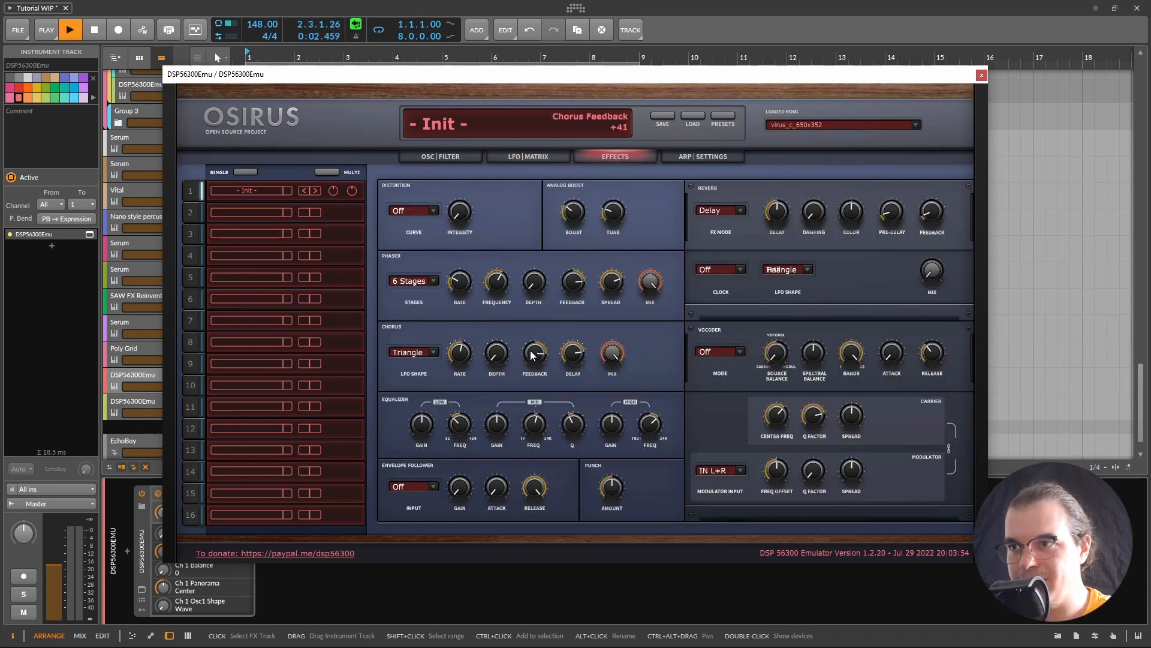
key("space")
mouse_move(538, 345)
left_mouse_down()
mouse_move(531, 351)
mouse_move(540, 351)
left_mouse_up()
key("space")
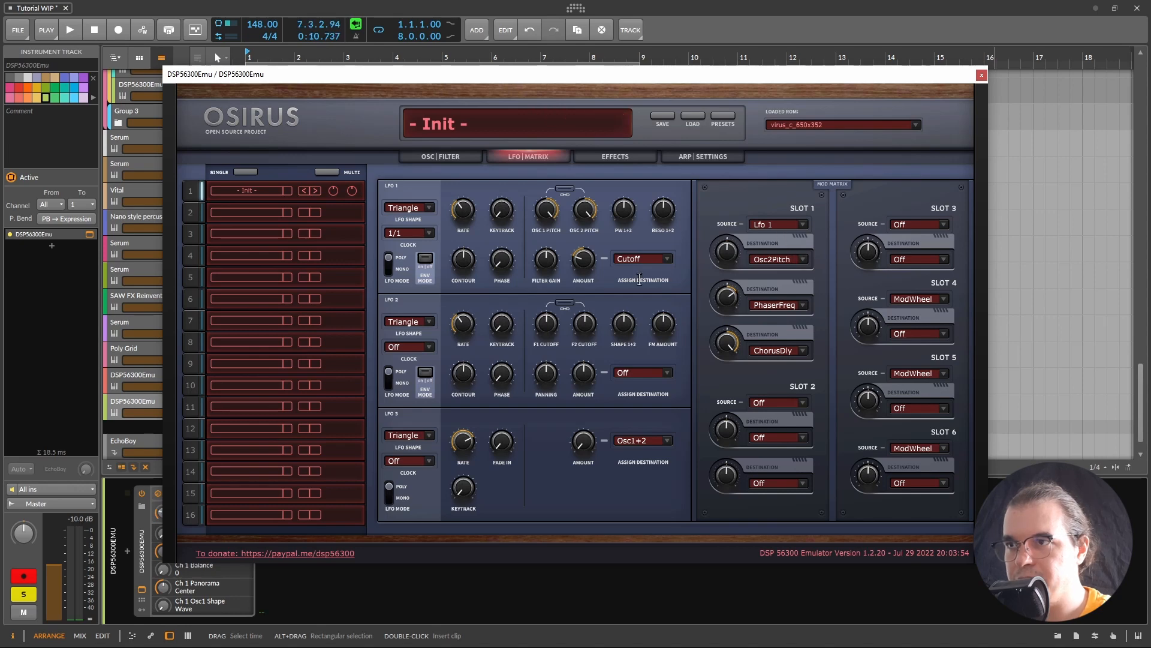
mouse_move(585, 262)
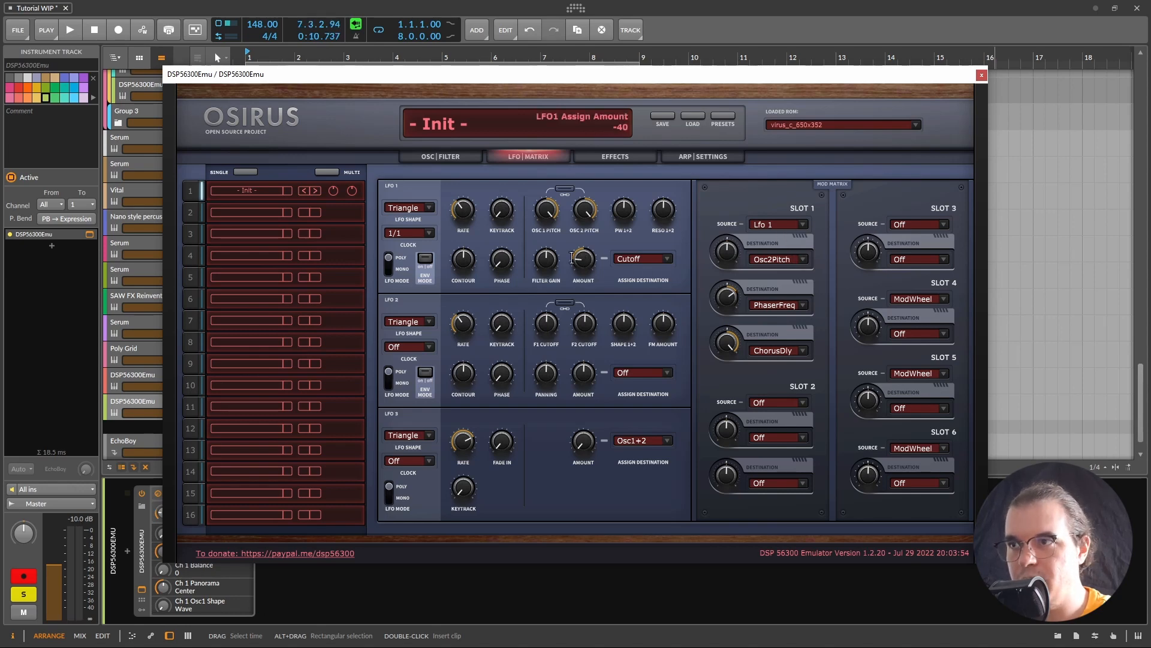
key("space")
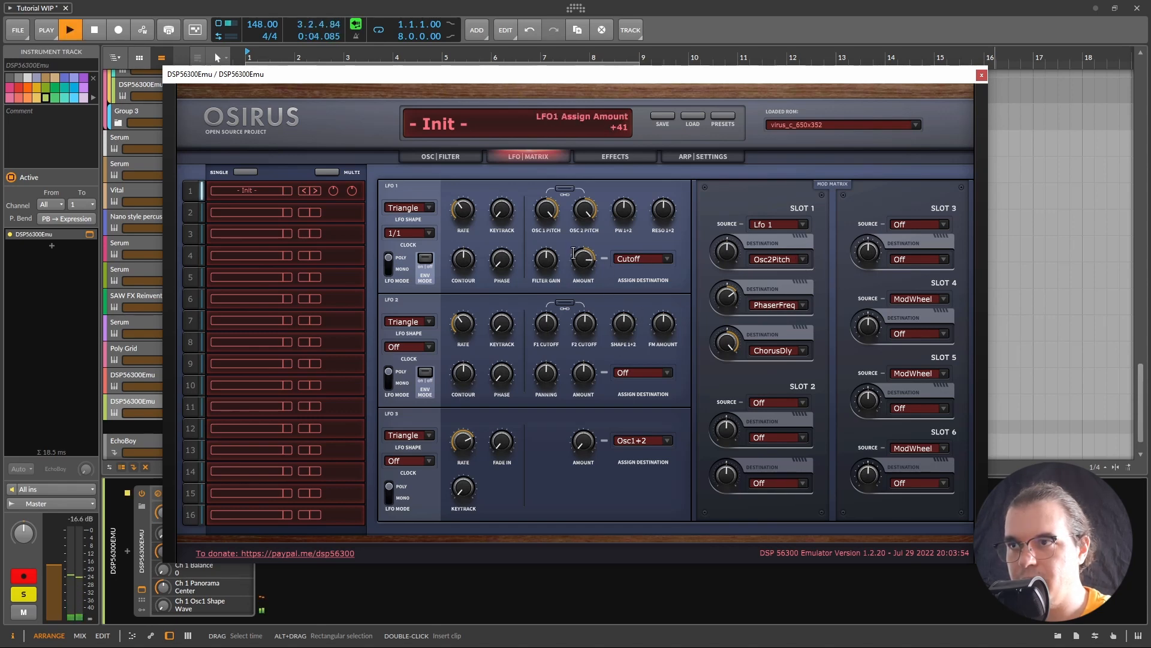
key("space")
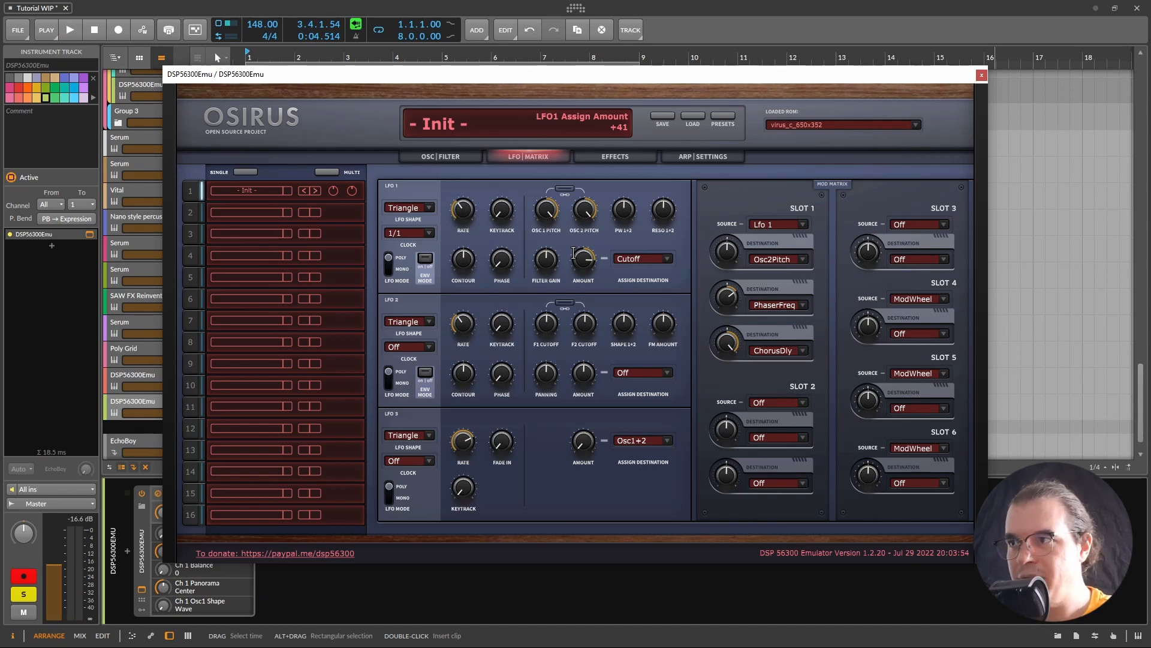
Step: Send LFO 1 to ChorusFeed in slot 1 and clock LFO 1 at 2/1
mouse_move(772, 259)
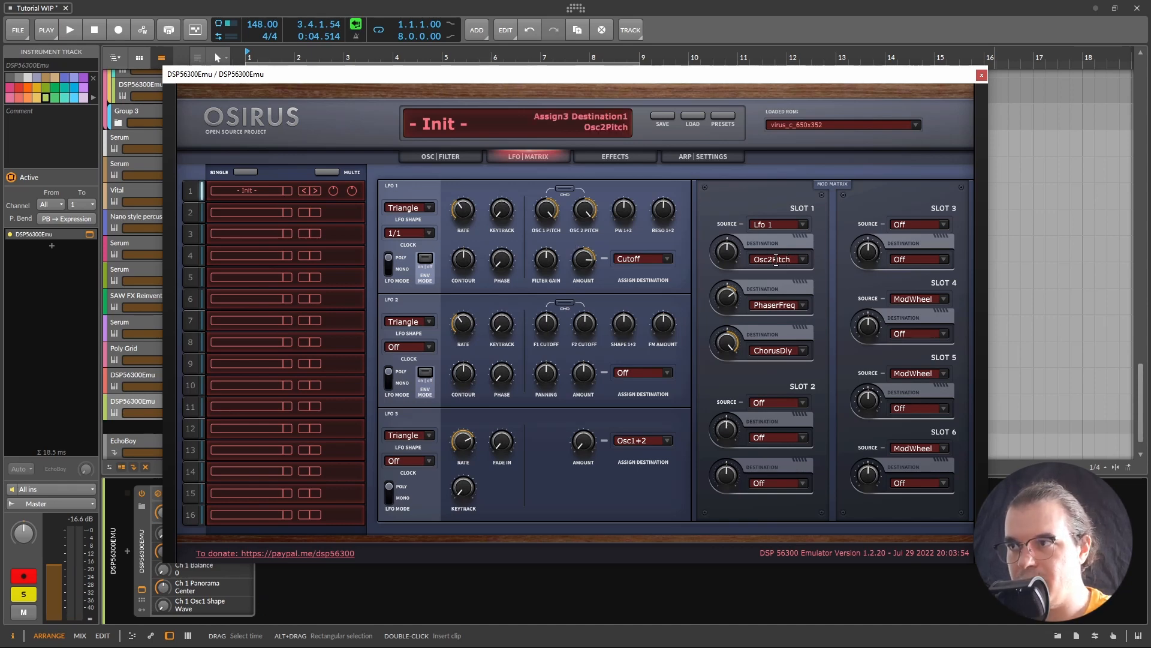
left_click(799, 259)
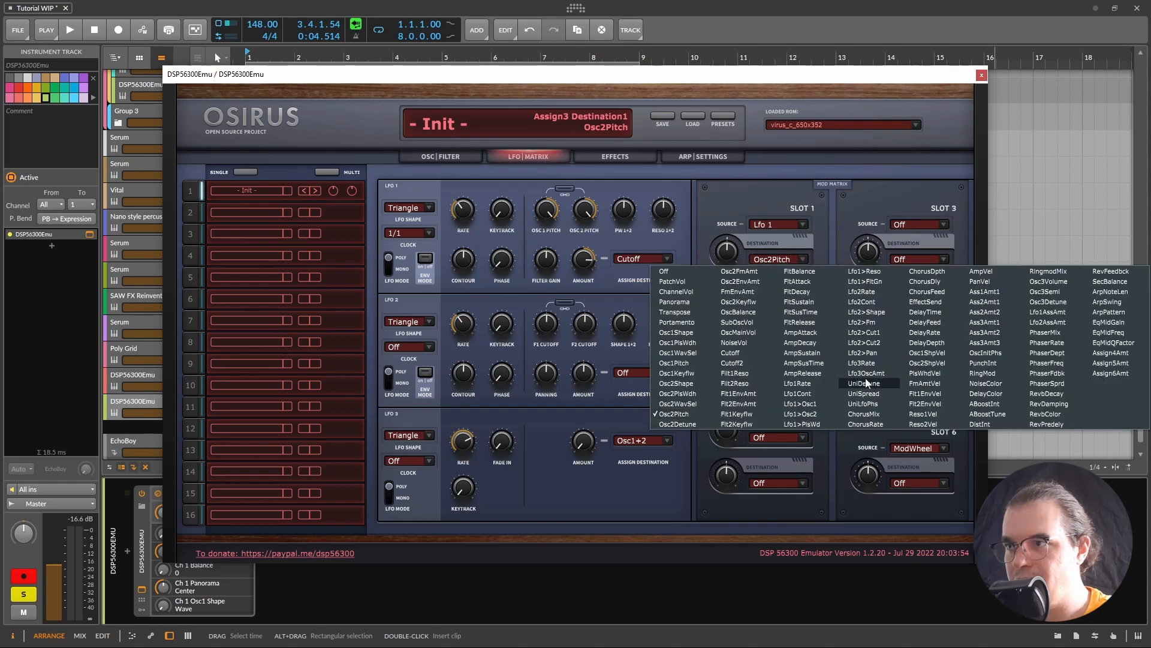
left_click(929, 292)
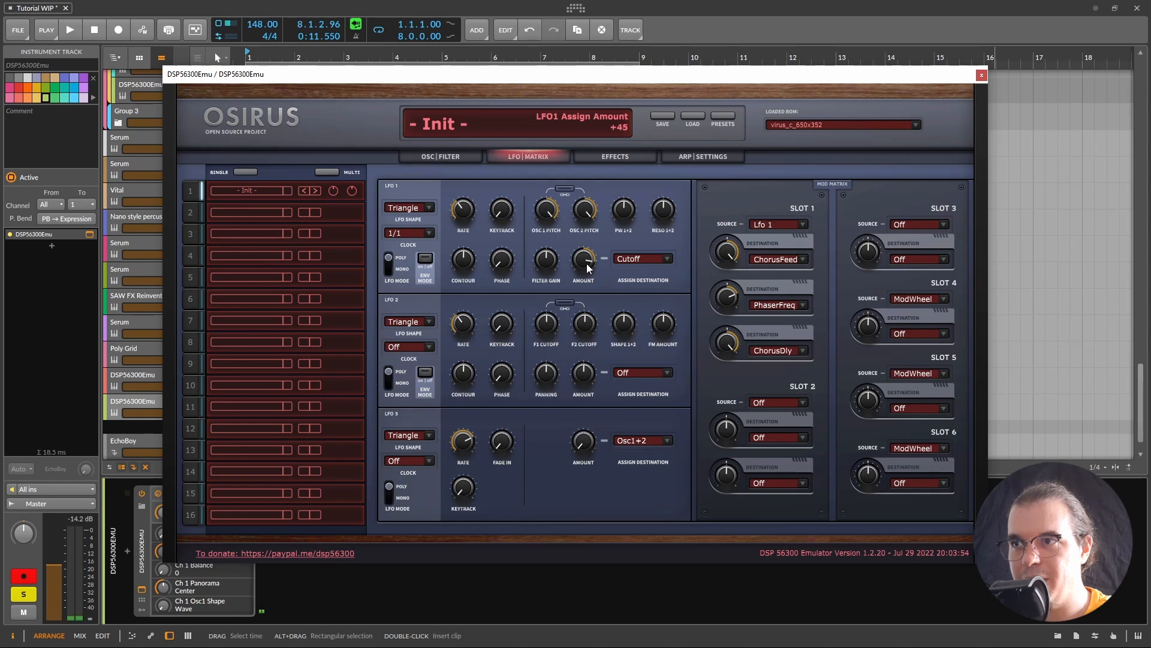
left_click(410, 233)
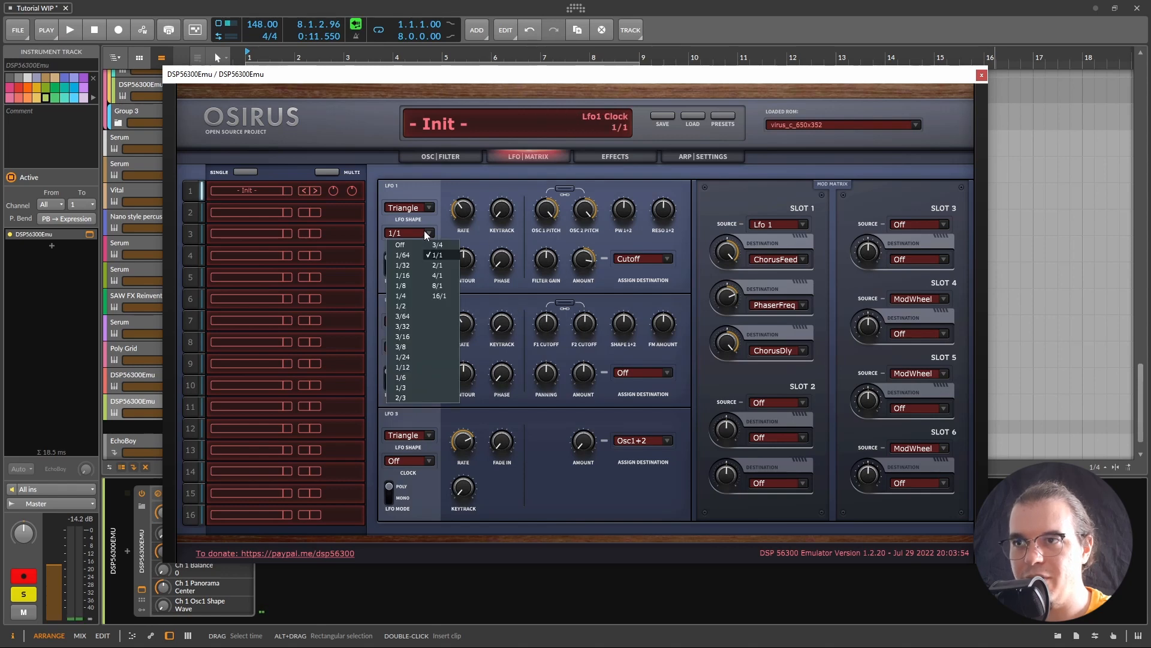
left_click(438, 269)
mouse_move(593, 322)
key("space")
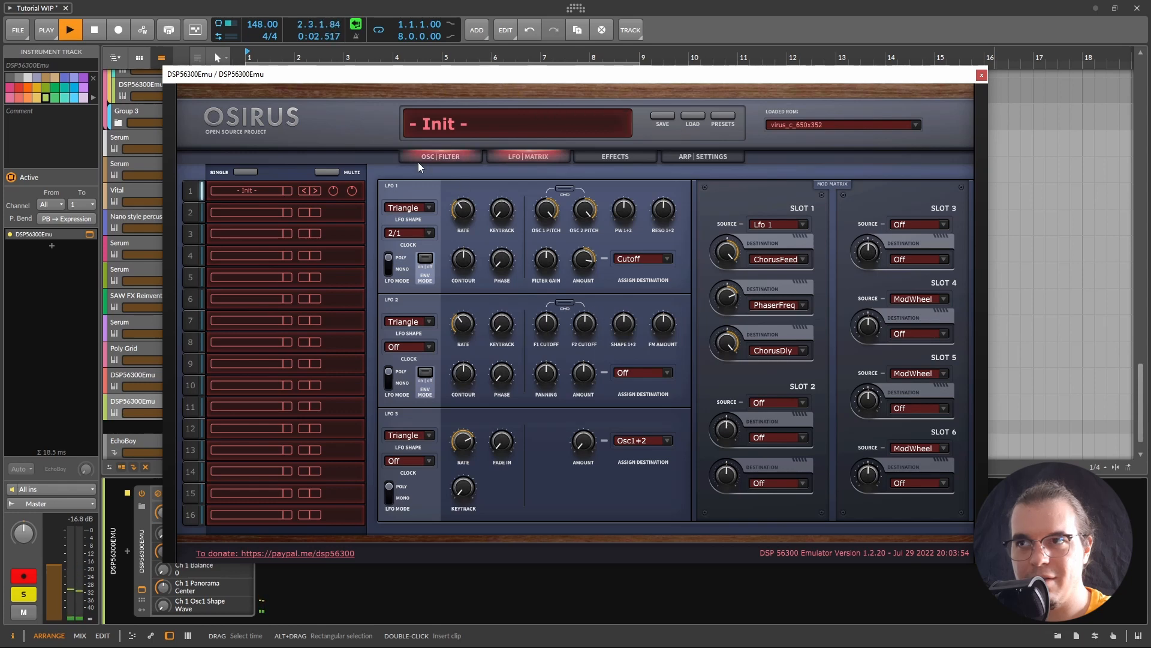
left_click(462, 154)
mouse_move(755, 209)
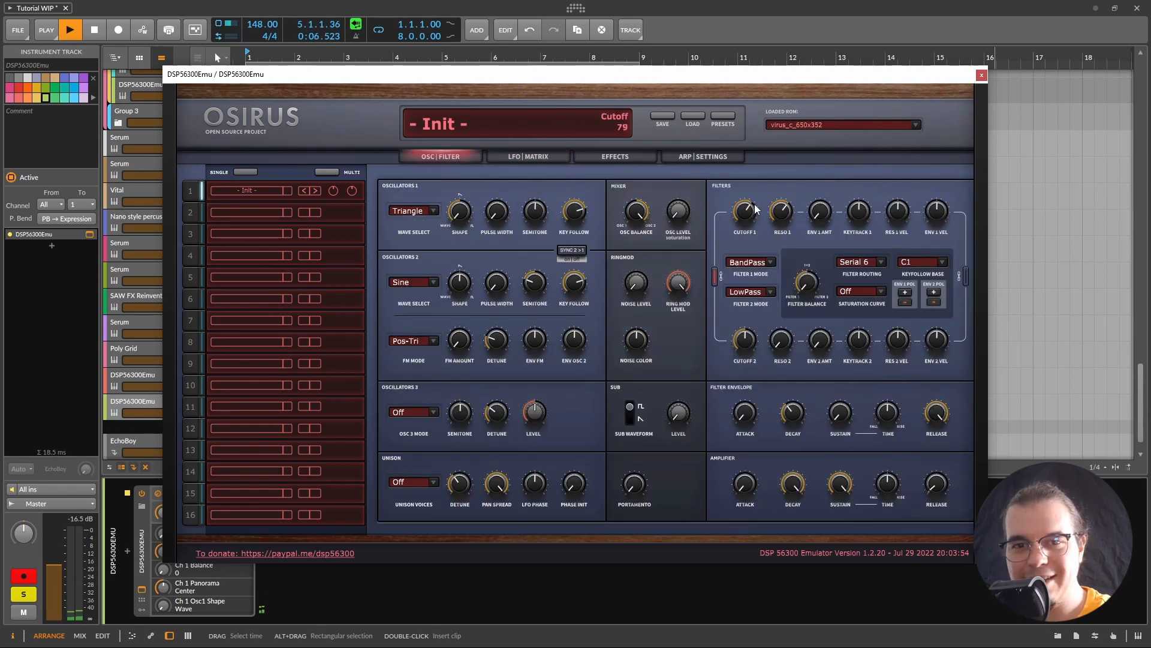
Step: Switch the effect to Delay2:1 mode synced at 3/8 and audition it
key("space")
left_click(600, 155)
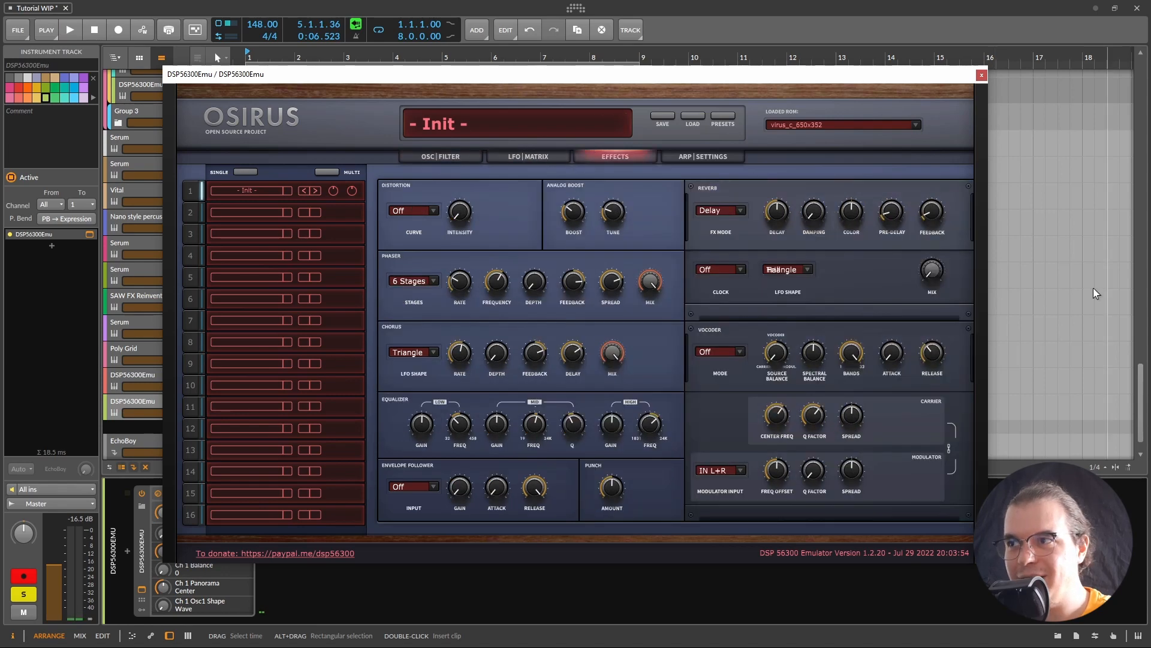
left_click(733, 207)
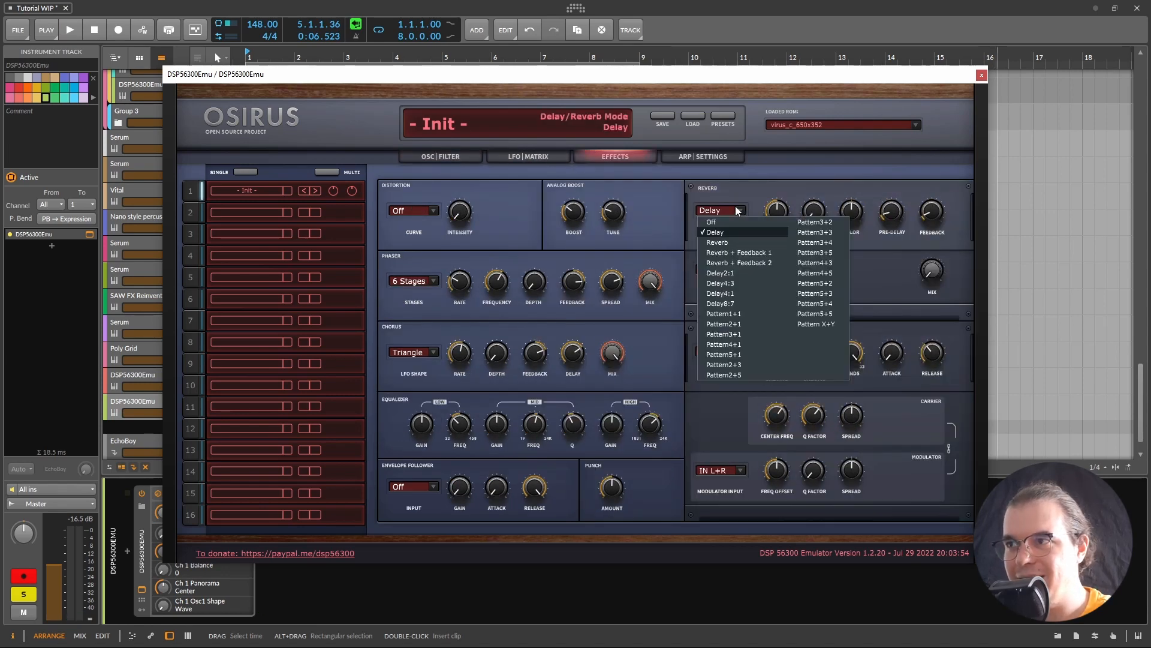
left_click(755, 275)
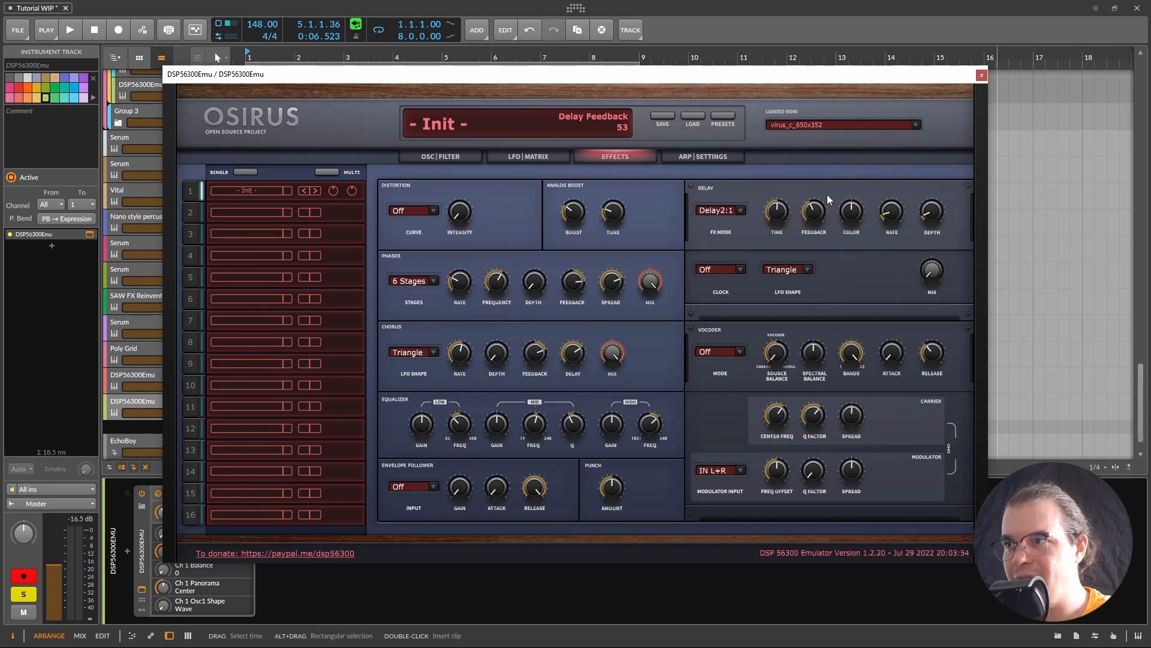
left_click(738, 270)
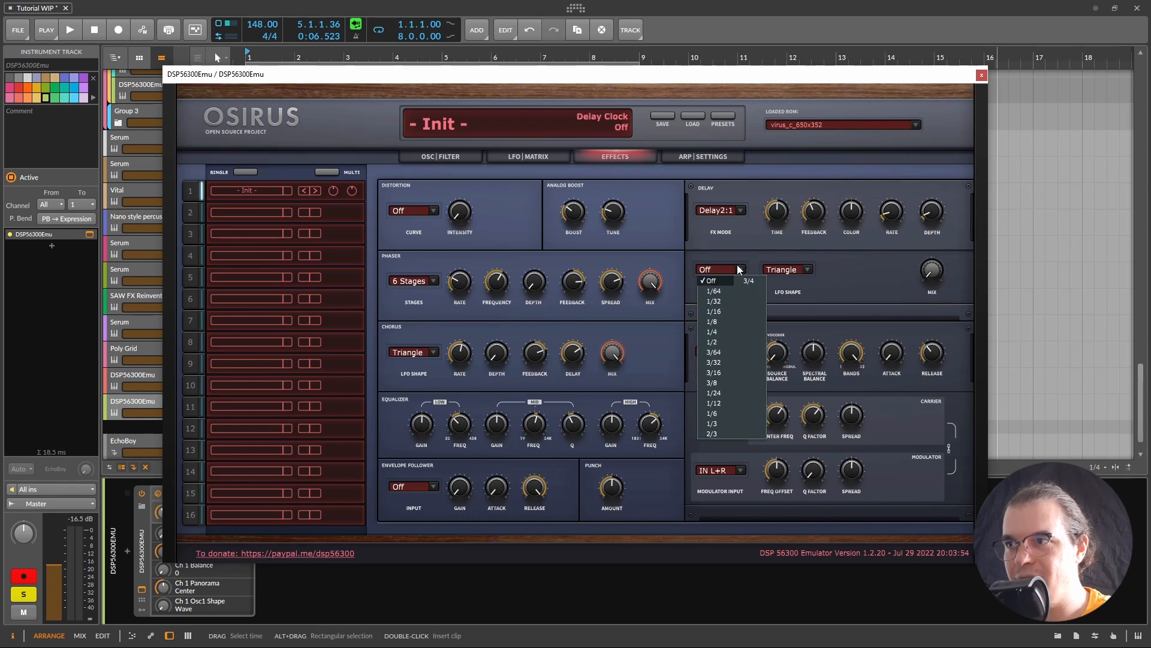
left_click(717, 384)
key("space")
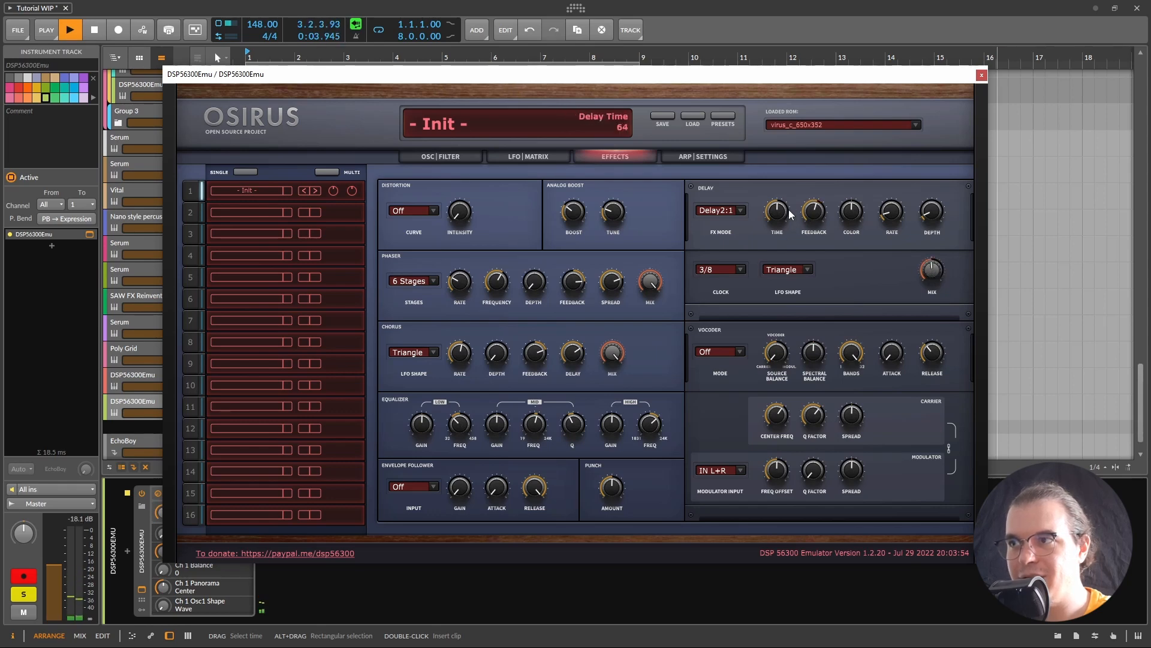
left_click(461, 154)
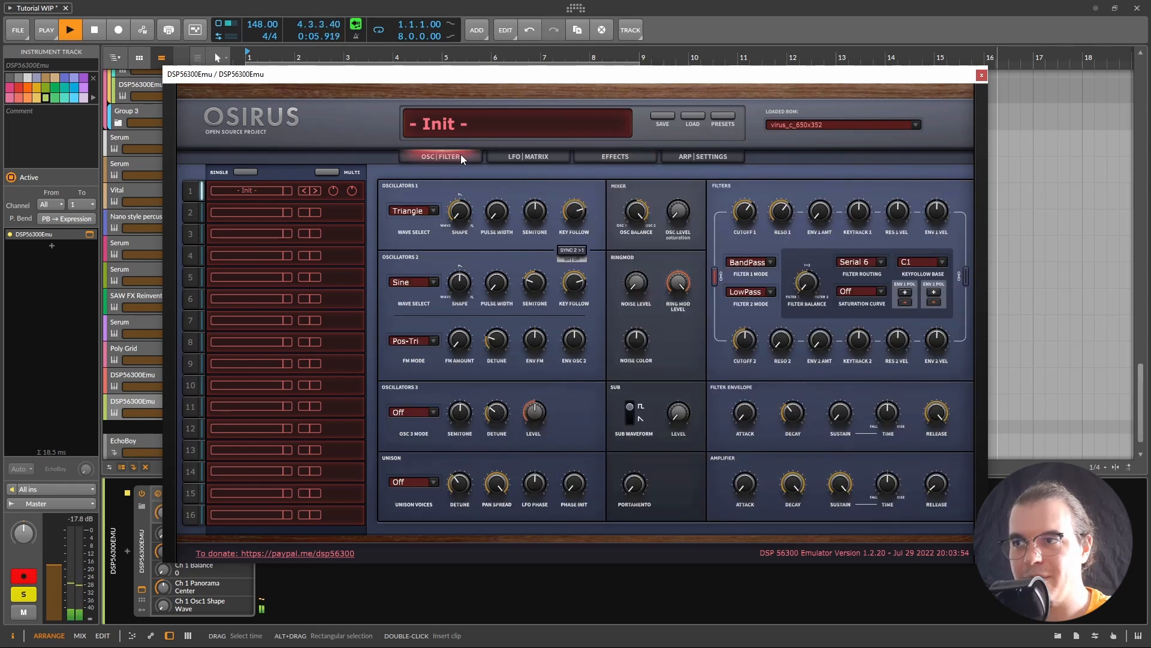
Step: Switch the filter routing to Serial 4 and replay to hear the difference
scroll(799, 207, "up", 6)
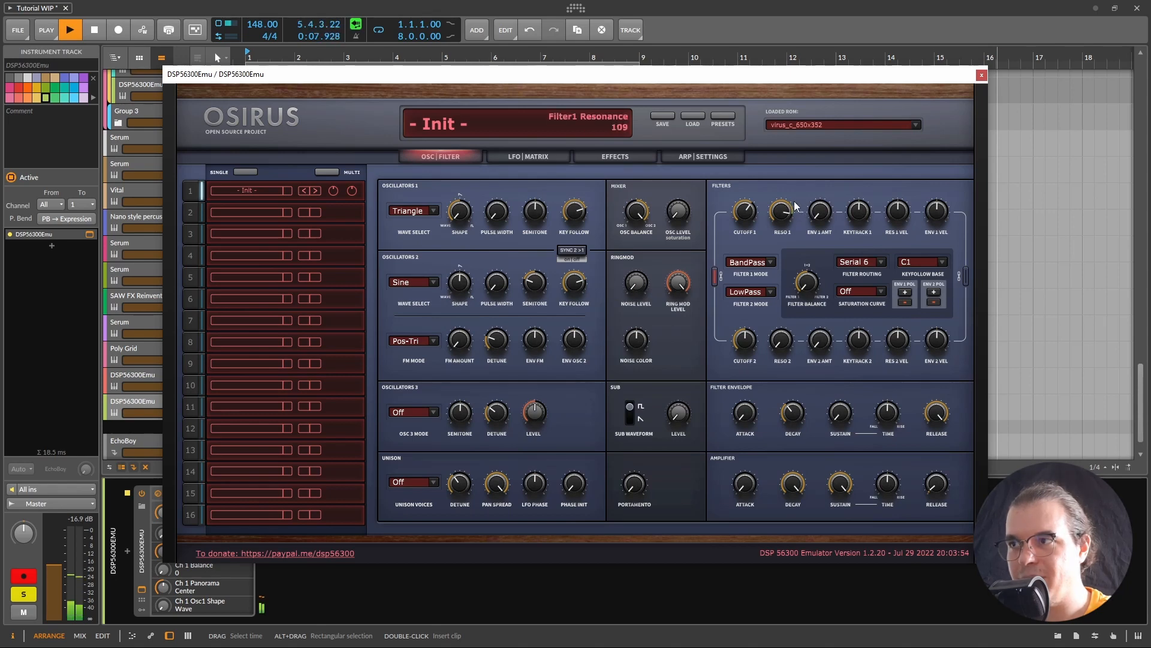
left_click(880, 264)
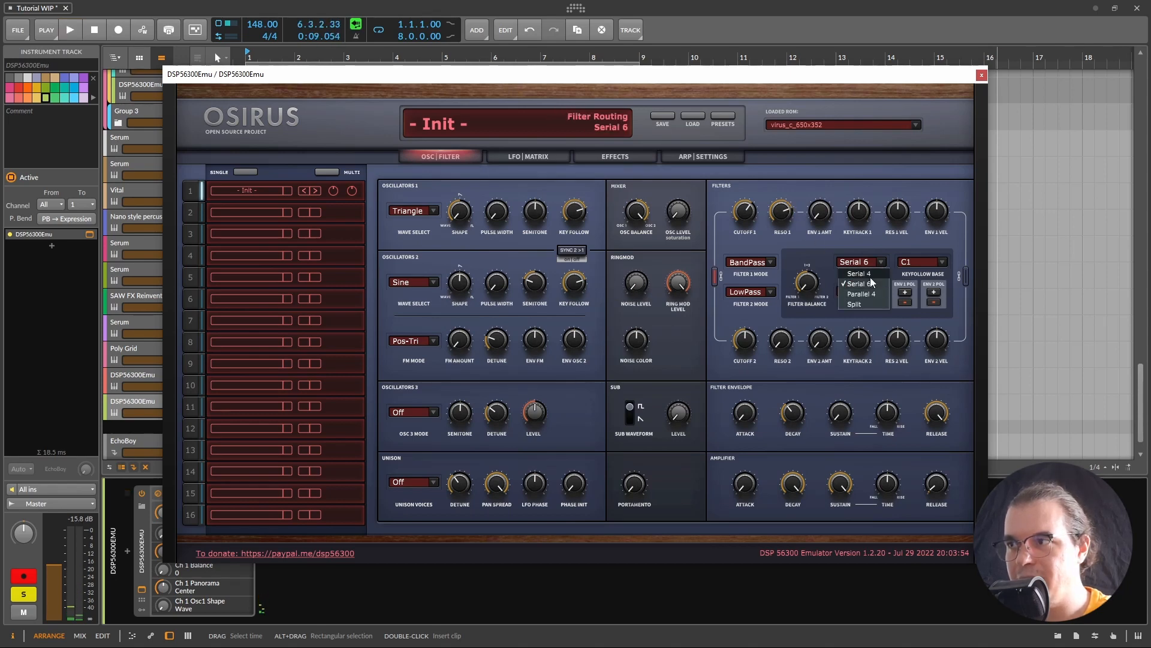
left_click(869, 277)
key("space")
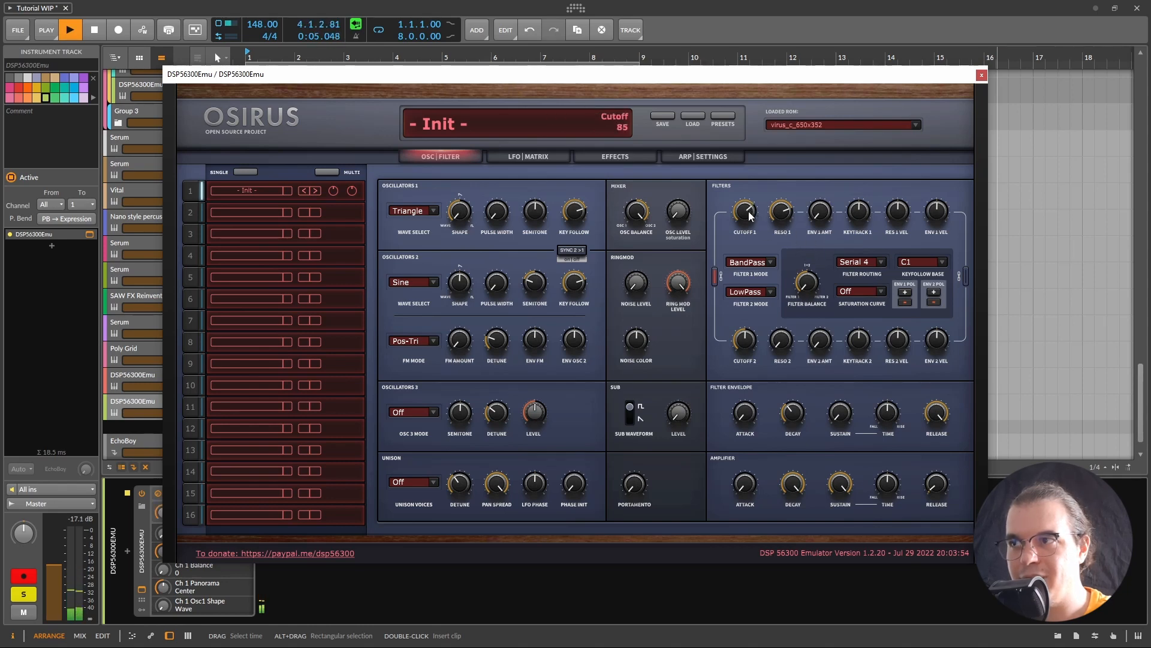
Step: Raise the amplifier envelope decay to 87 while auditioning the patch
scroll(747, 215, "down", 2)
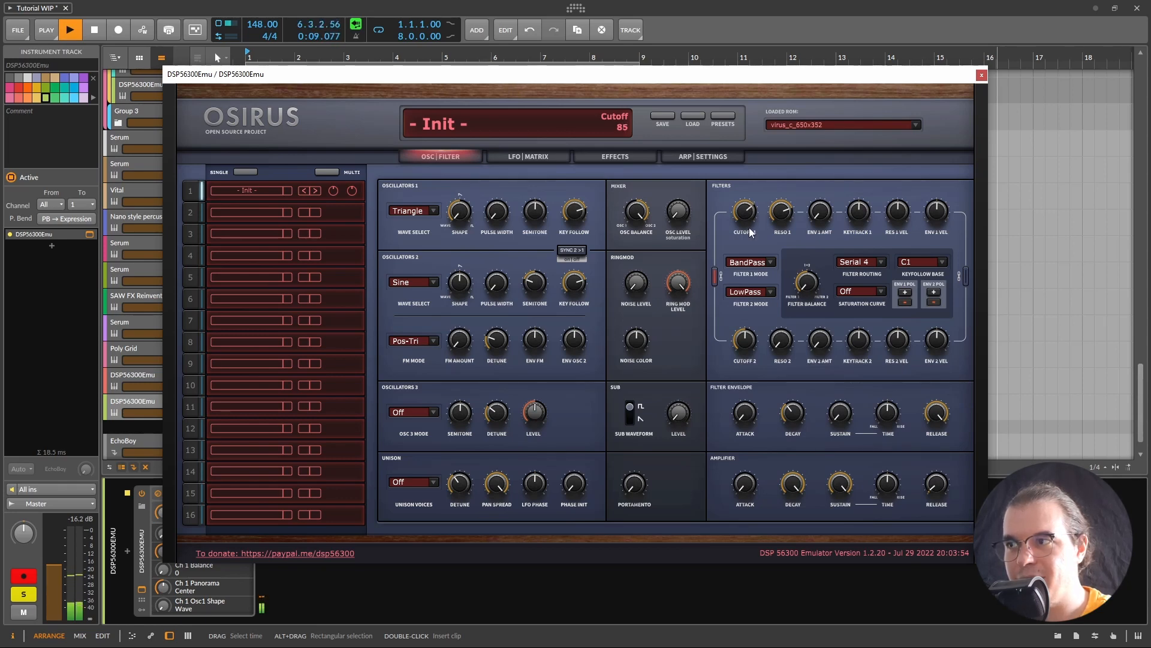
key("space")
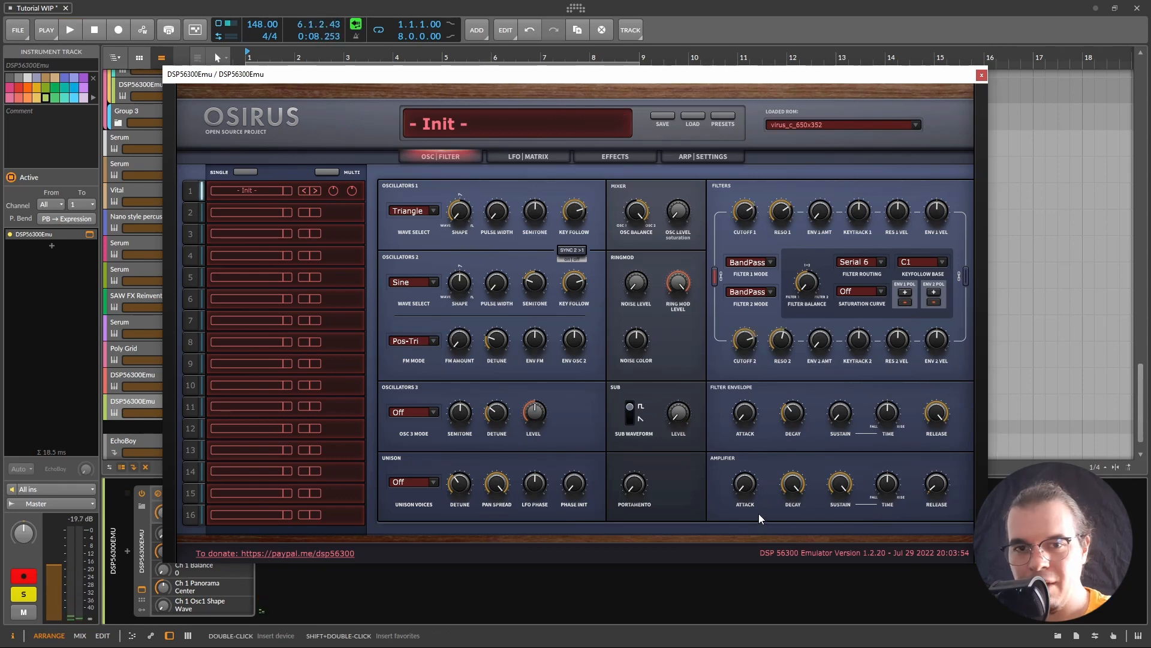
mouse_move(836, 484)
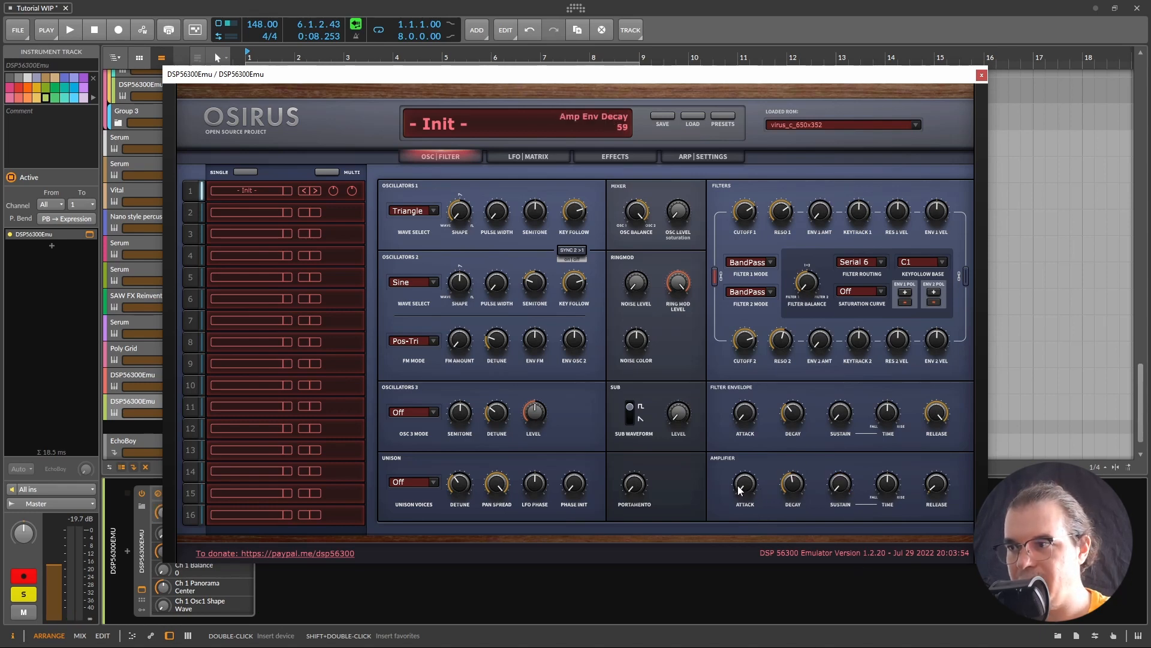
key("space")
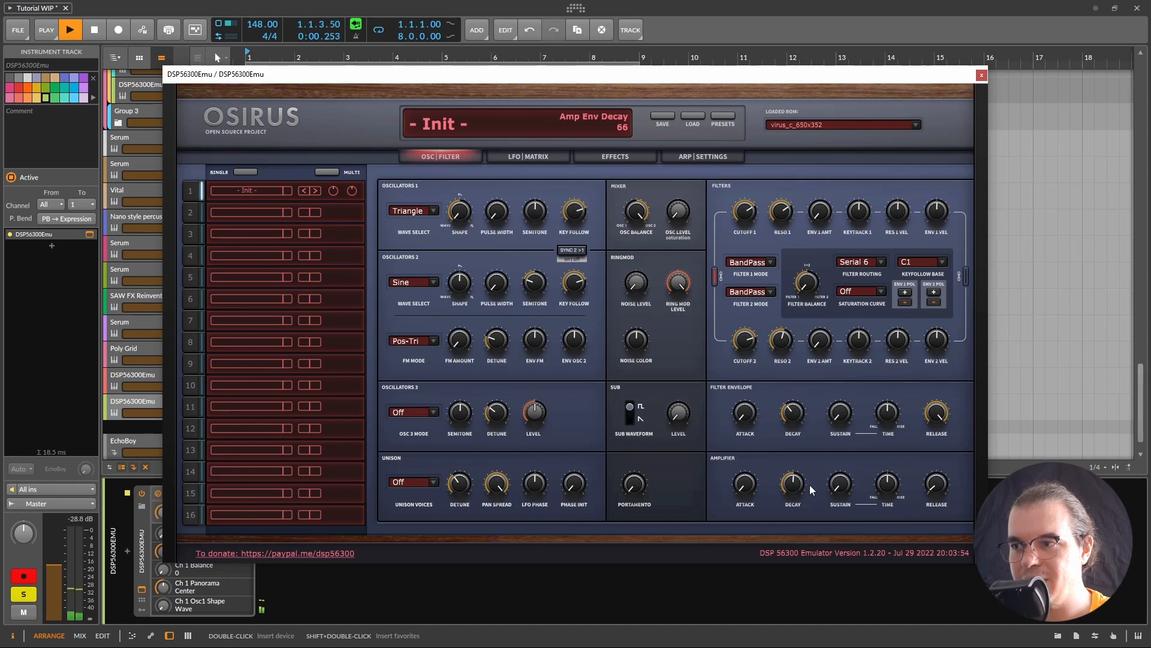
key("space")
key("space")
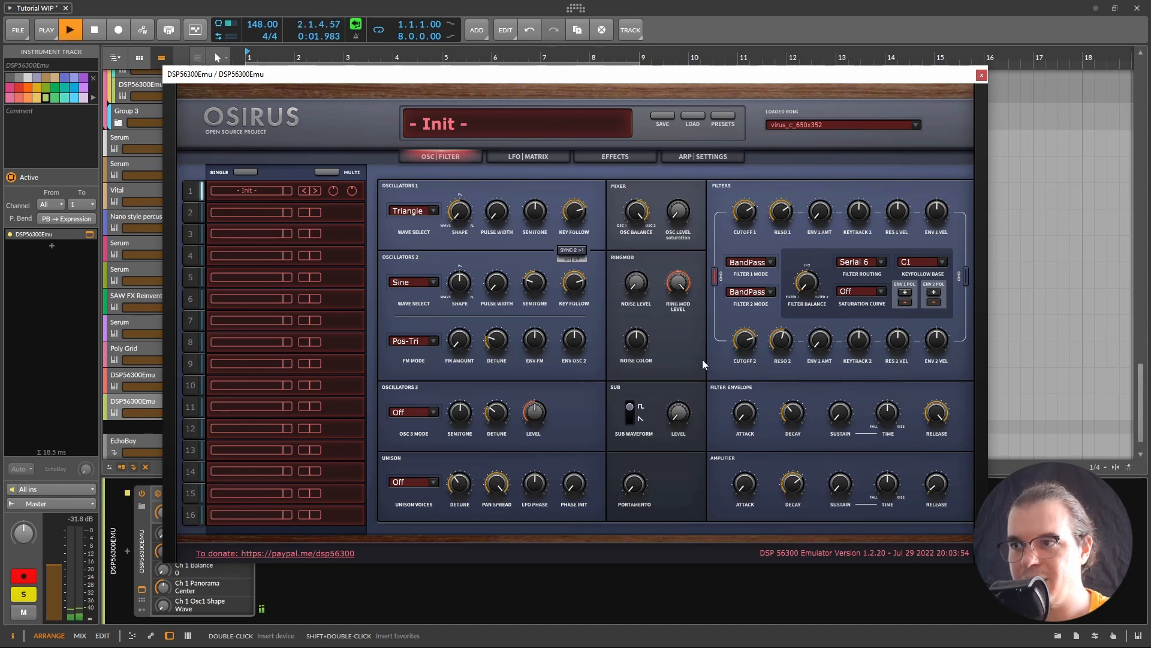
key("space")
key("space")
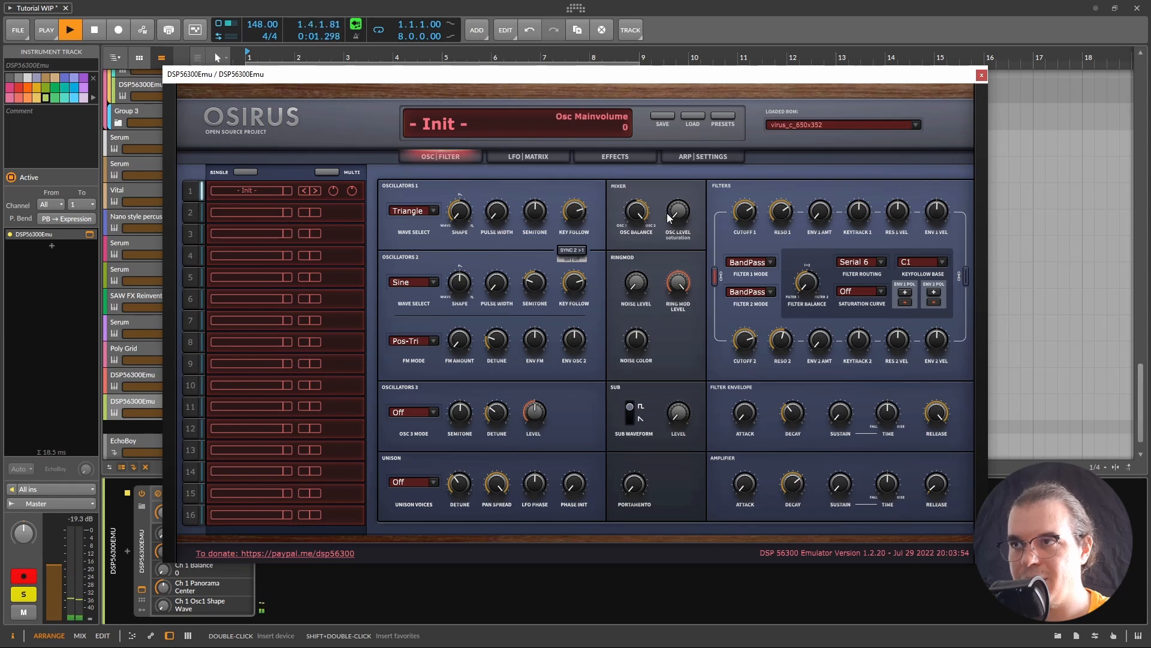
key("space")
left_click(619, 157)
Step: Set the distortion curve to Light with intensity about 30
left_click(420, 211)
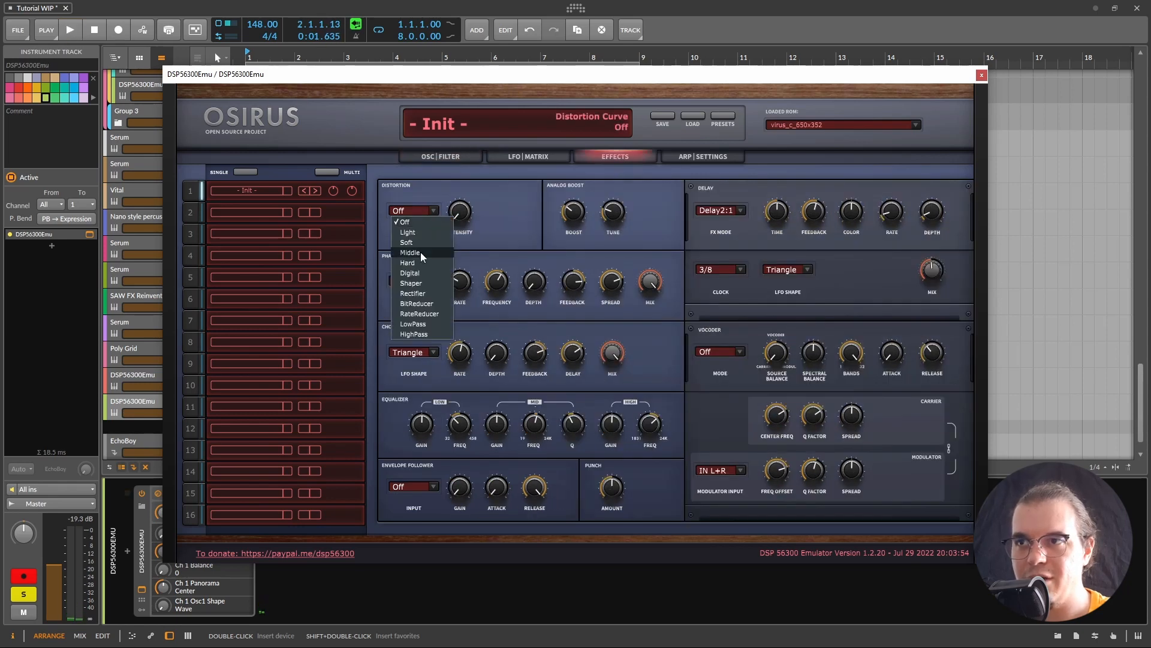
left_click(430, 232)
key("space")
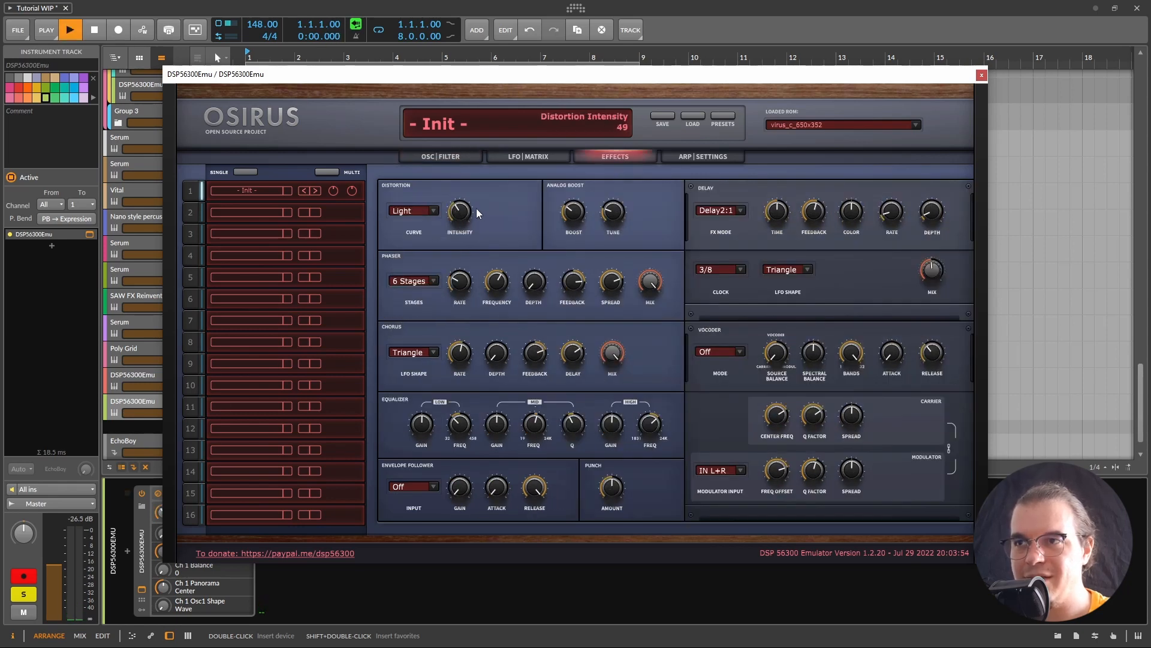
left_click_drag(461, 208, 449, 205)
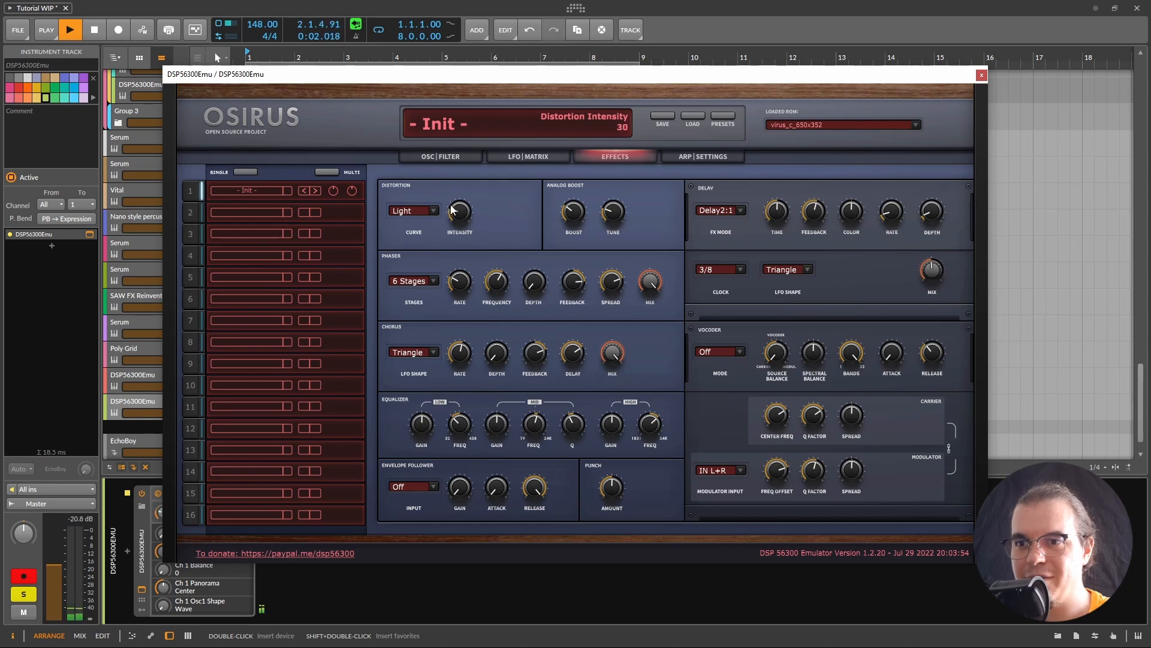
Step: Lengthen the amplifier decay slightly more while auditioning the patch
left_click(494, 154)
left_click(440, 156)
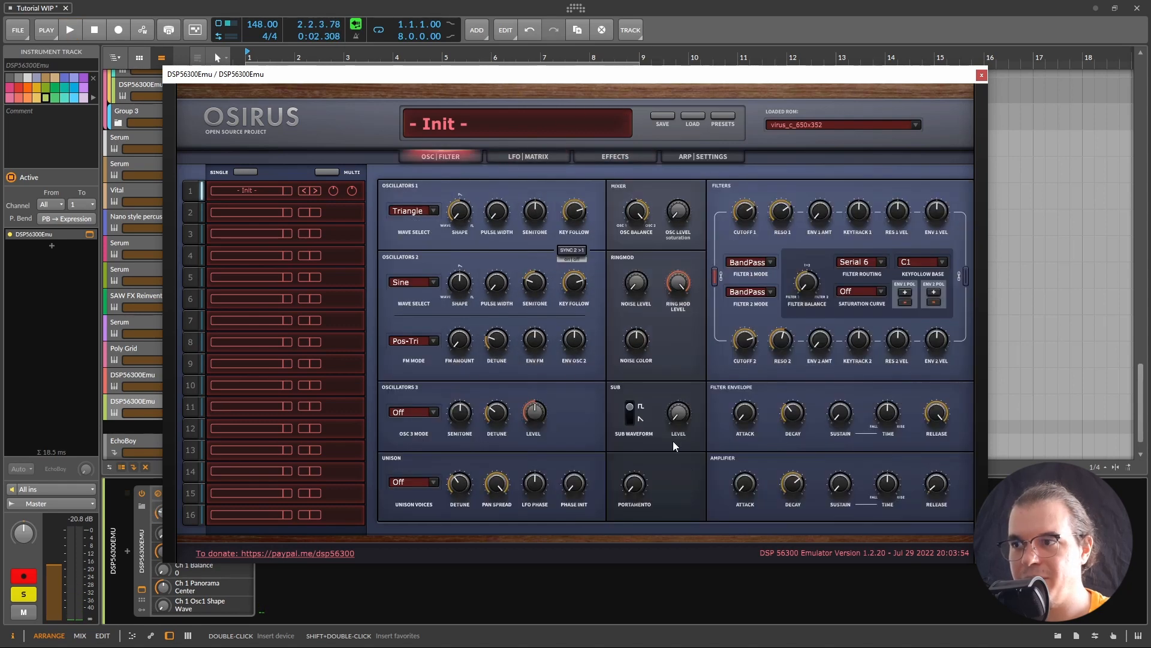
mouse_move(797, 484)
key("space")
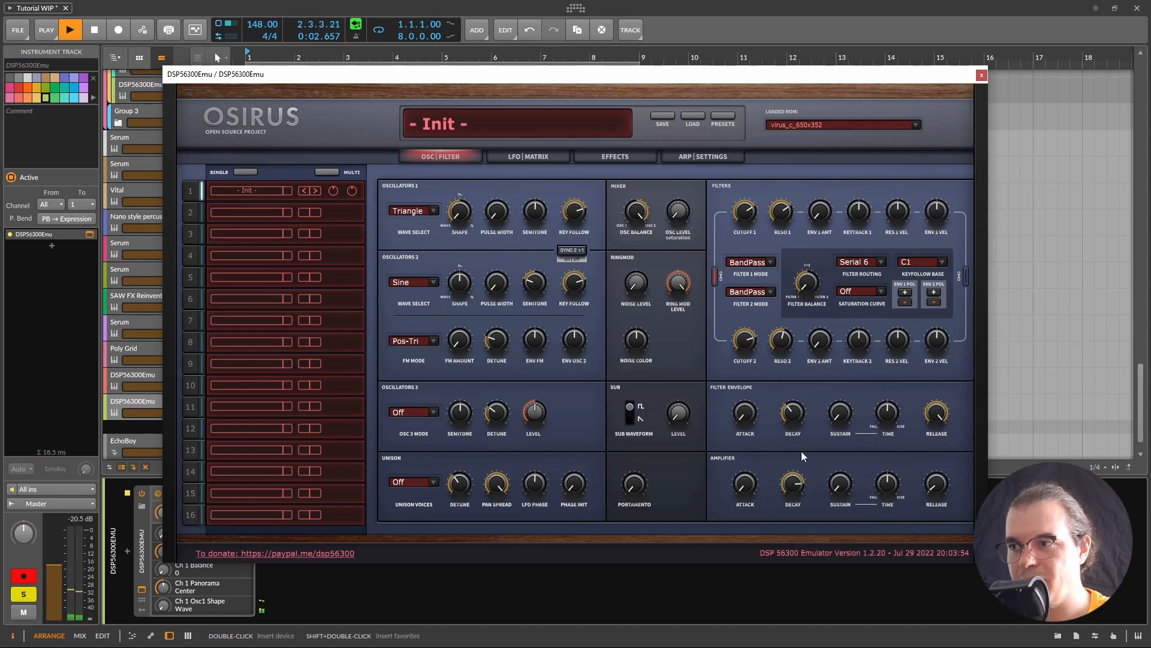
key("space")
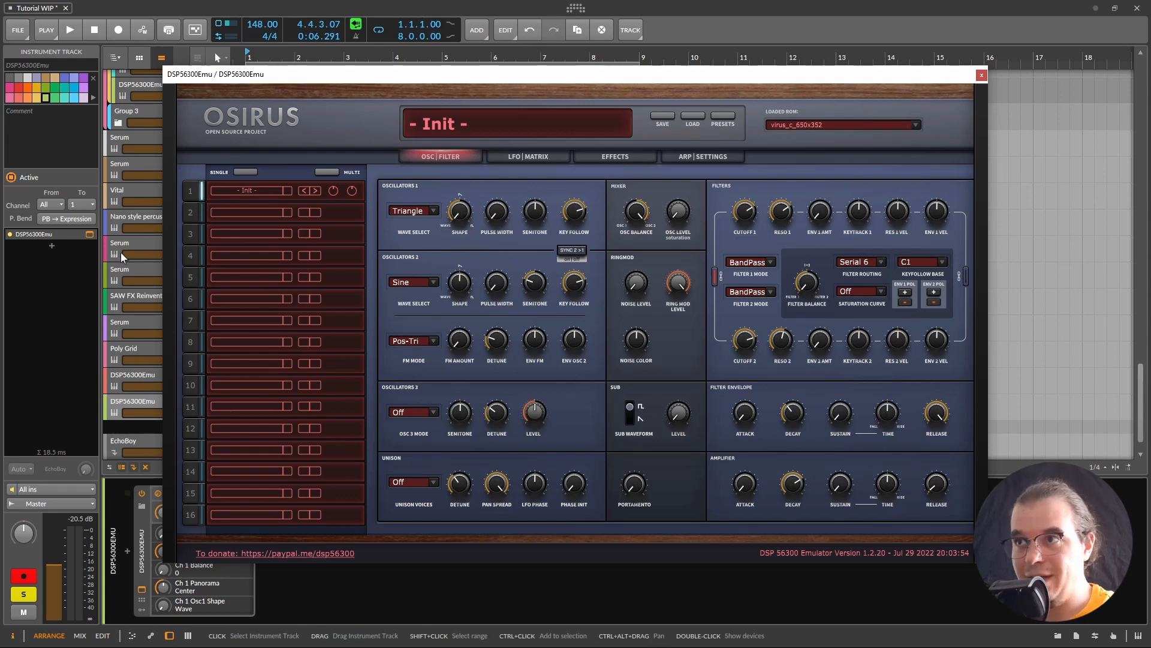
left_click(608, 155)
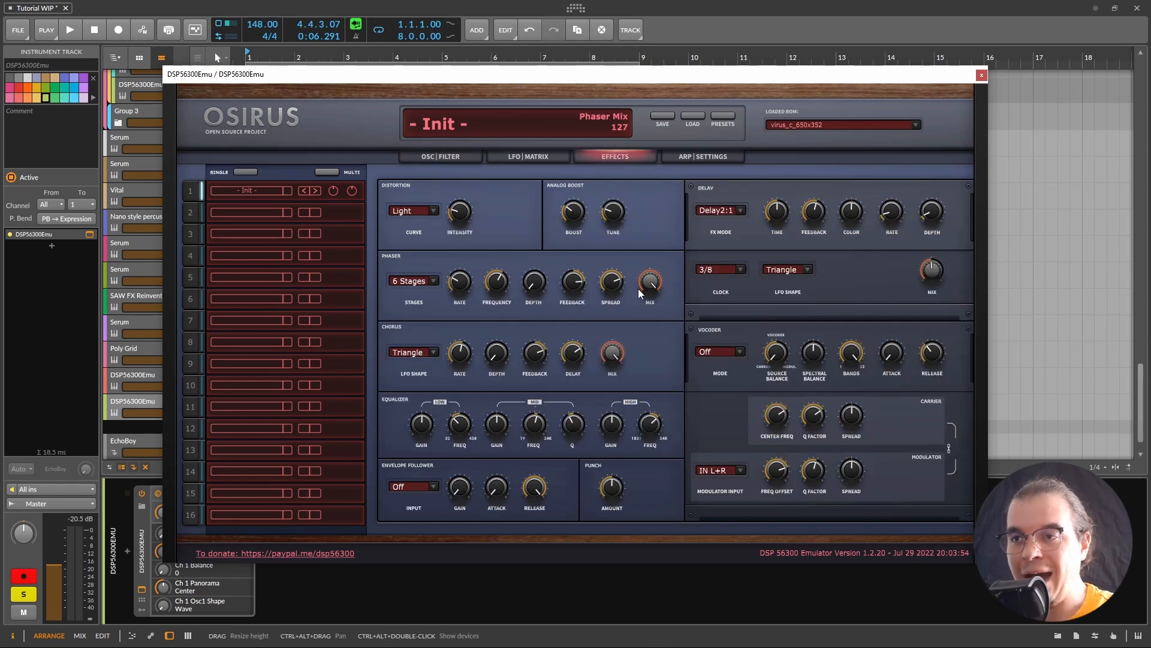